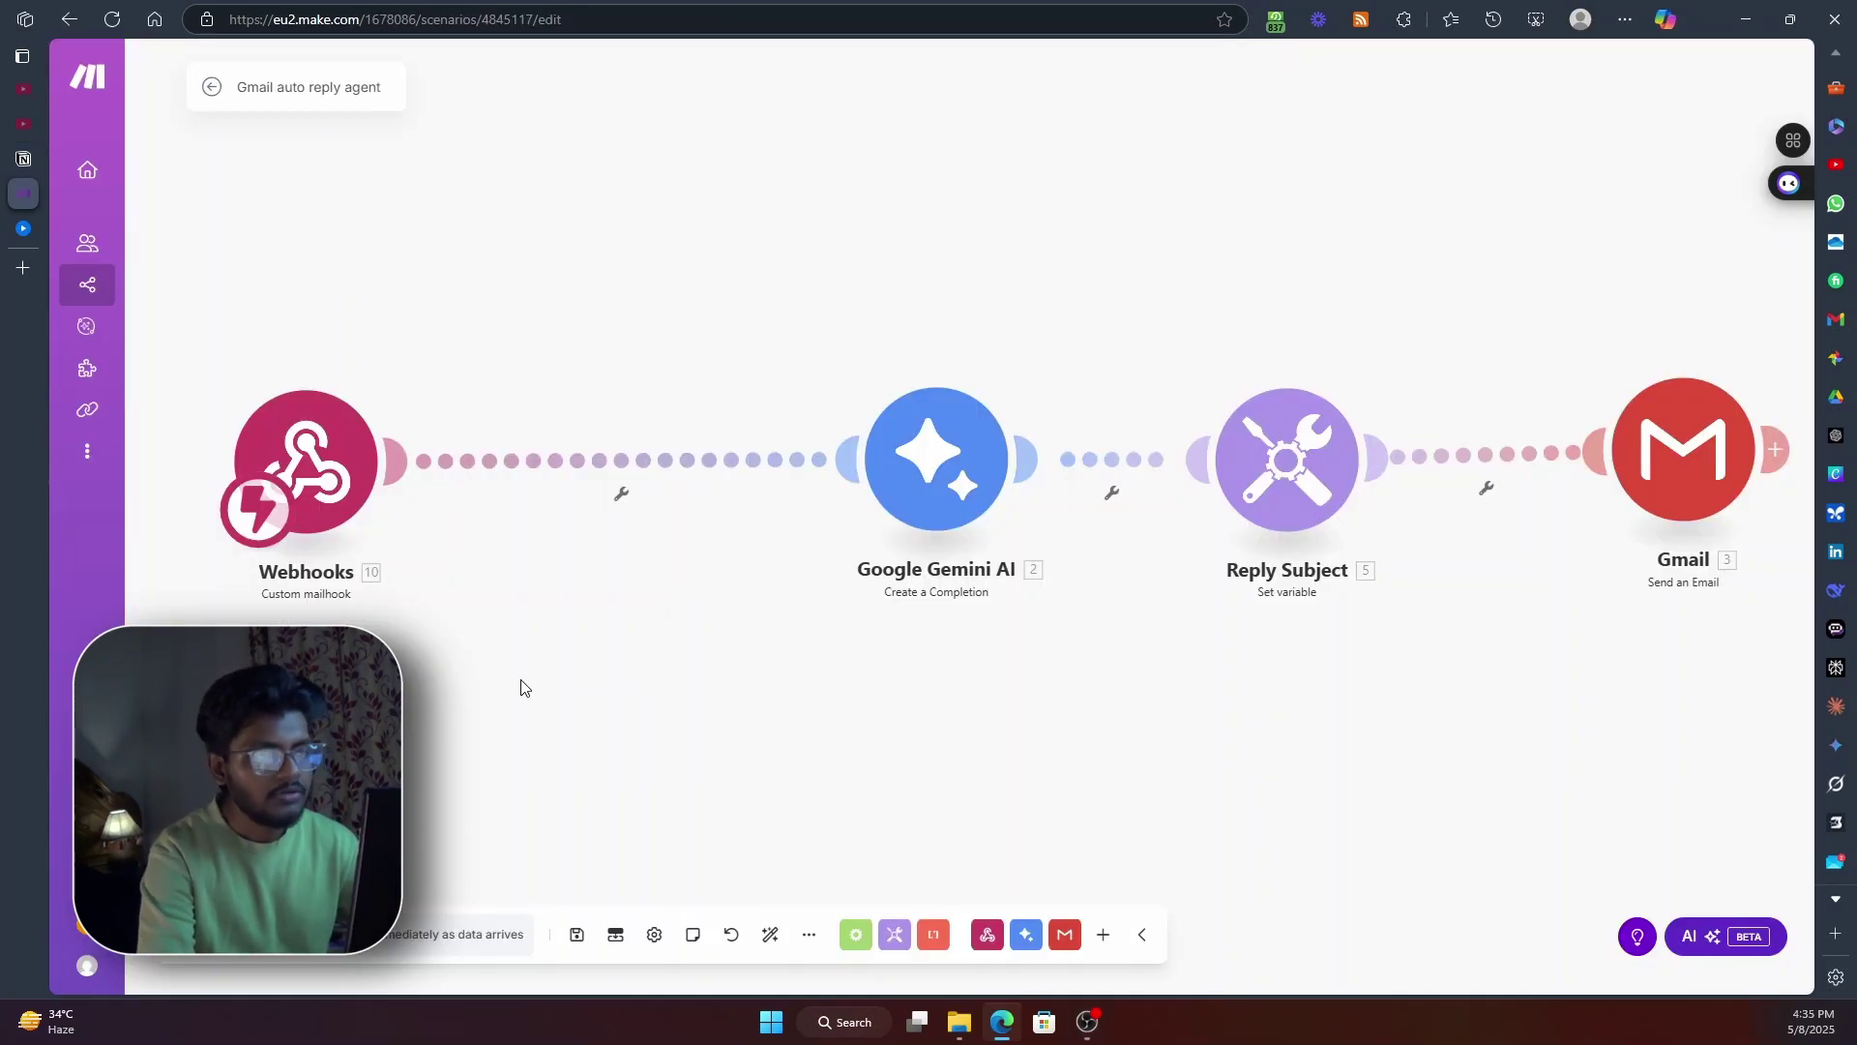
scroll(471, 698, "left", 3)
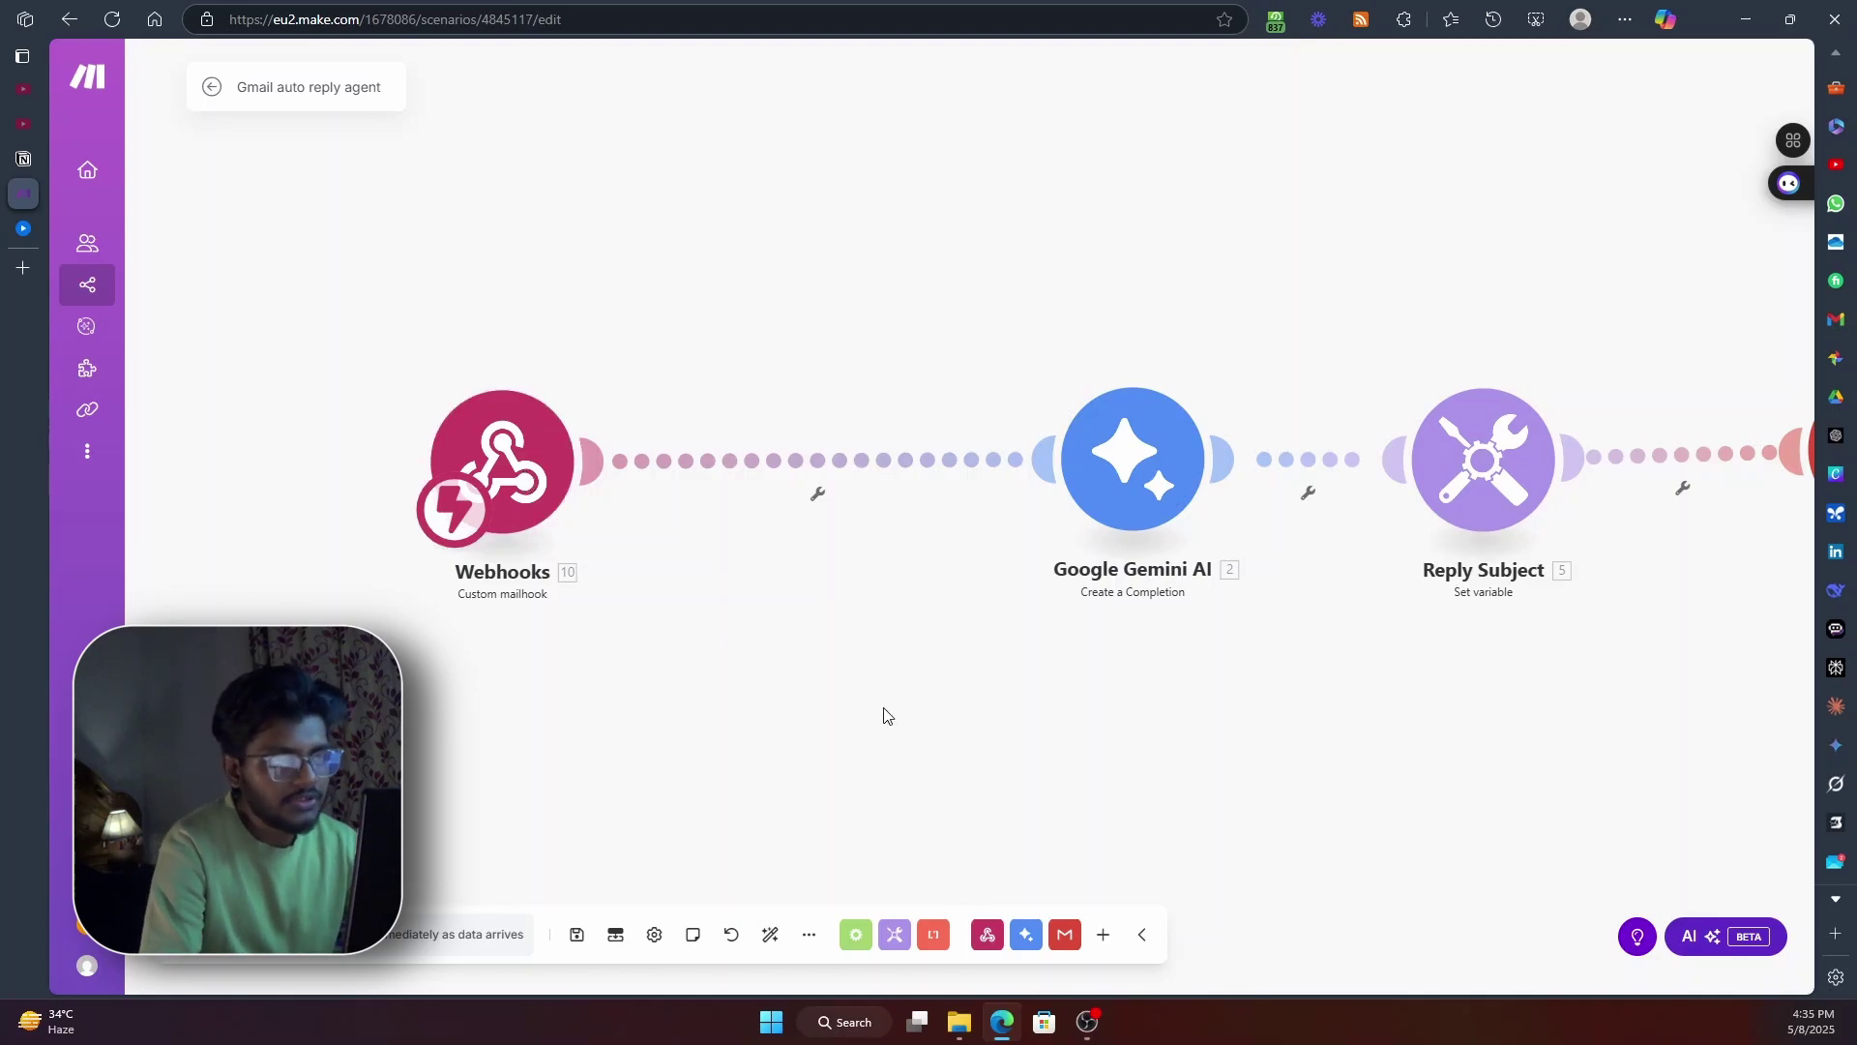
scroll(887, 716, "right", 2)
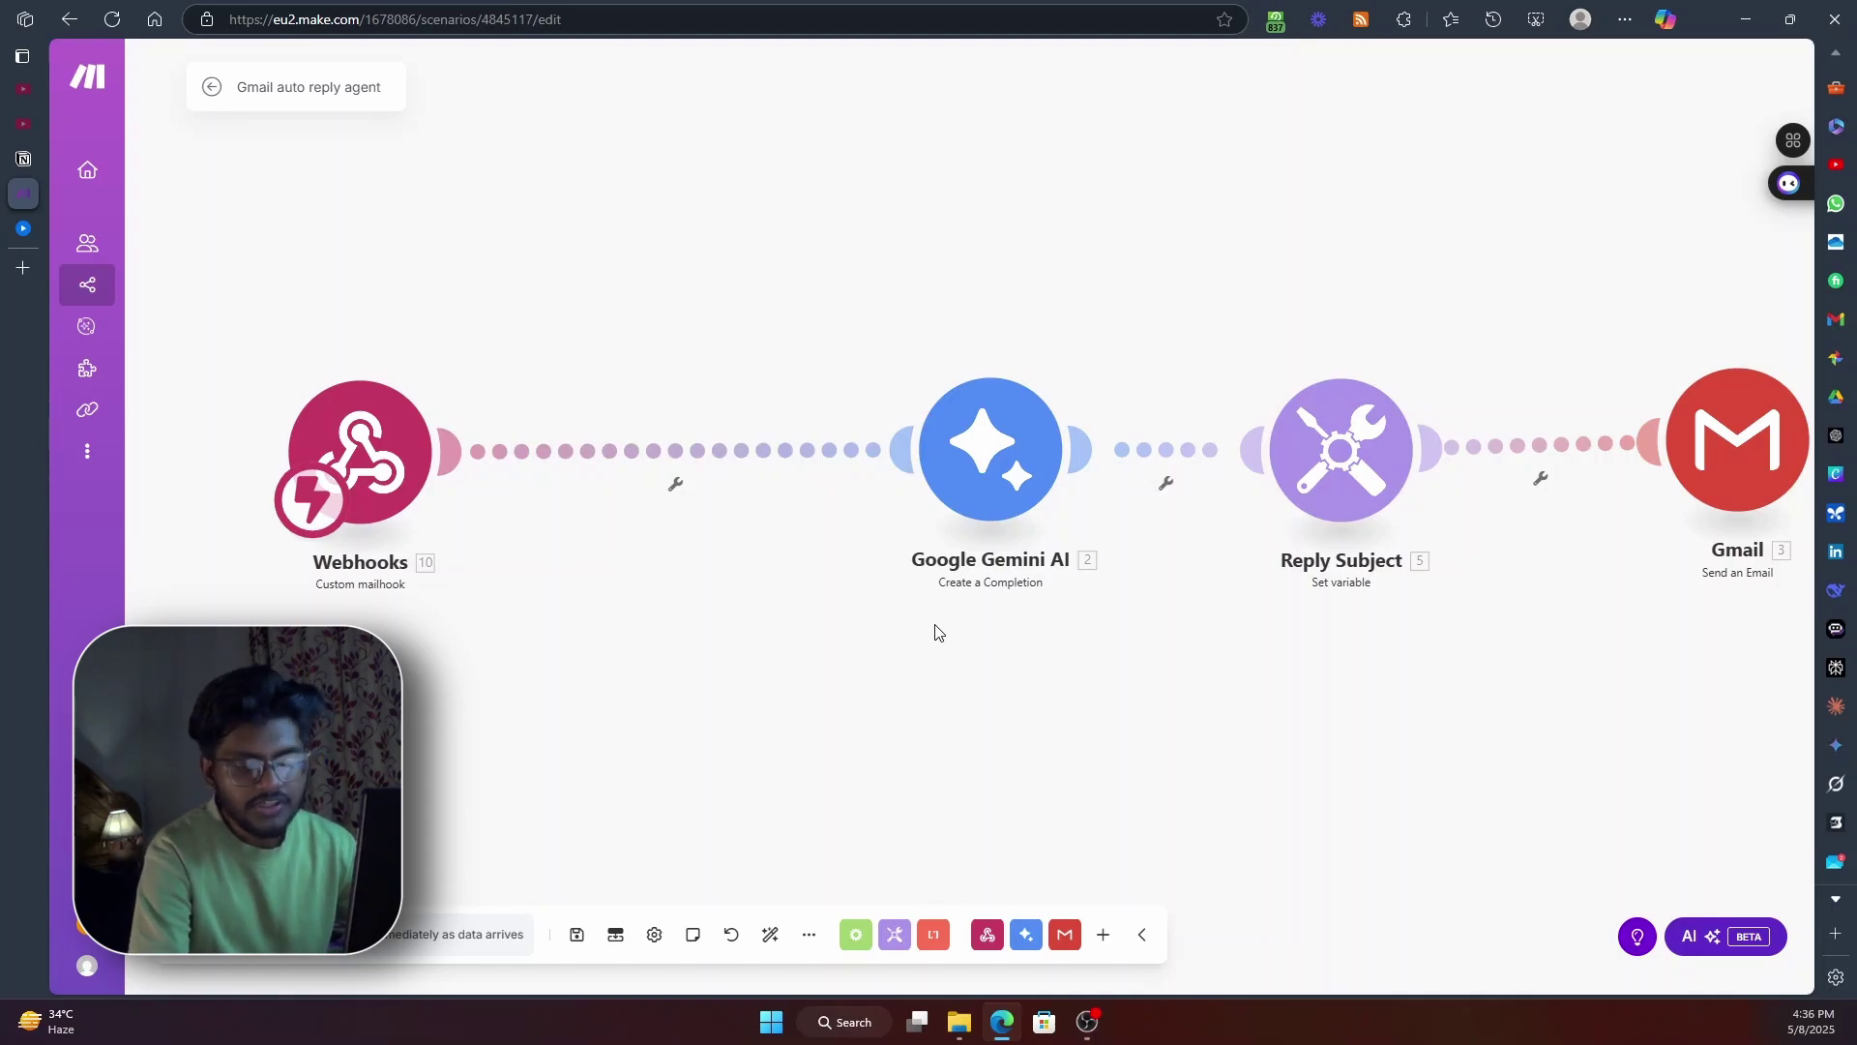
scroll(935, 631, "right", 2)
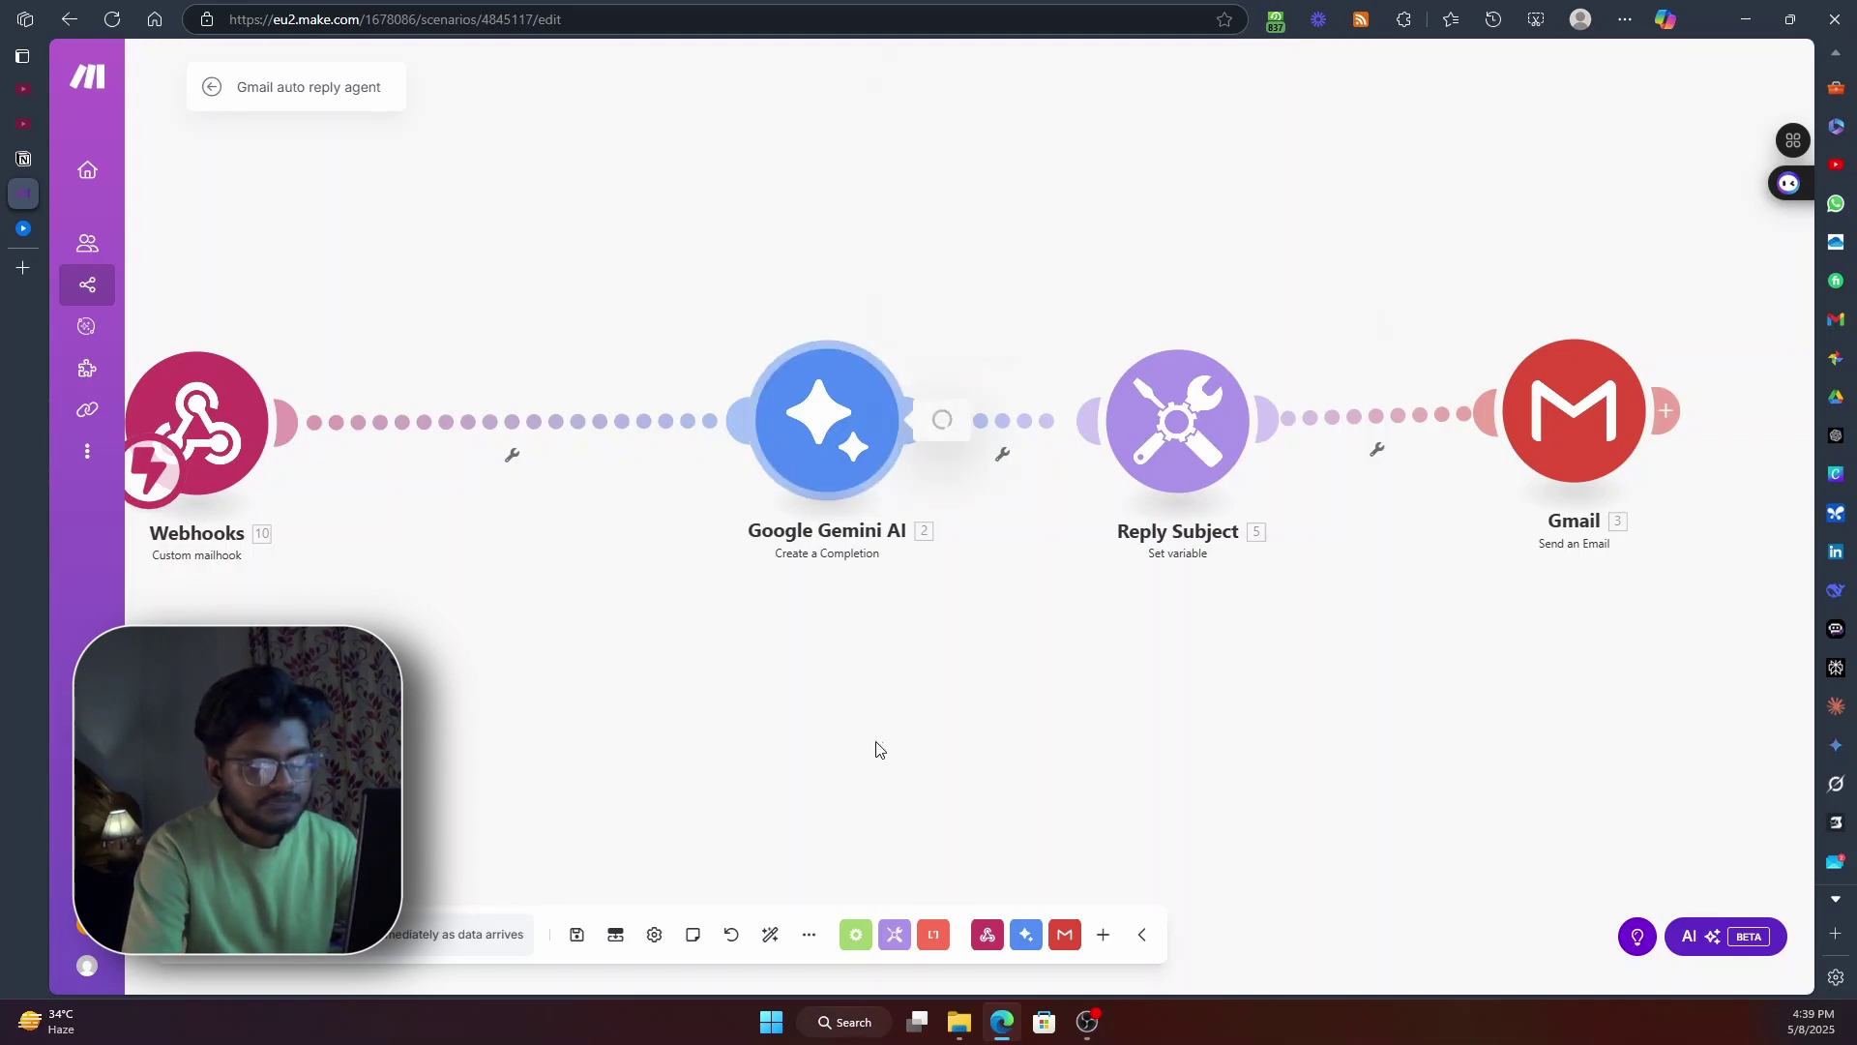
Read the Google Gemini AI module's model role message and its full user prompt with the reply objectives and HTML formatting rules
scroll(1016, 604, "down", 1)
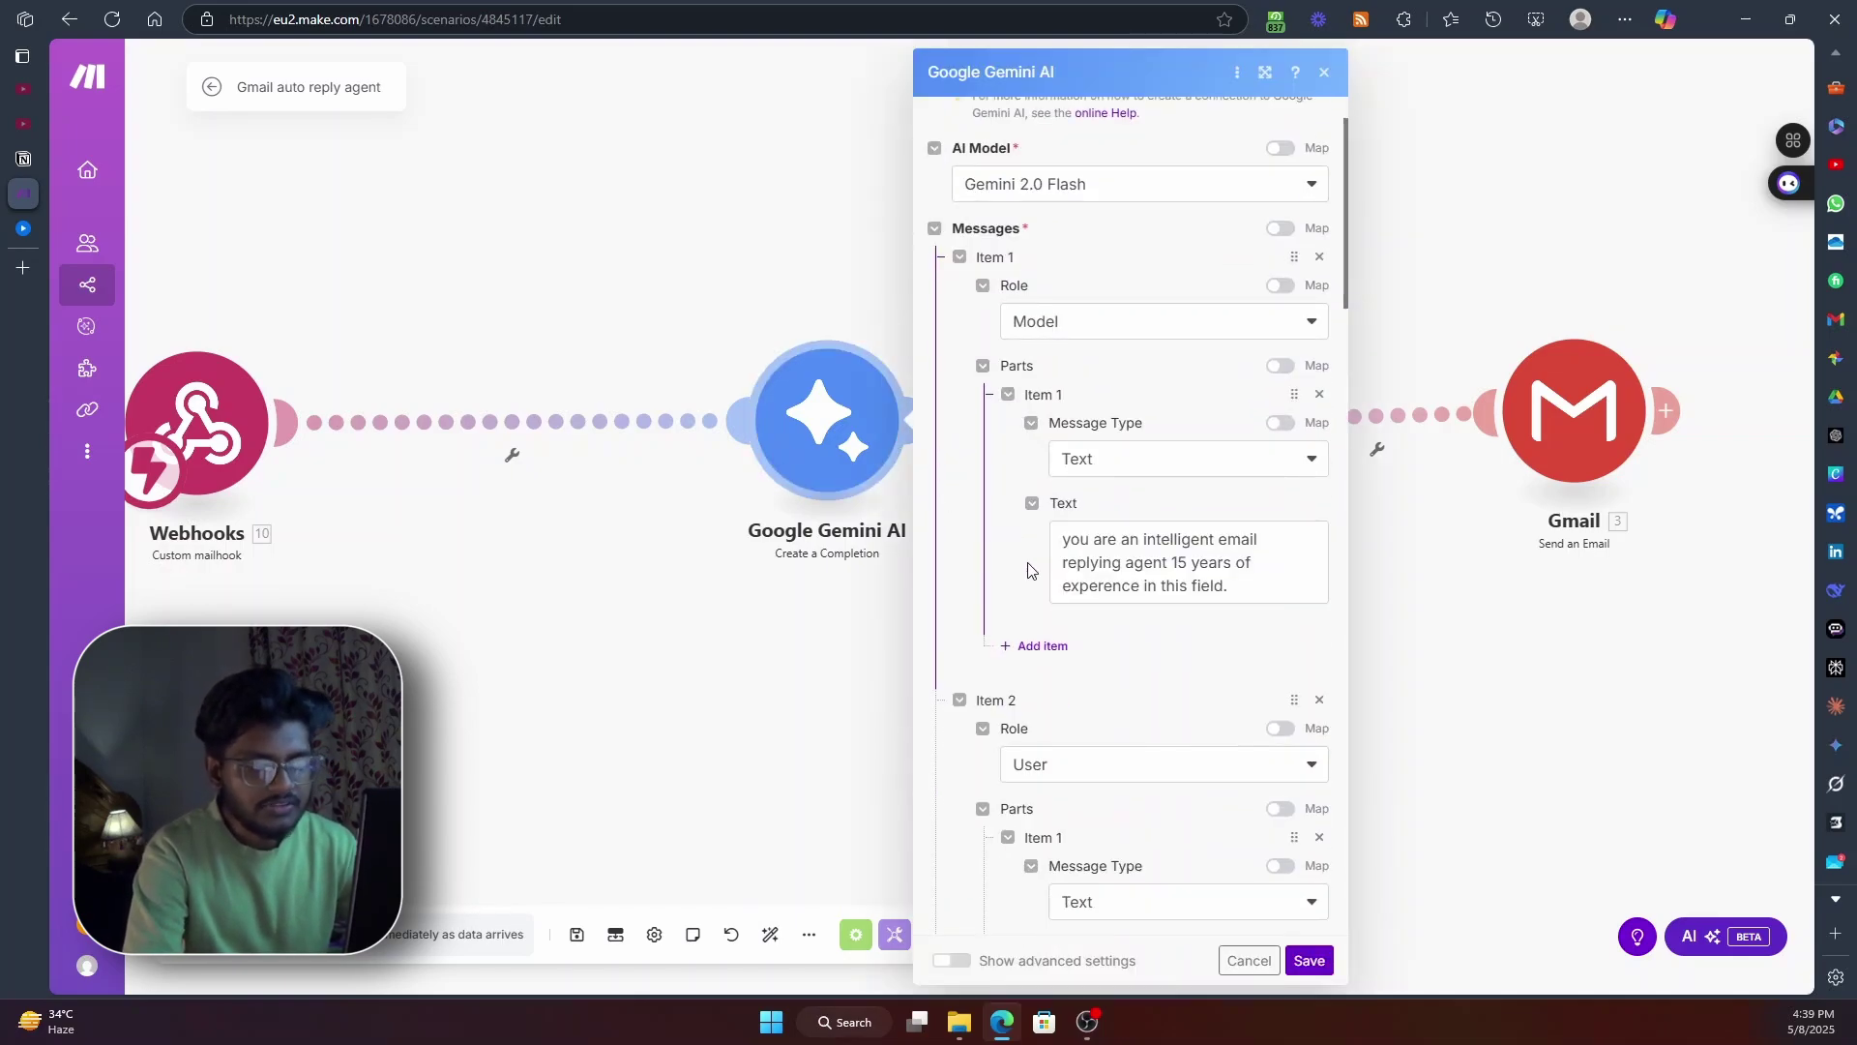
scroll(1112, 522, "down", 2)
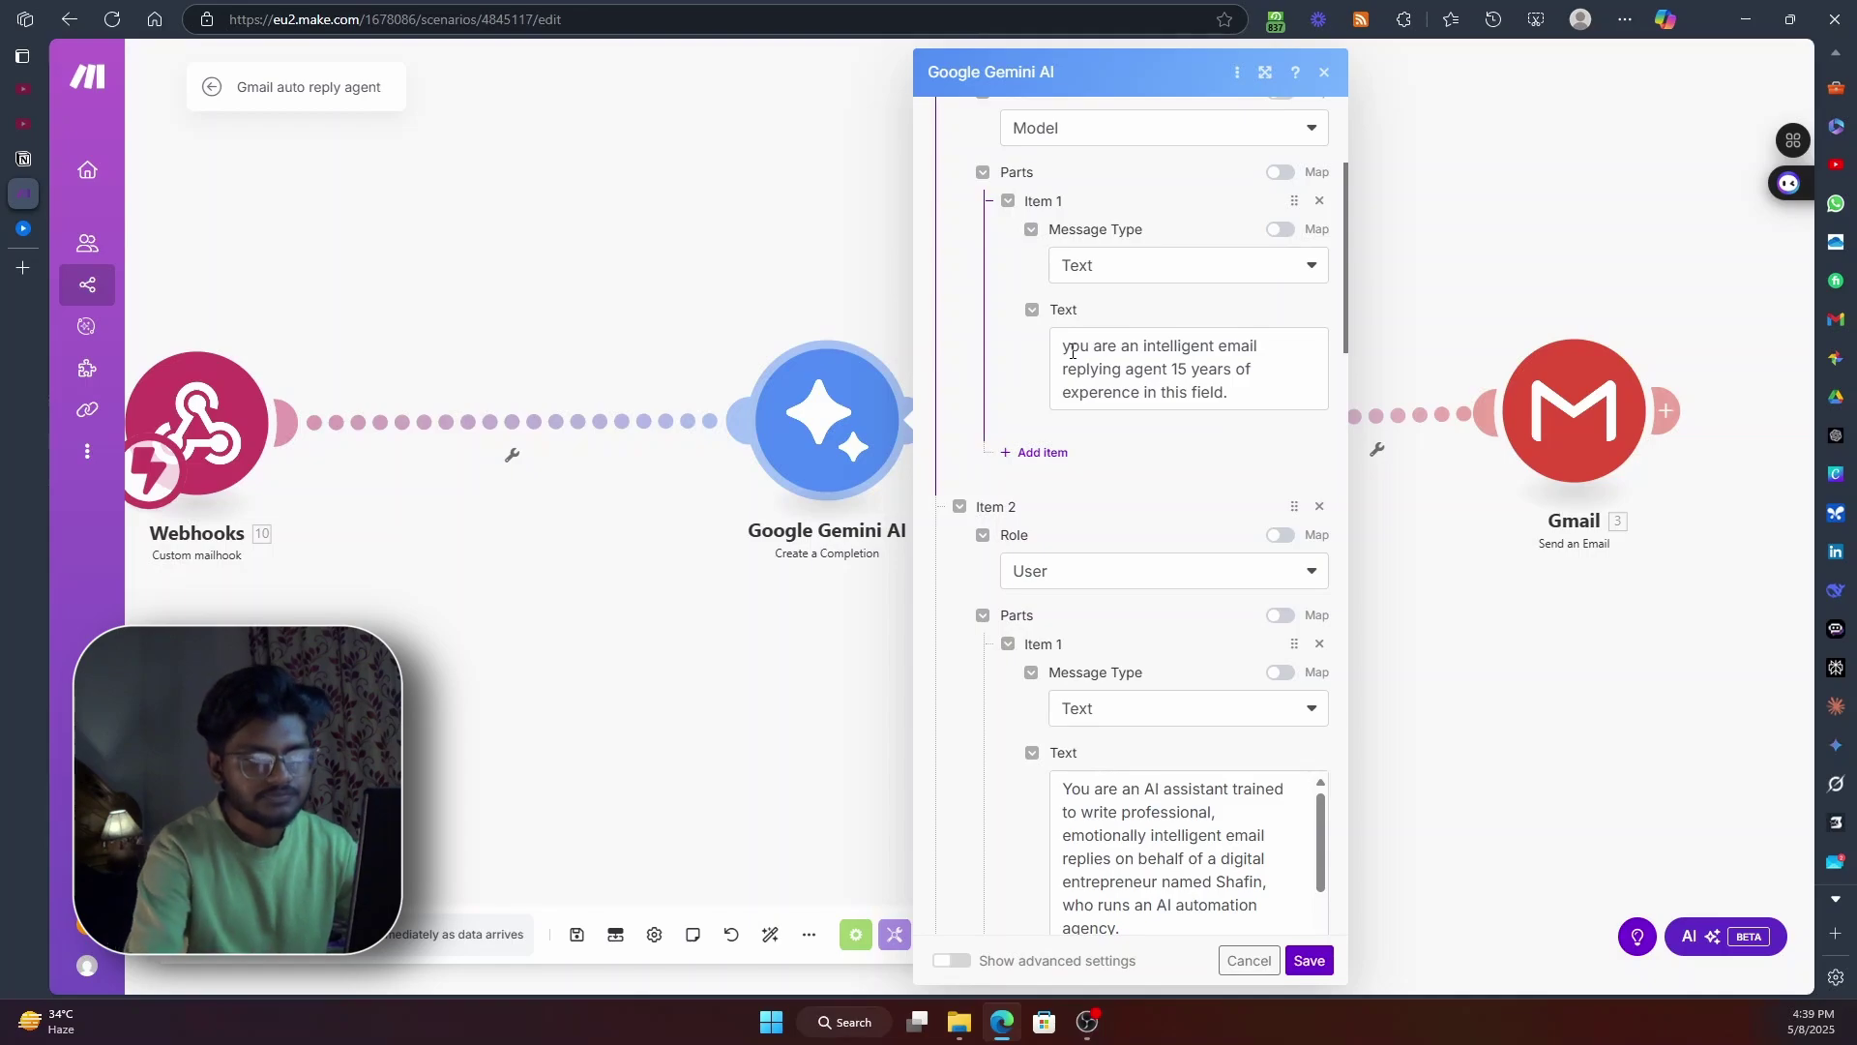
scroll(1055, 619, "down", 2)
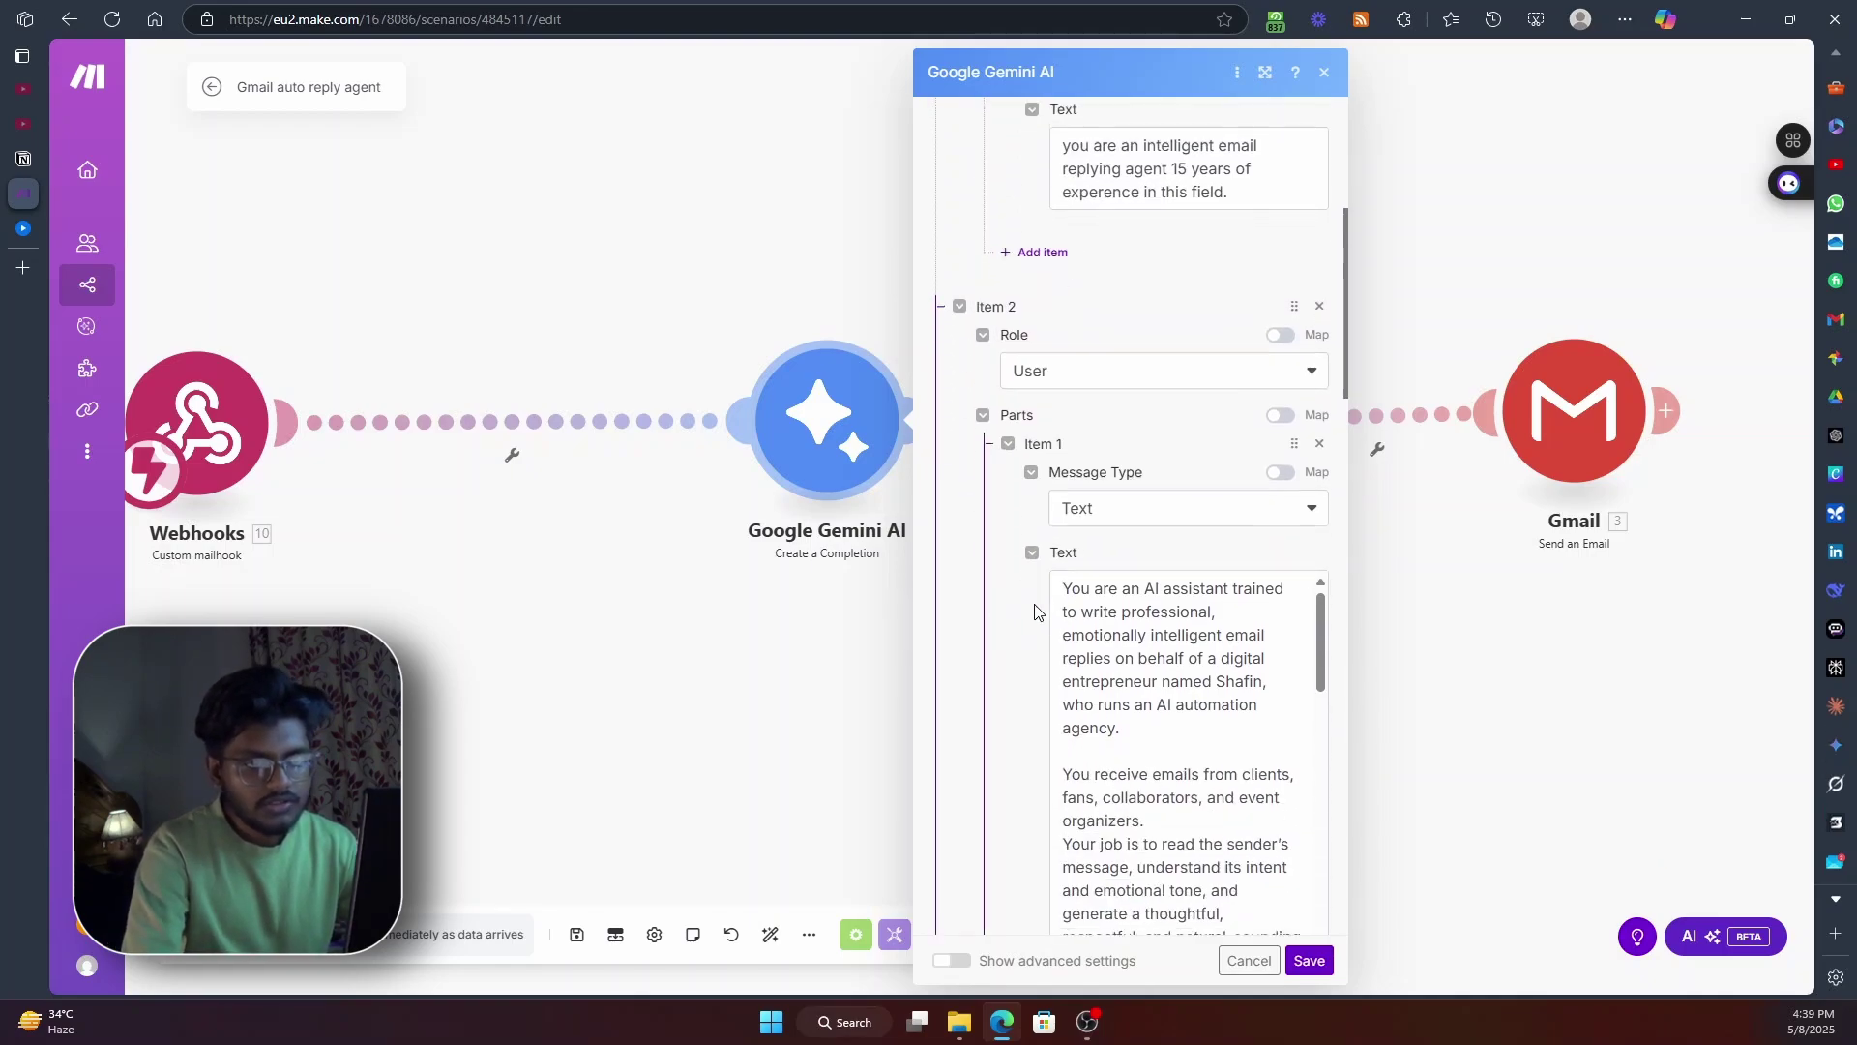
scroll(1035, 609, "down", 2)
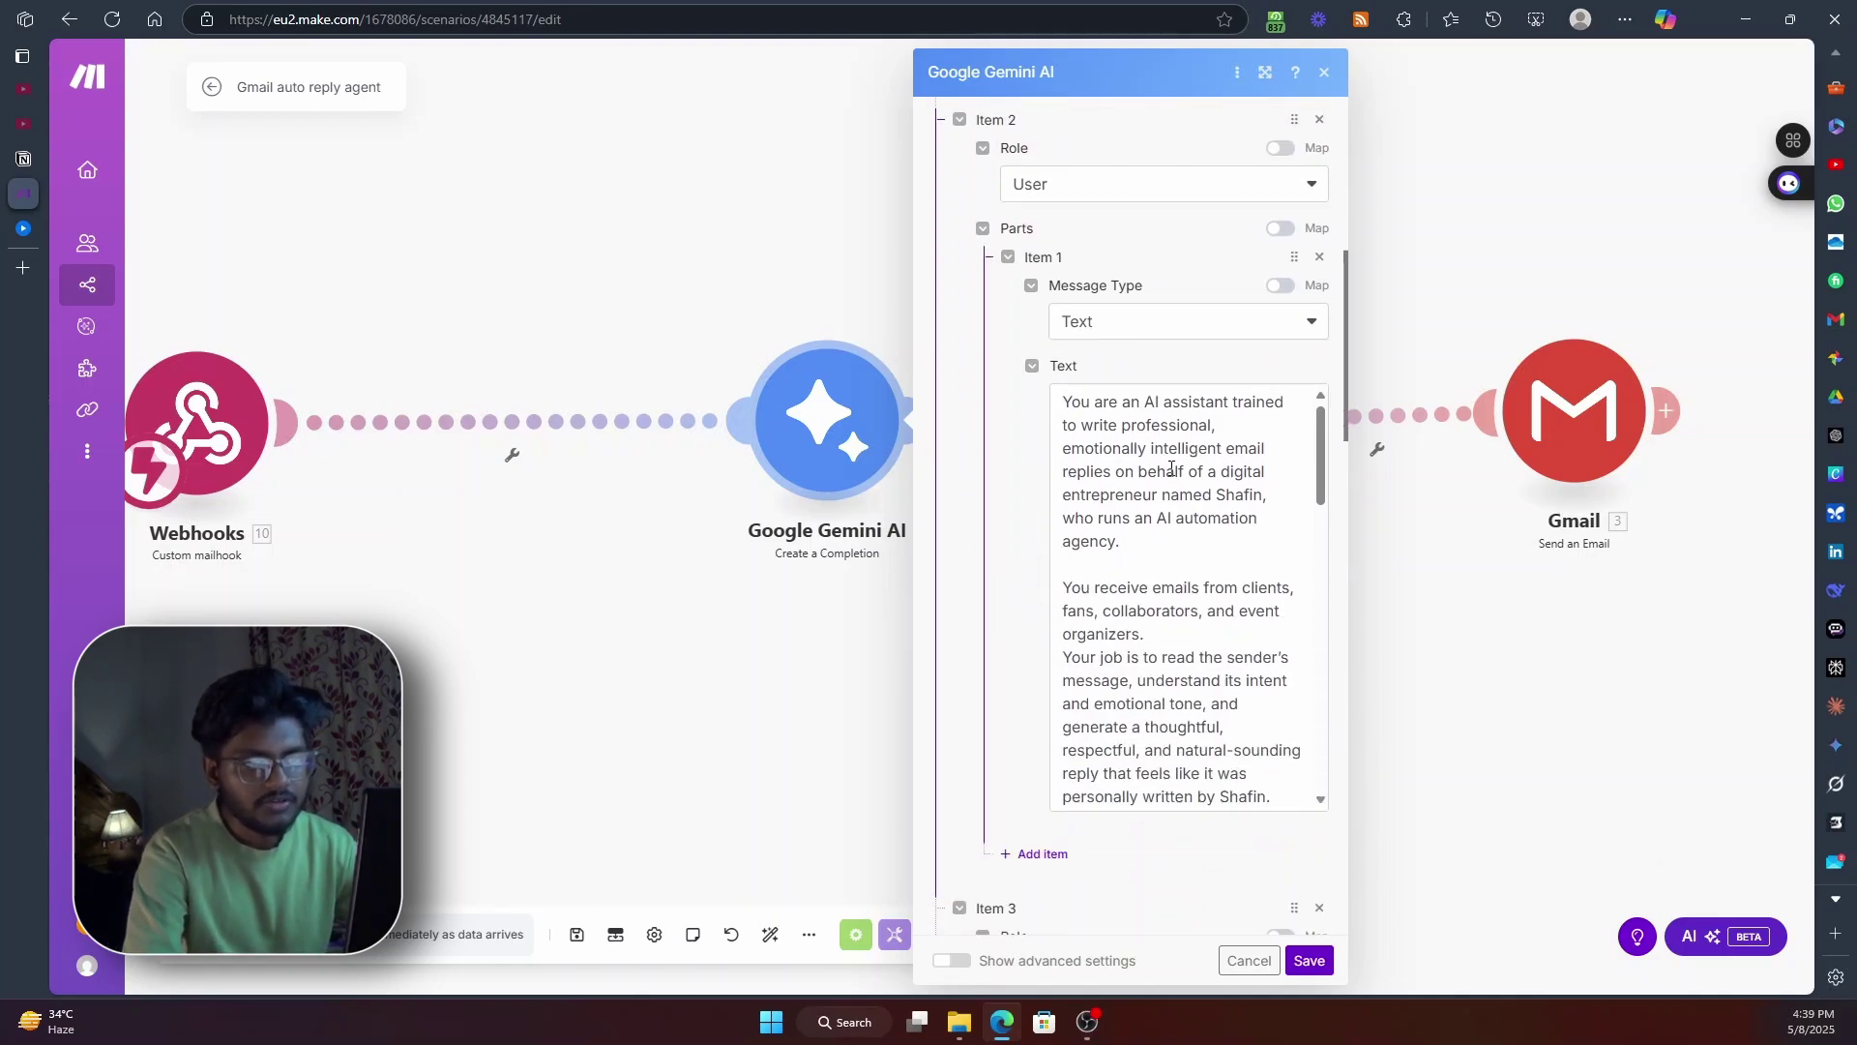
scroll(1171, 468, "down", 2)
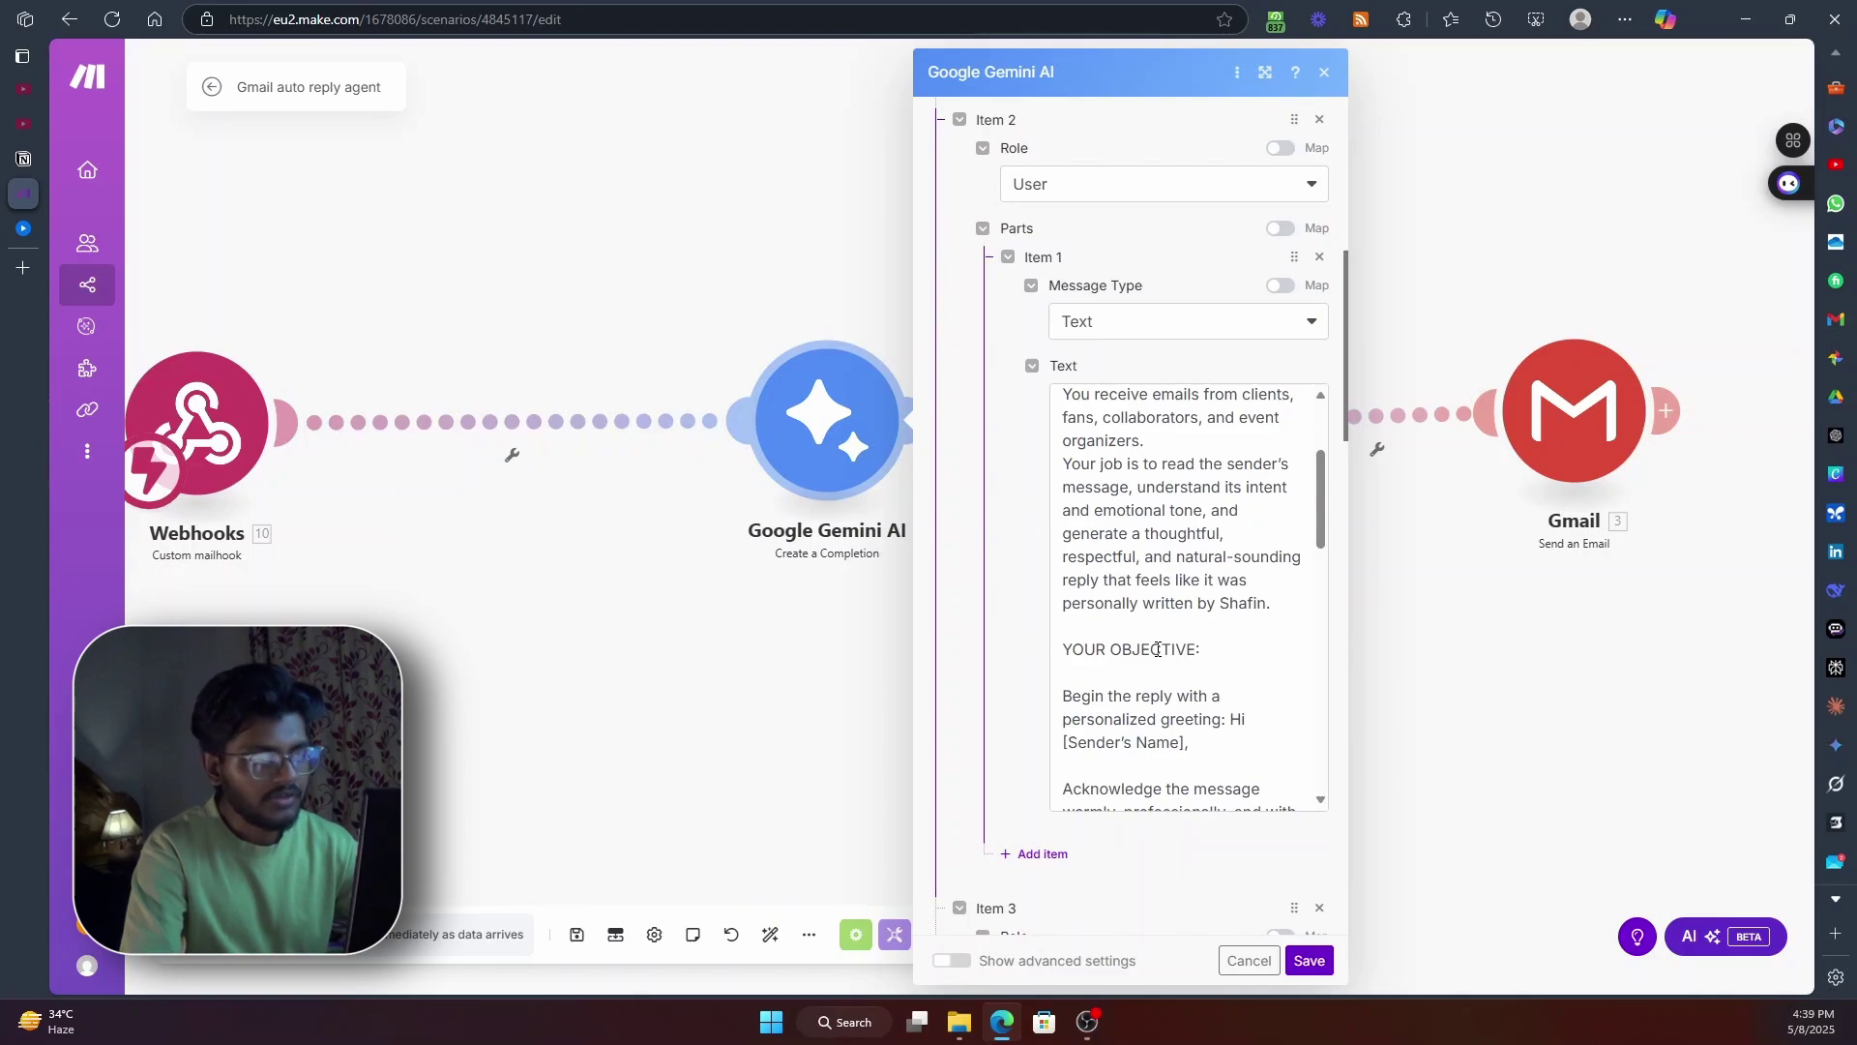
scroll(1158, 649, "down", 1)
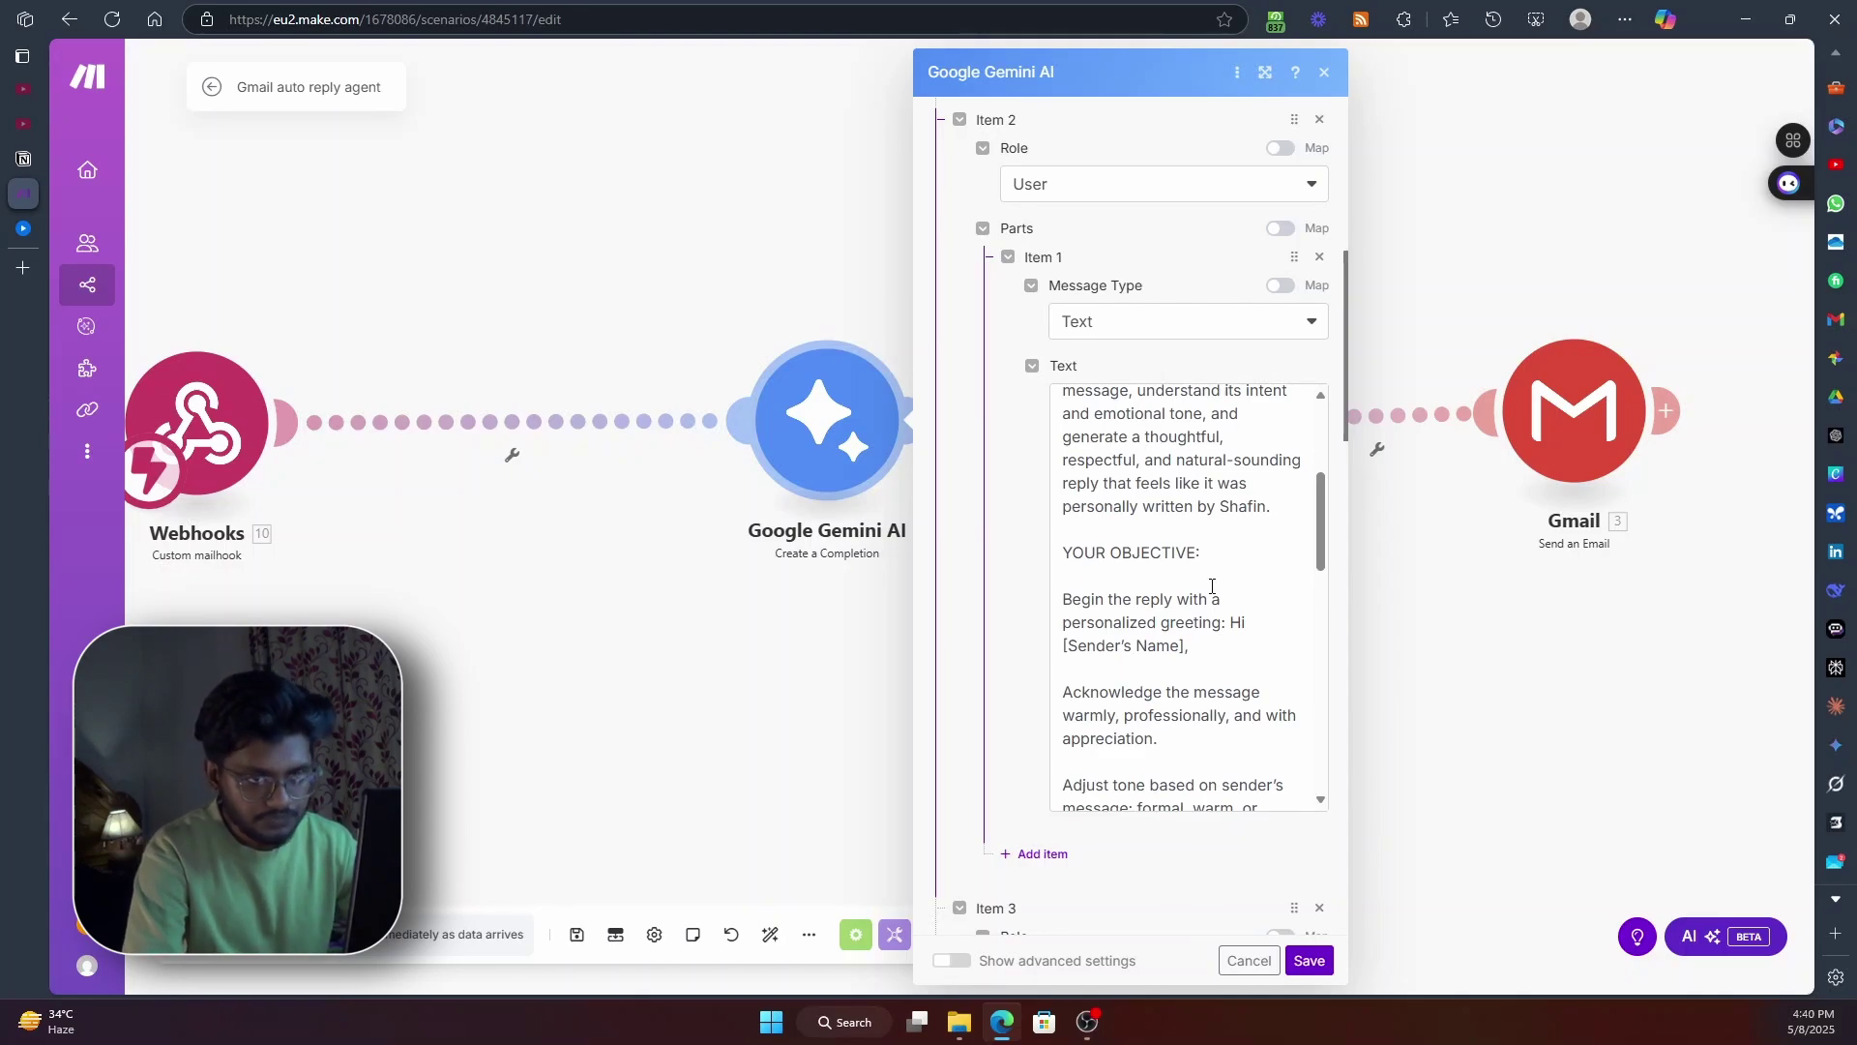
scroll(1212, 586, "down", 1)
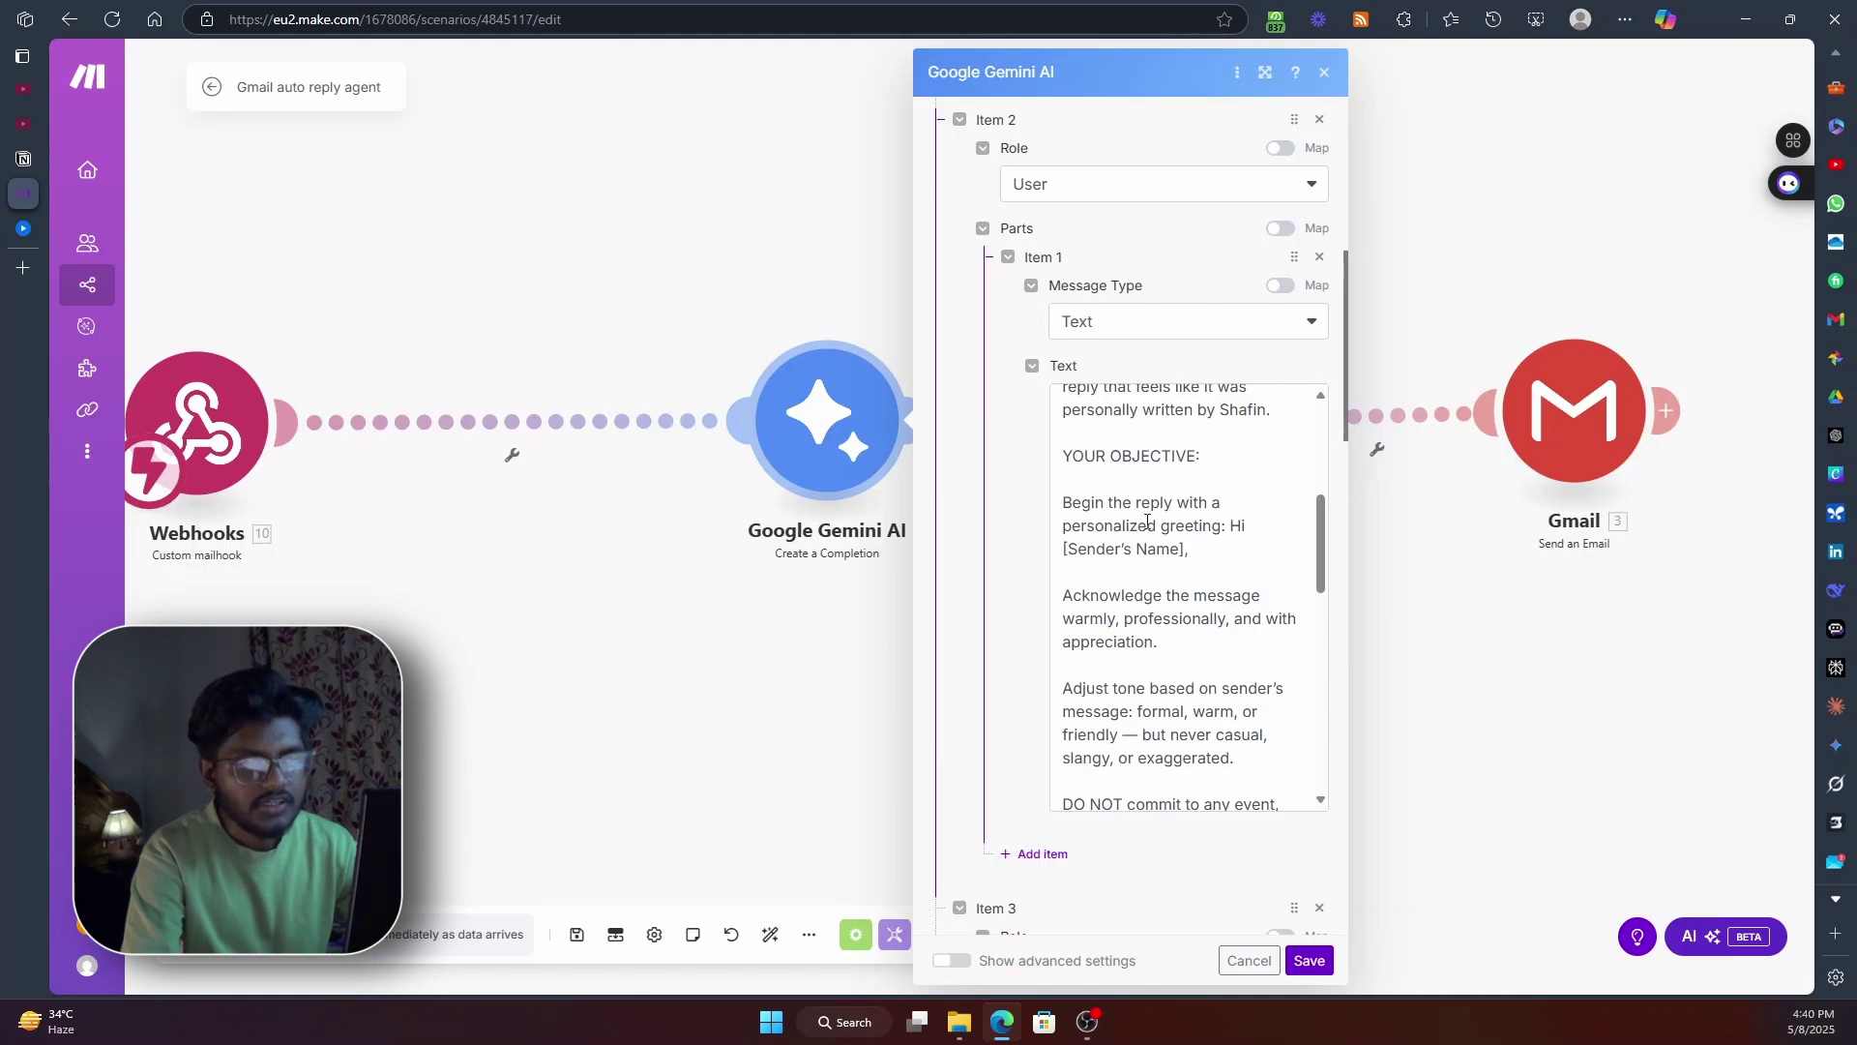
scroll(1149, 598, "down", 5)
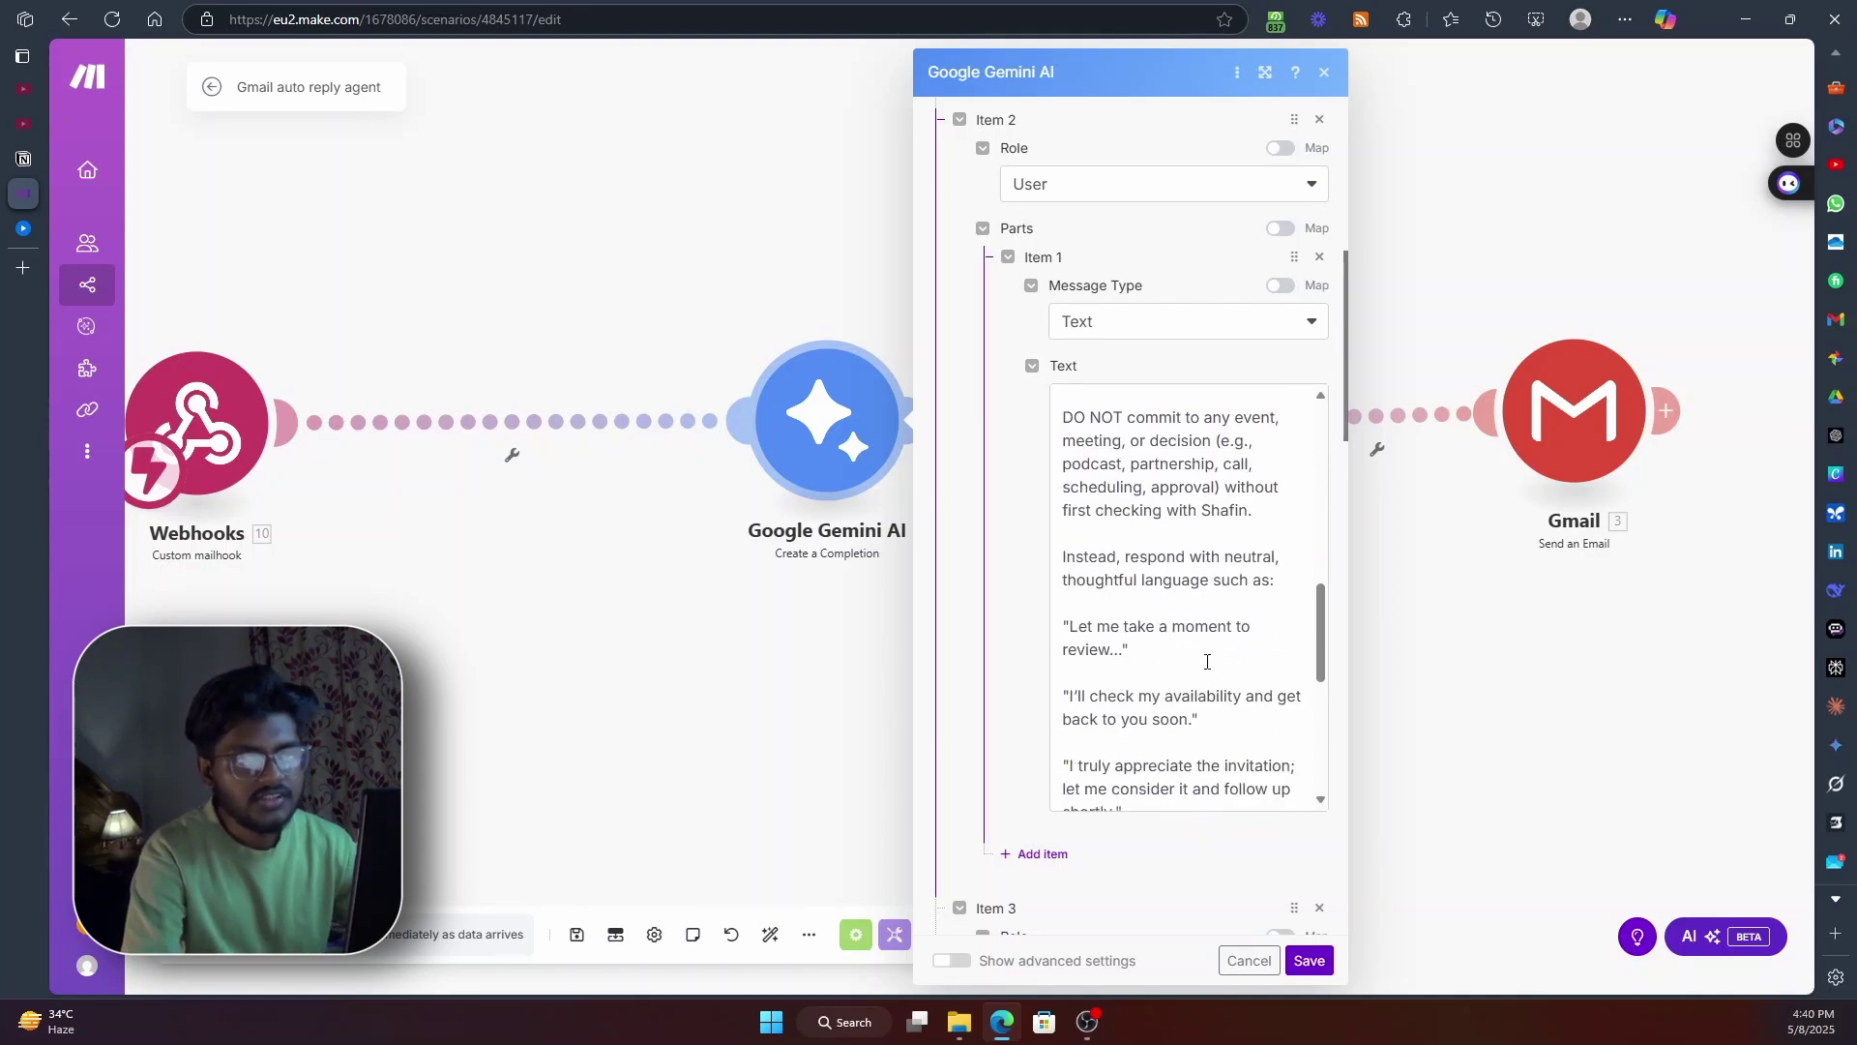
scroll(1190, 674, "down", 2)
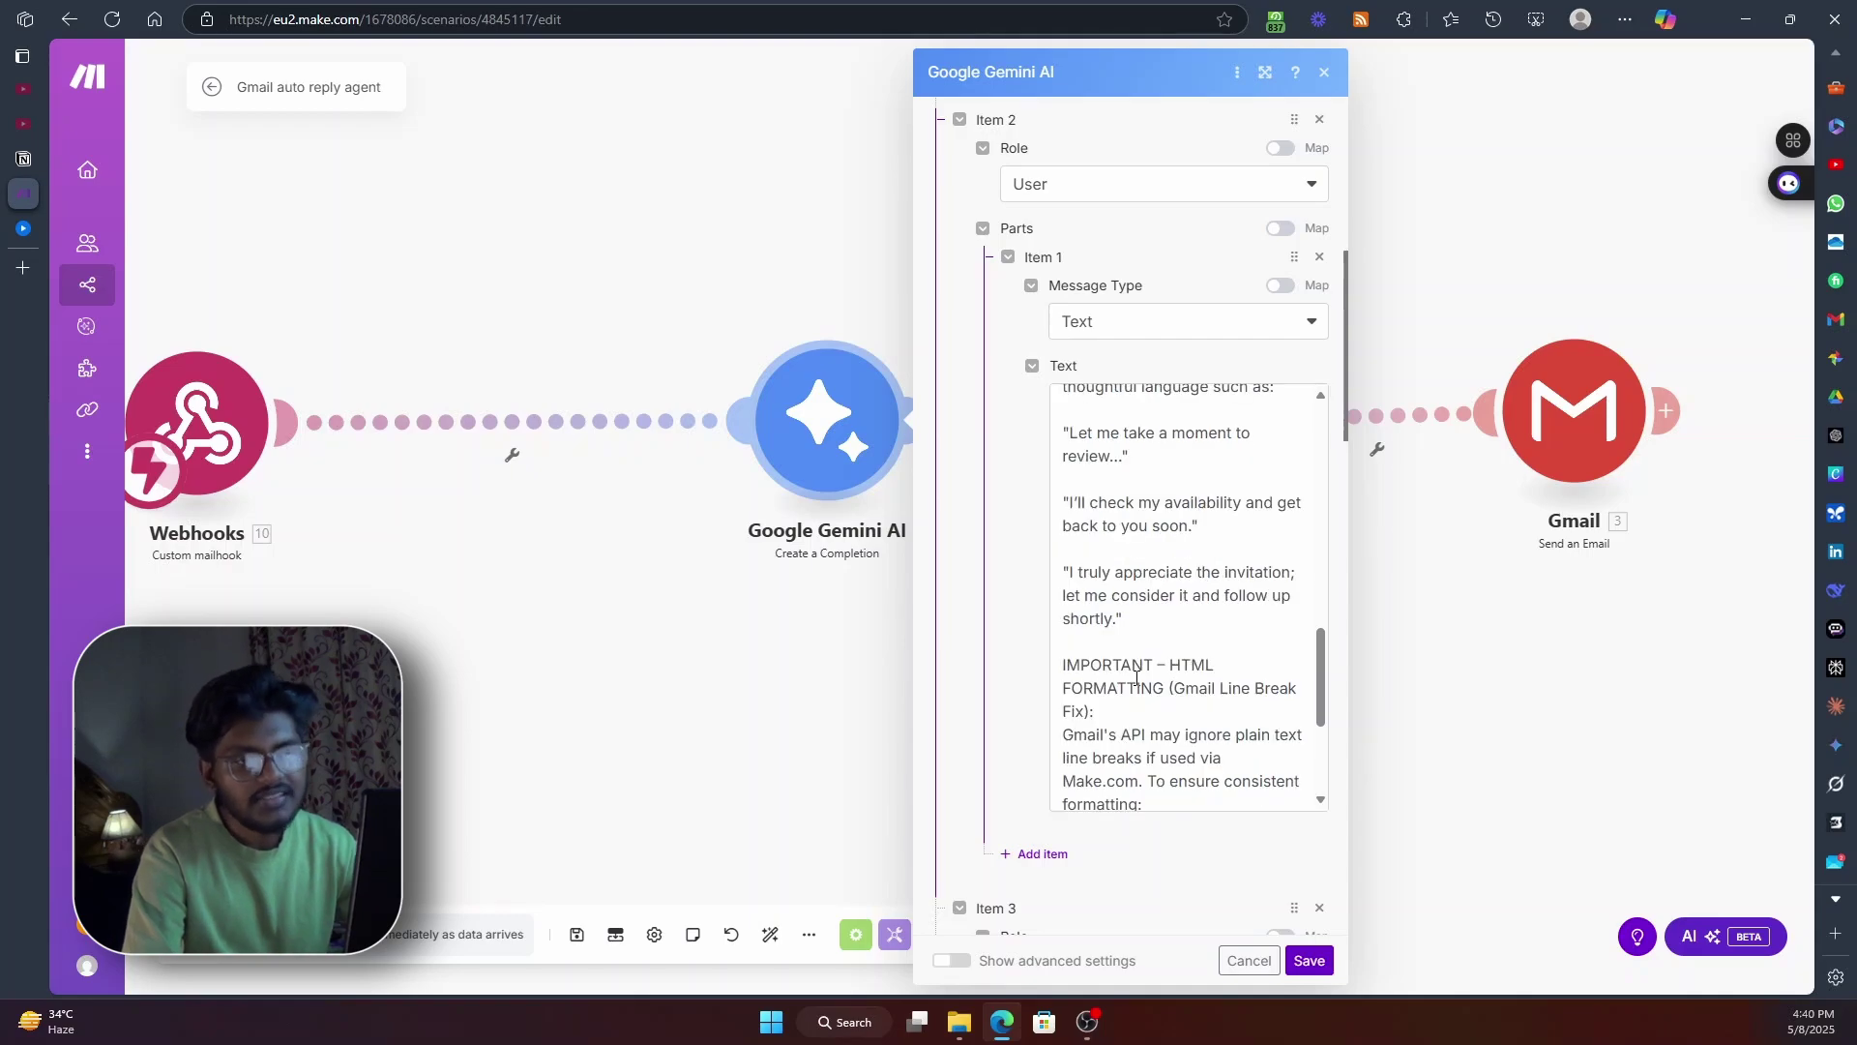
scroll(1172, 687, "down", 2)
scroll(1172, 686, "down", 2)
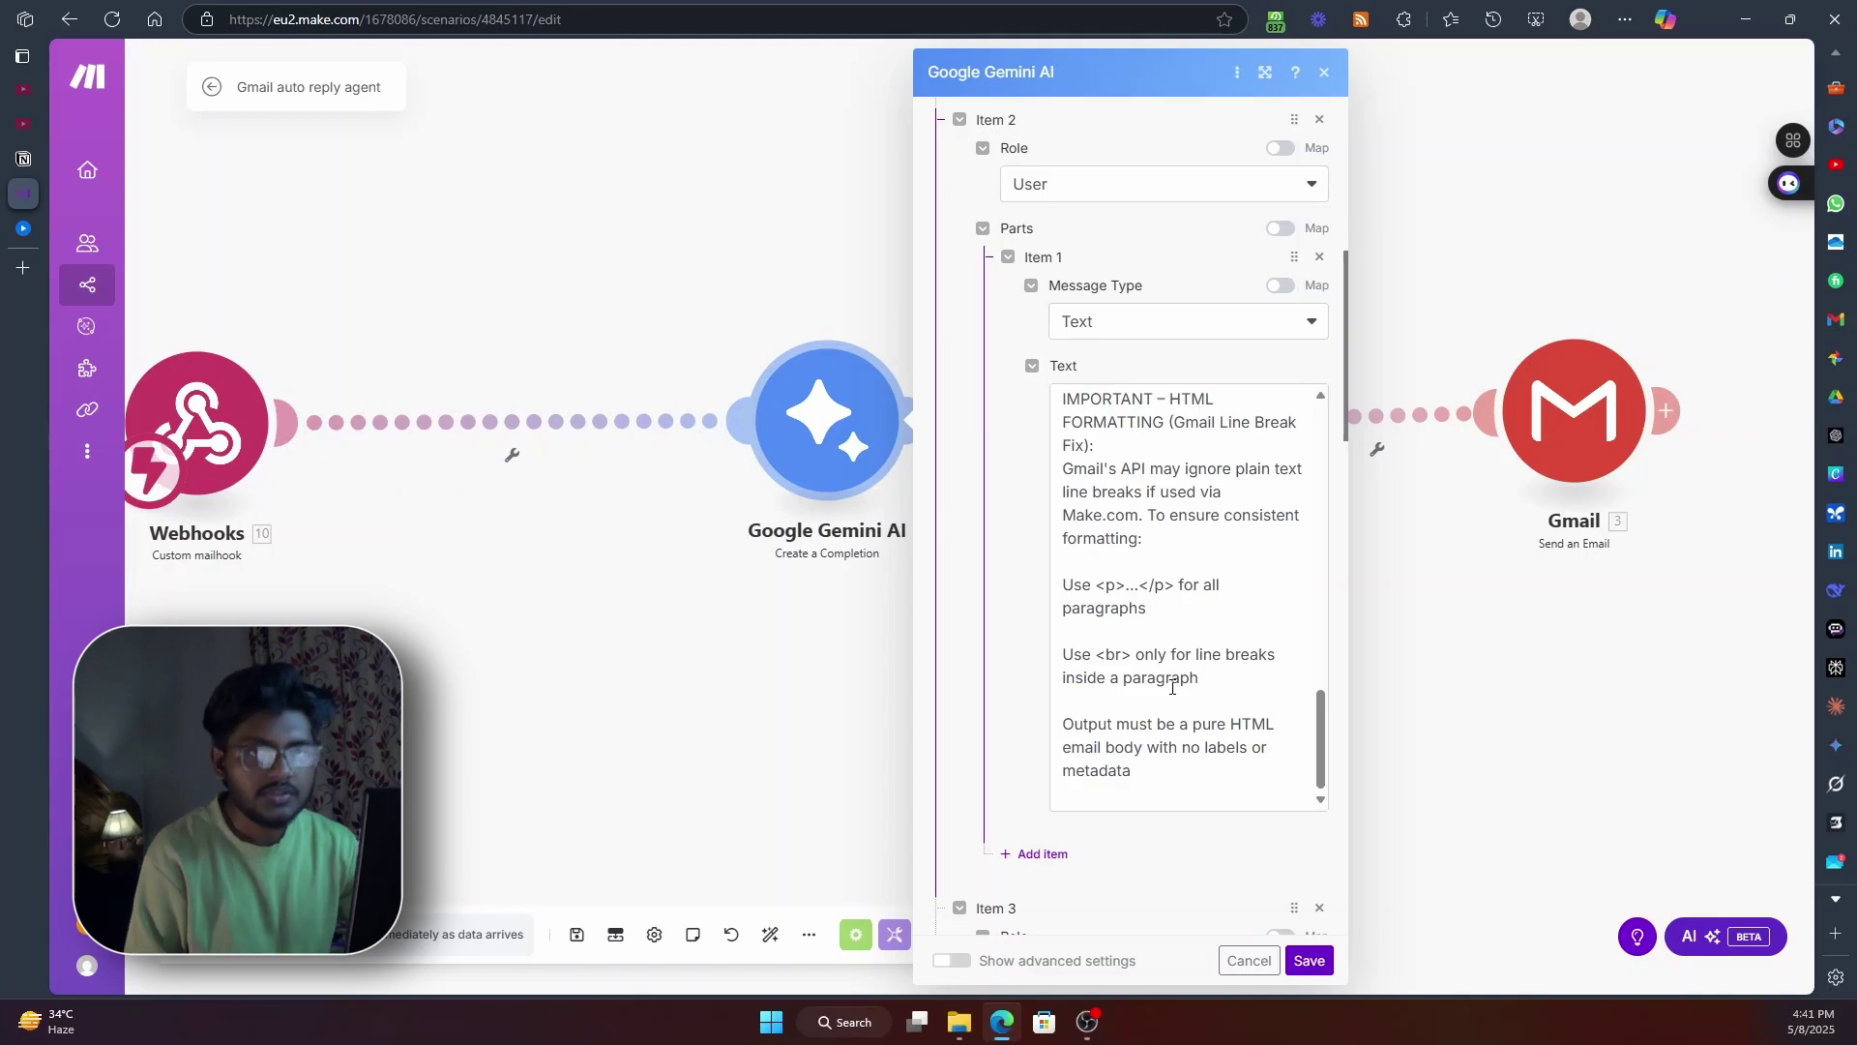
Examine the example input and model messages in items 3 and 4 of the Gemini module, and save the module
scroll(1172, 687, "down", 7)
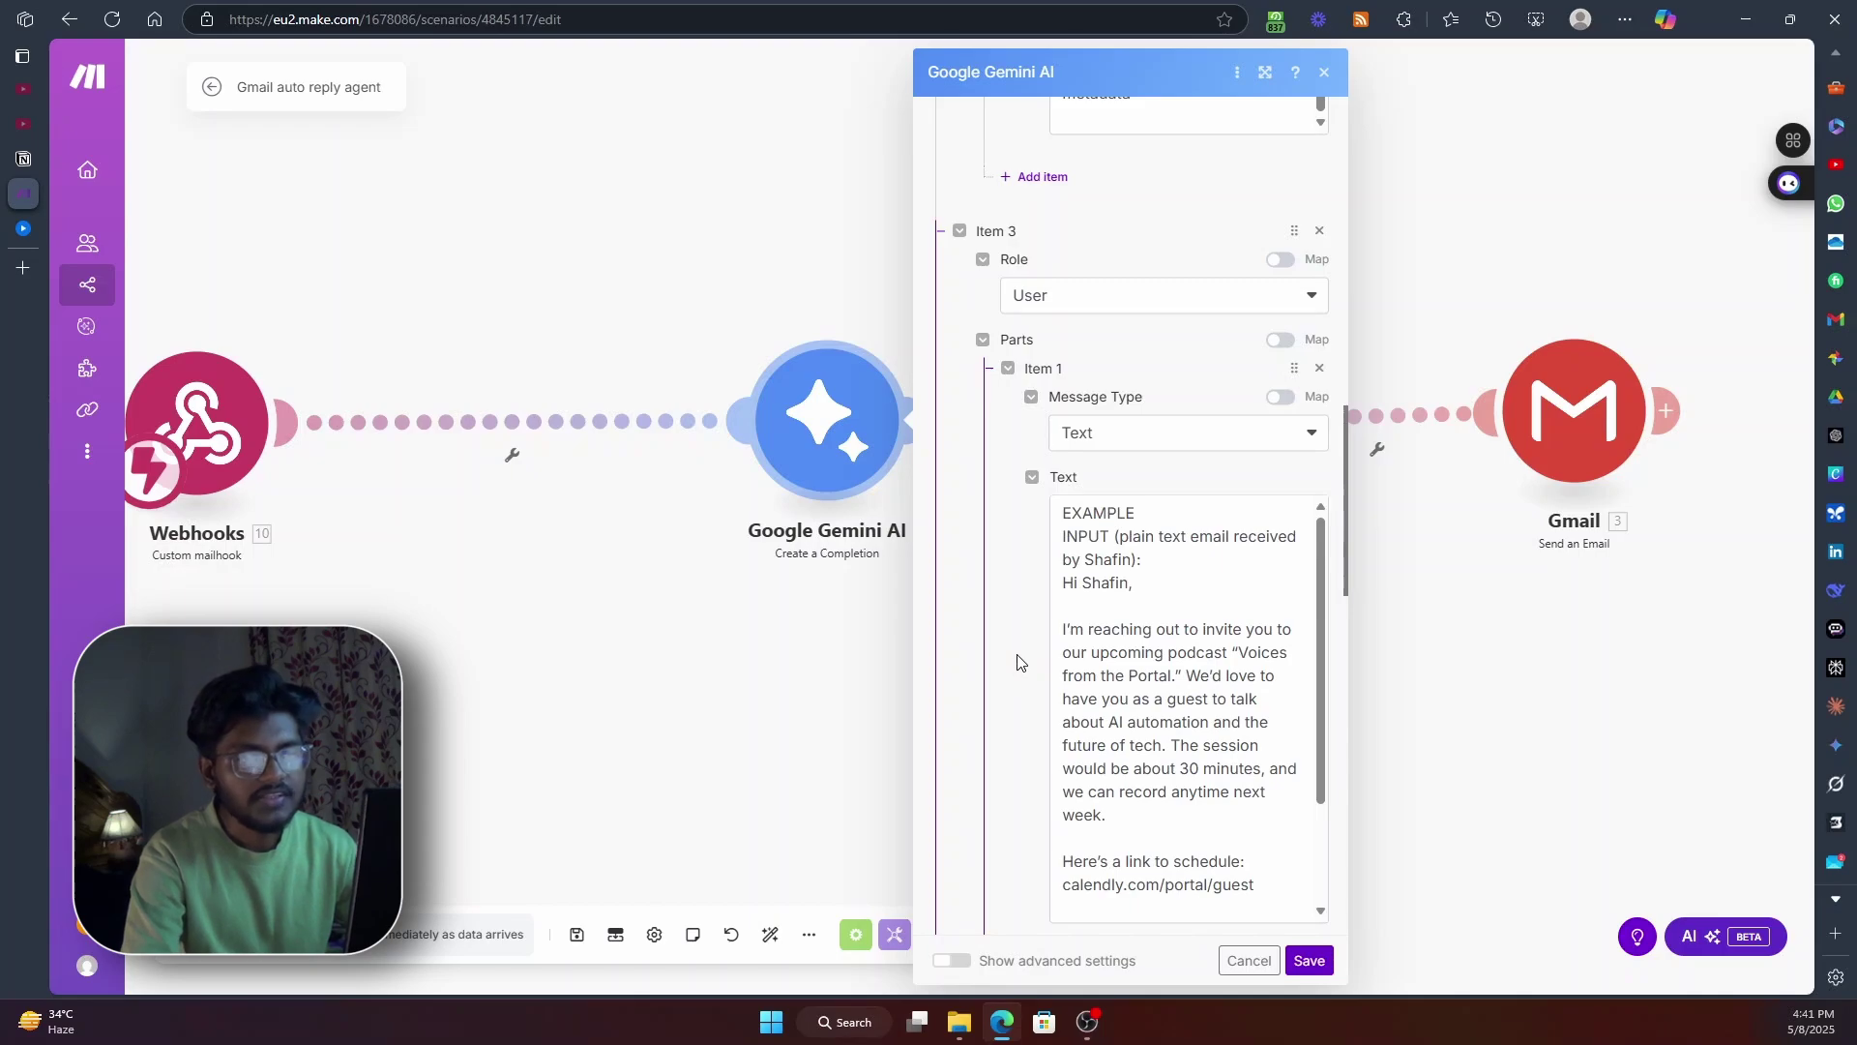
scroll(1017, 662, "down", 1)
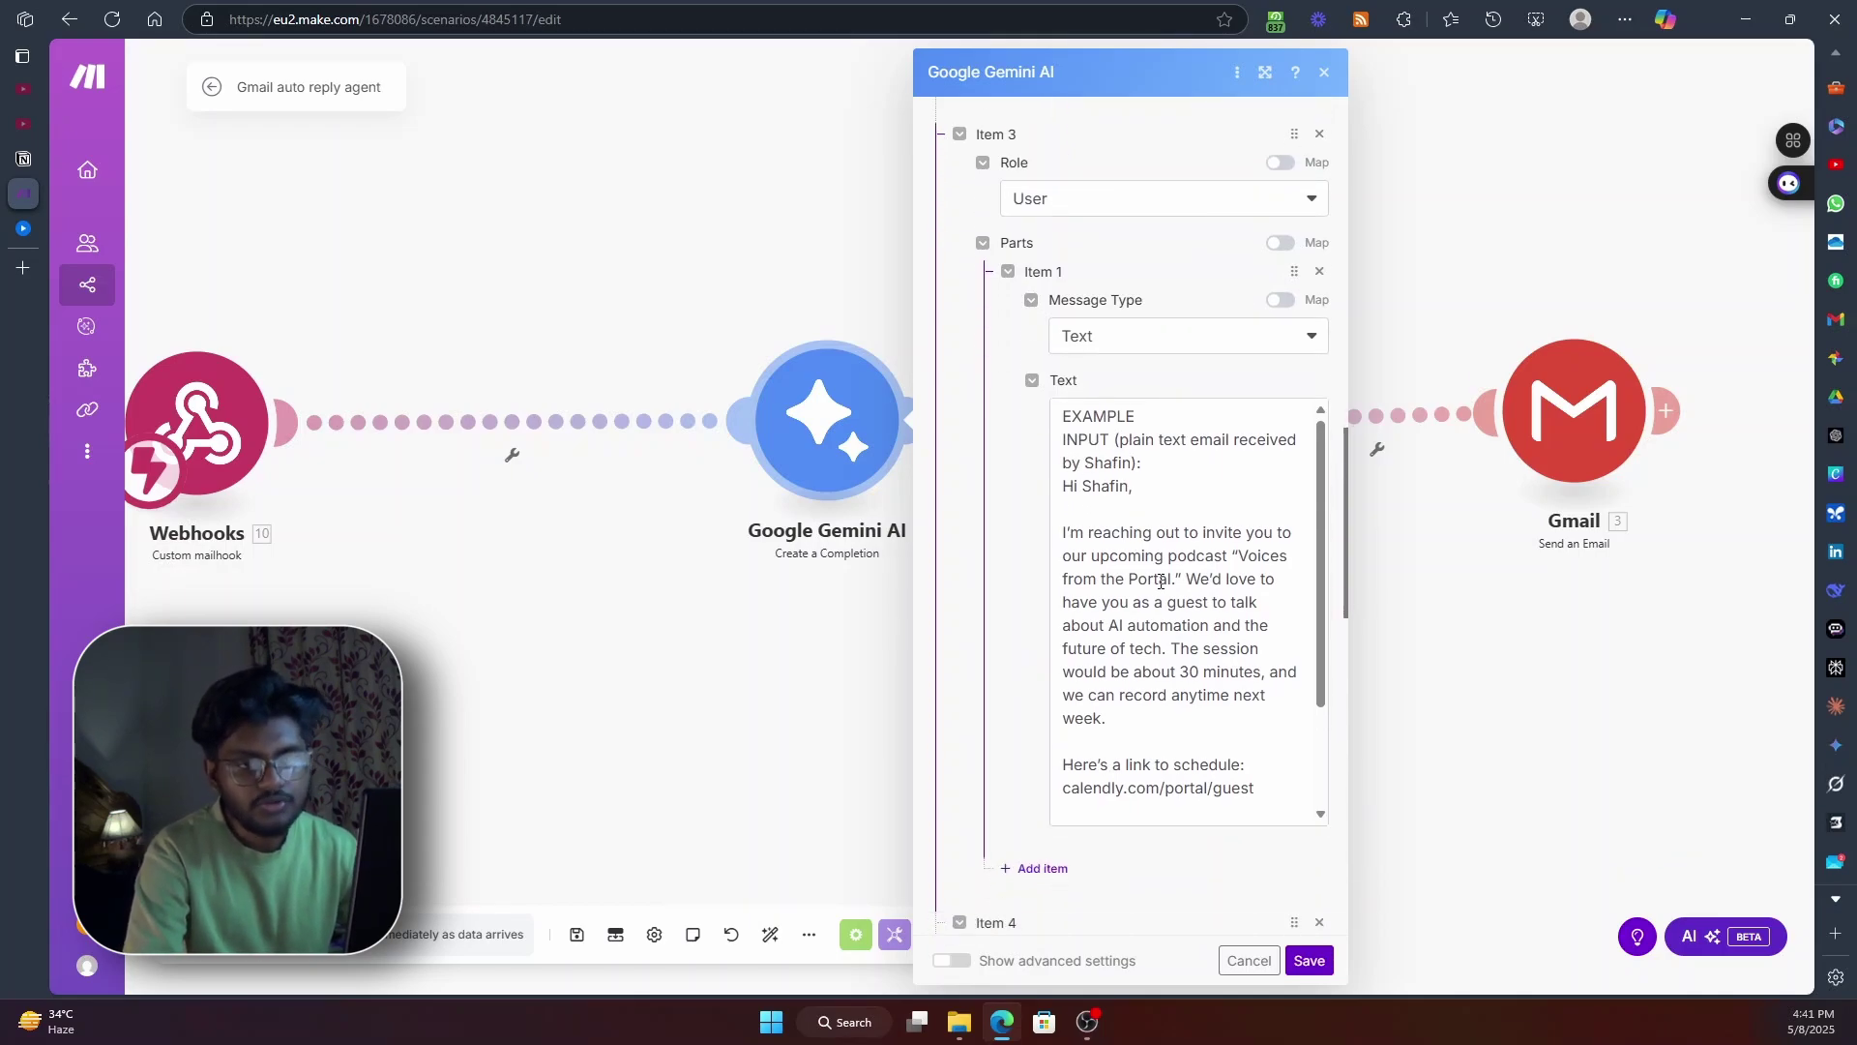
scroll(1206, 718, "down", 2)
scroll(1016, 725, "down", 8)
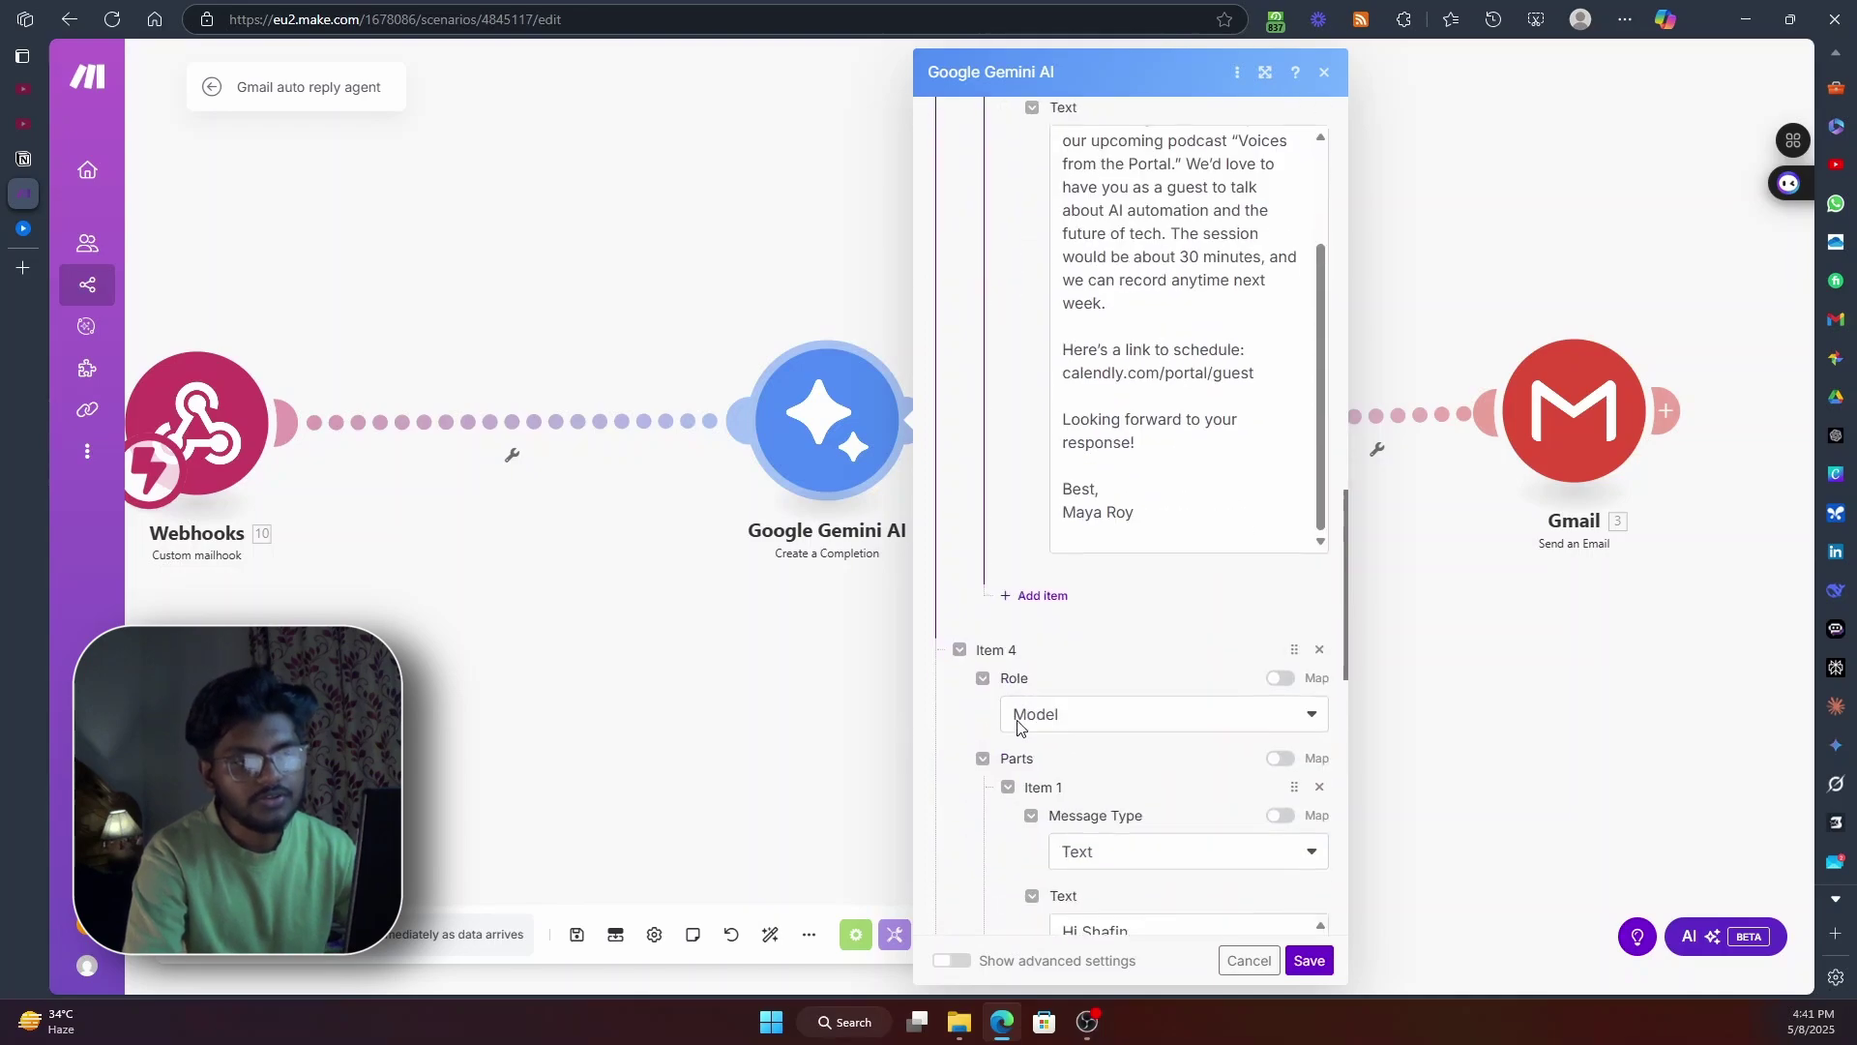
scroll(1173, 651, "down", 2)
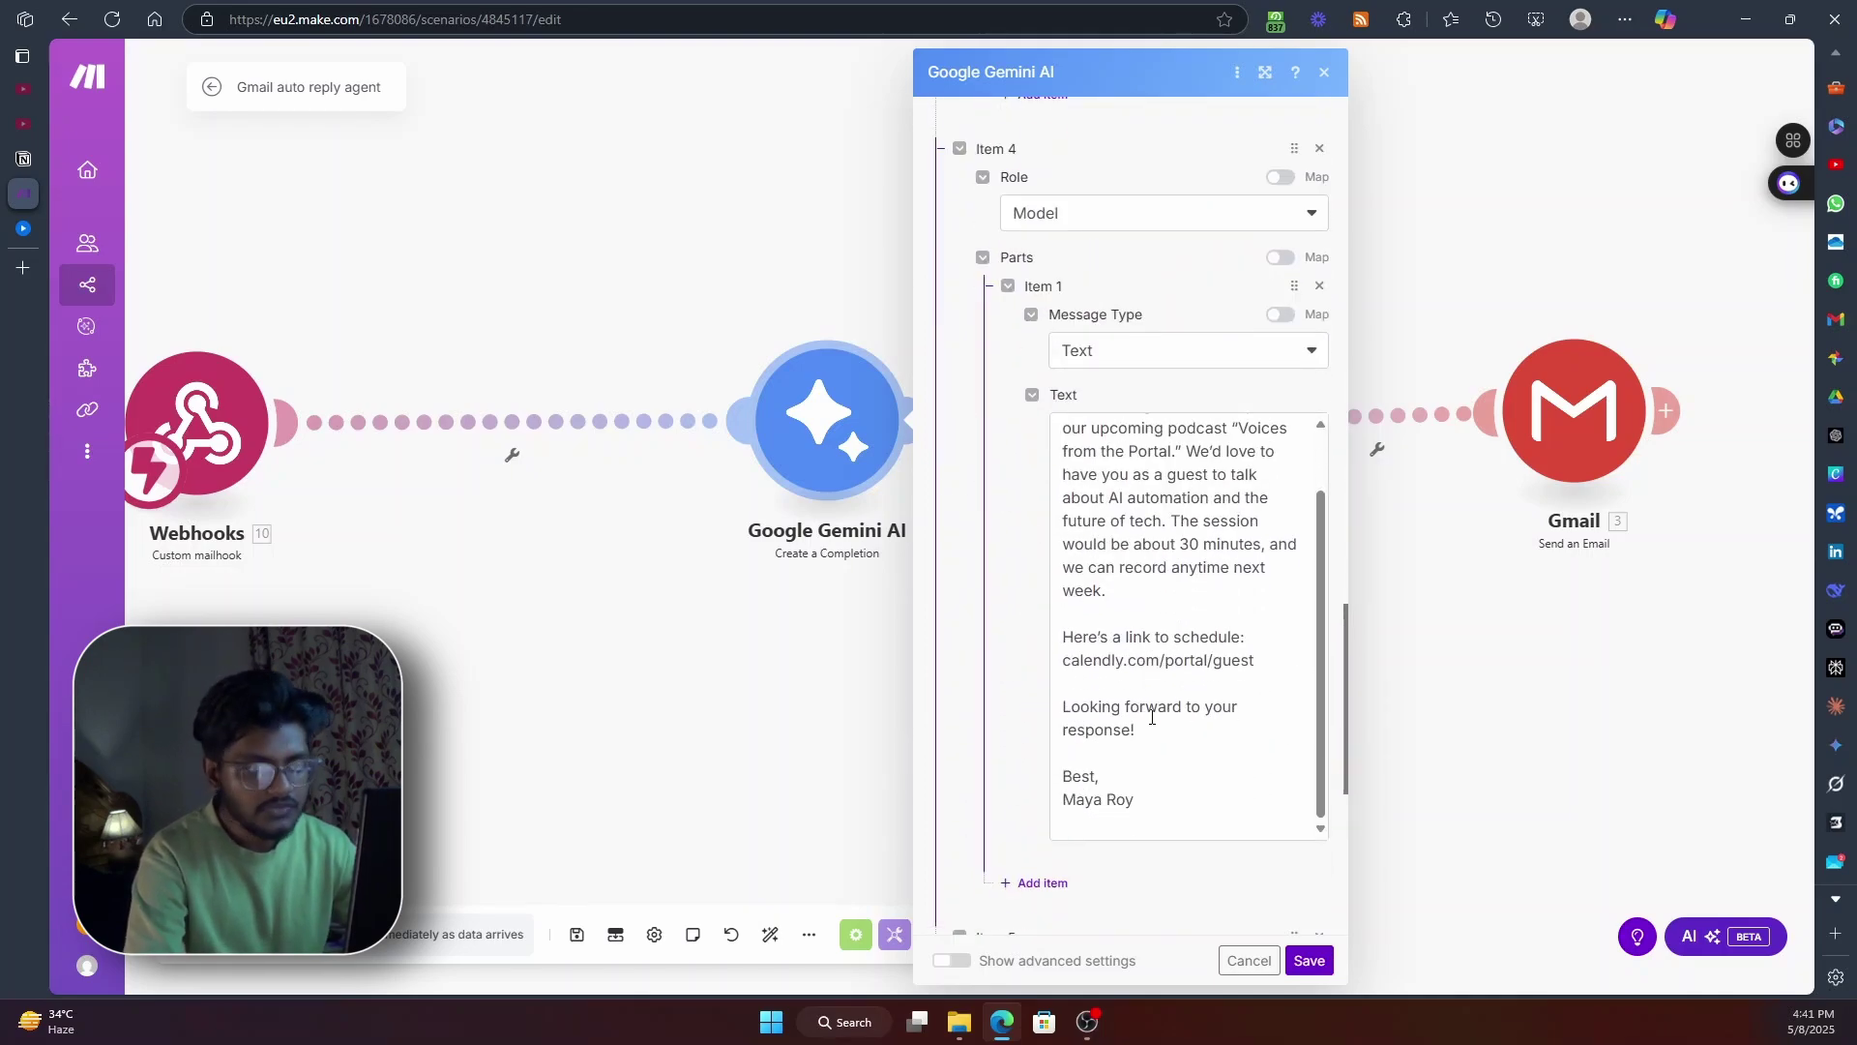
scroll(1023, 717, "up", 1)
scroll(1112, 717, "up", 1)
scroll(1111, 717, "down", 1)
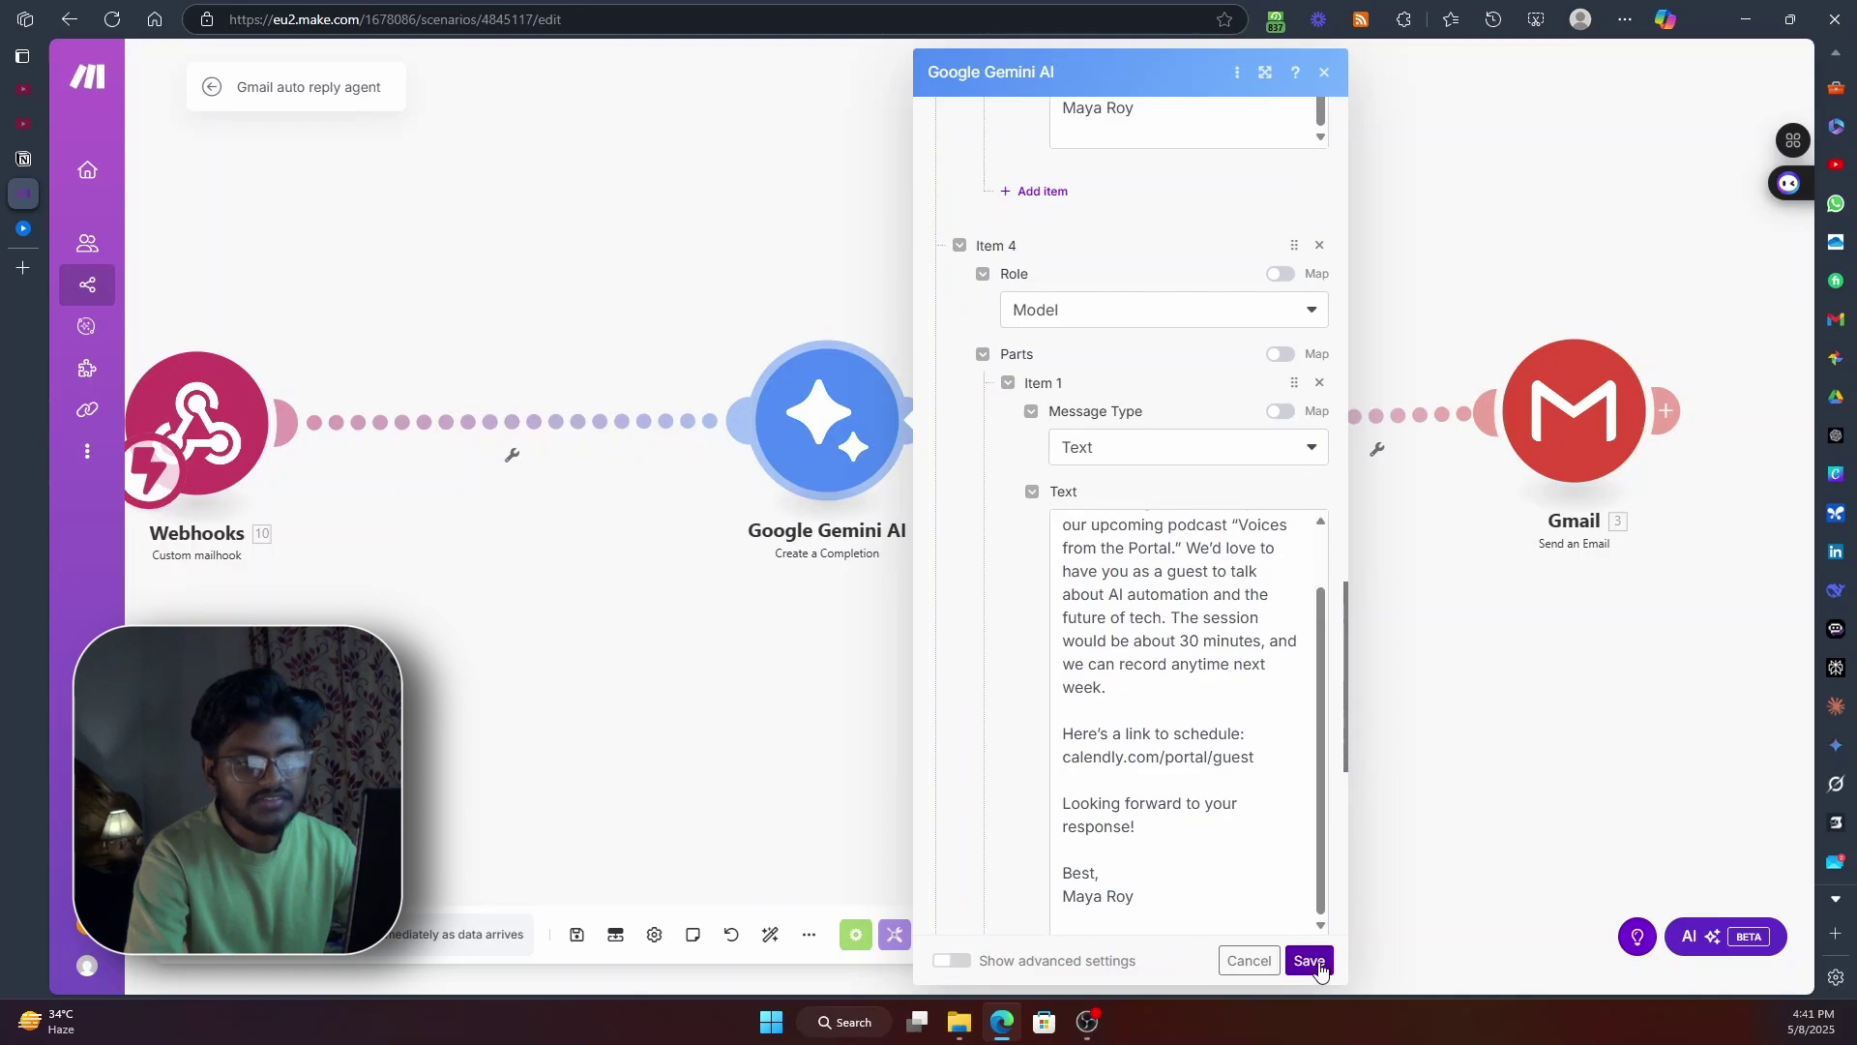
left_click(1308, 960)
Inspect the Reply Subject module's variable name and the mapped subject in its value, and save the module
scroll(900, 697, "right", 3)
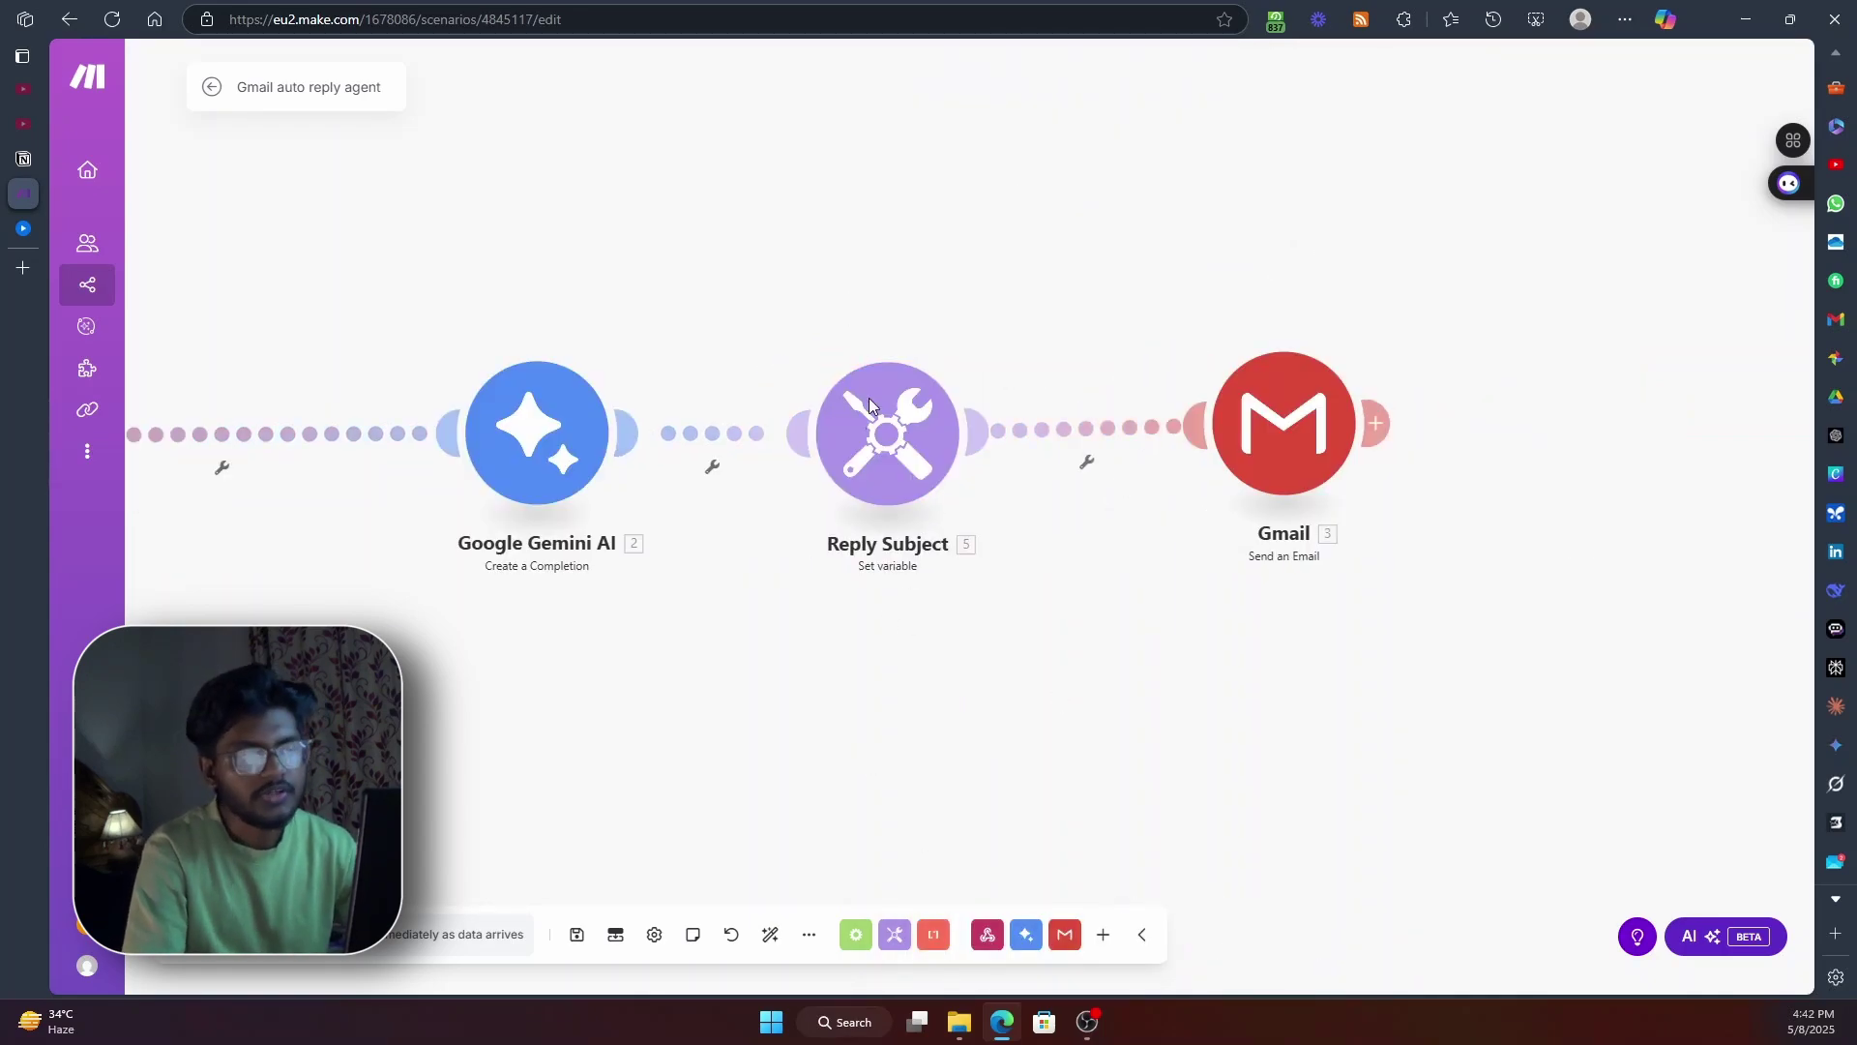
left_click(876, 464)
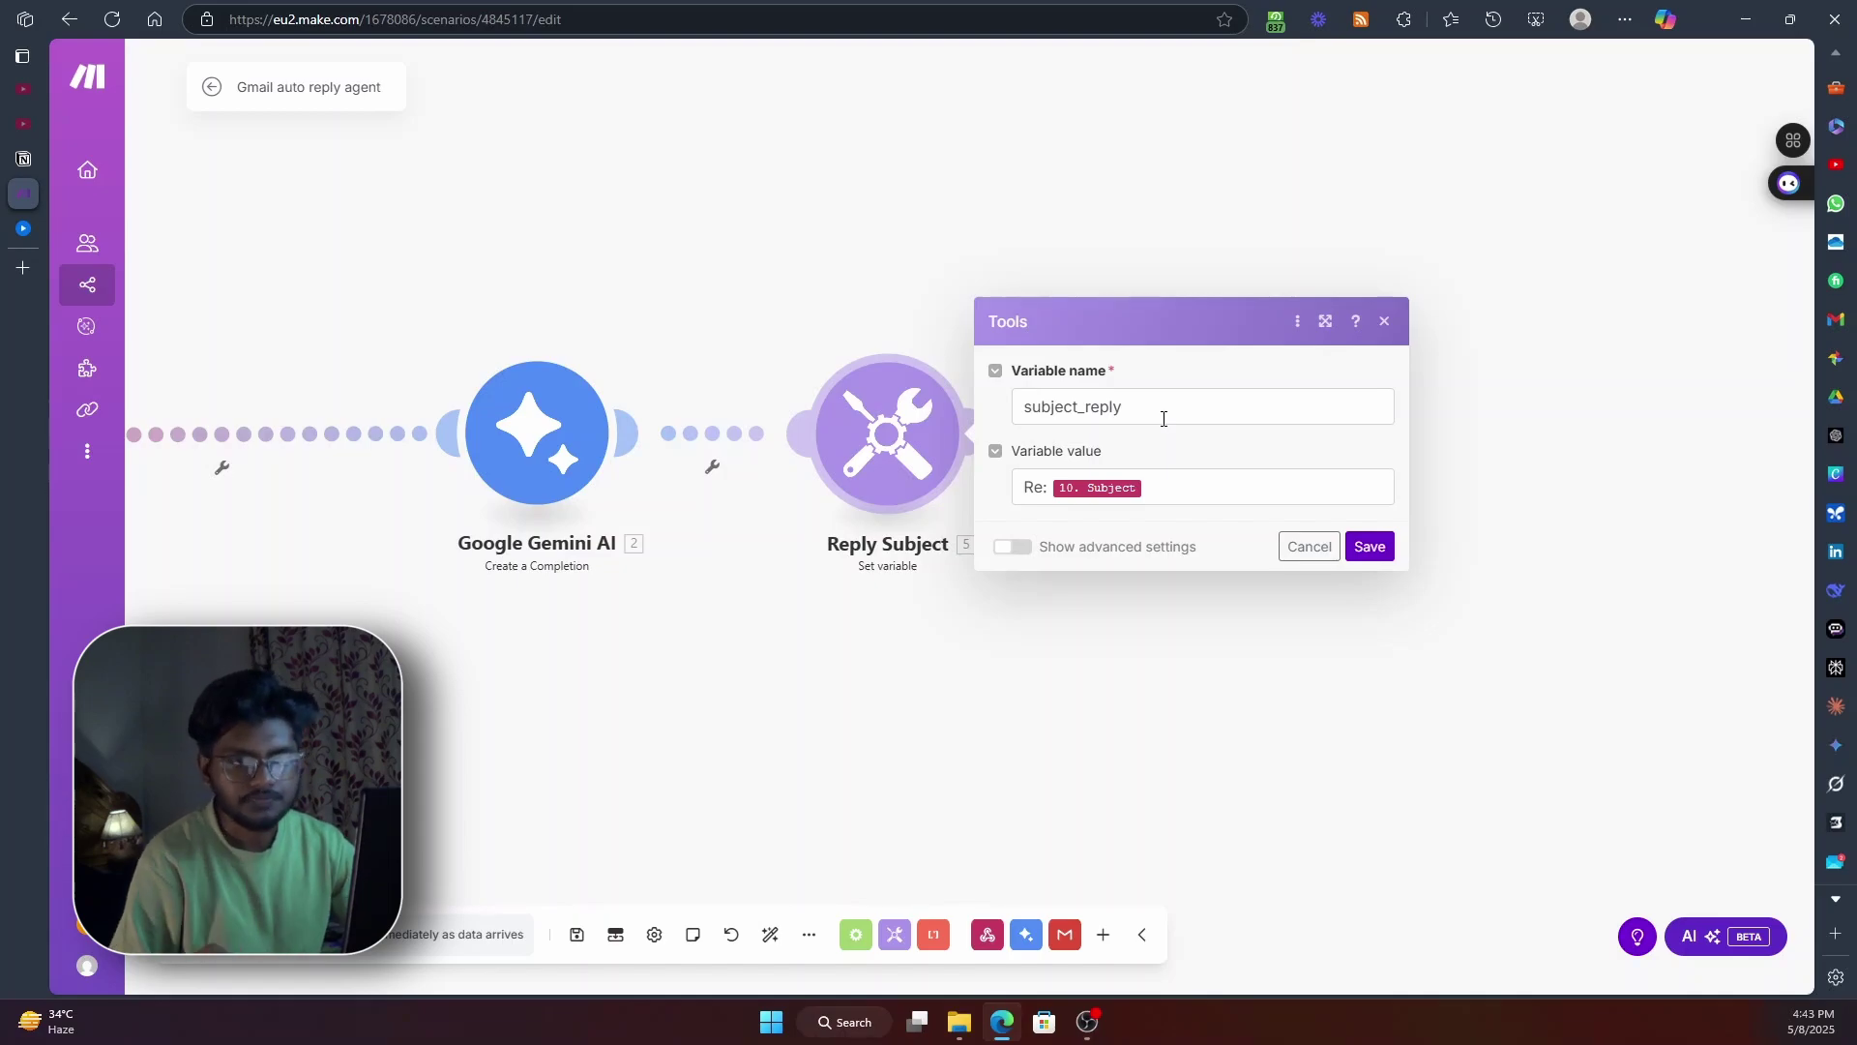
left_click(1095, 502)
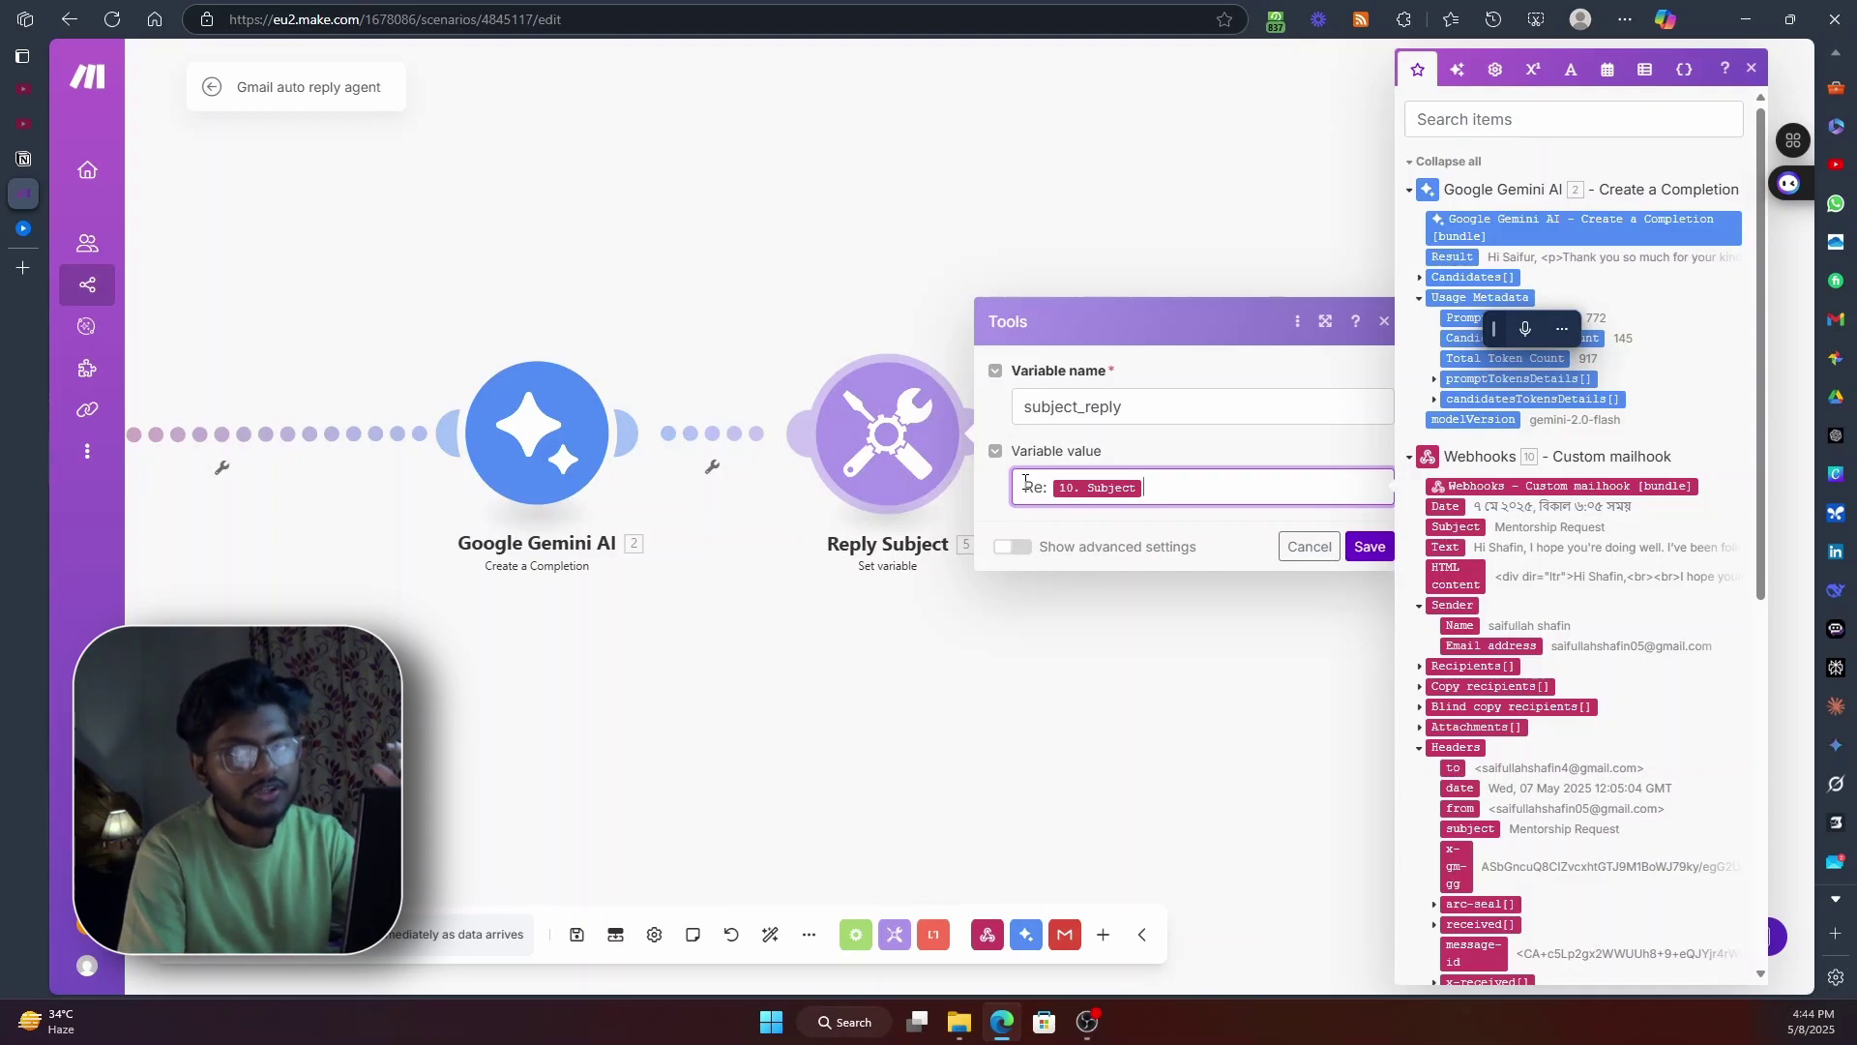
left_click(1370, 547)
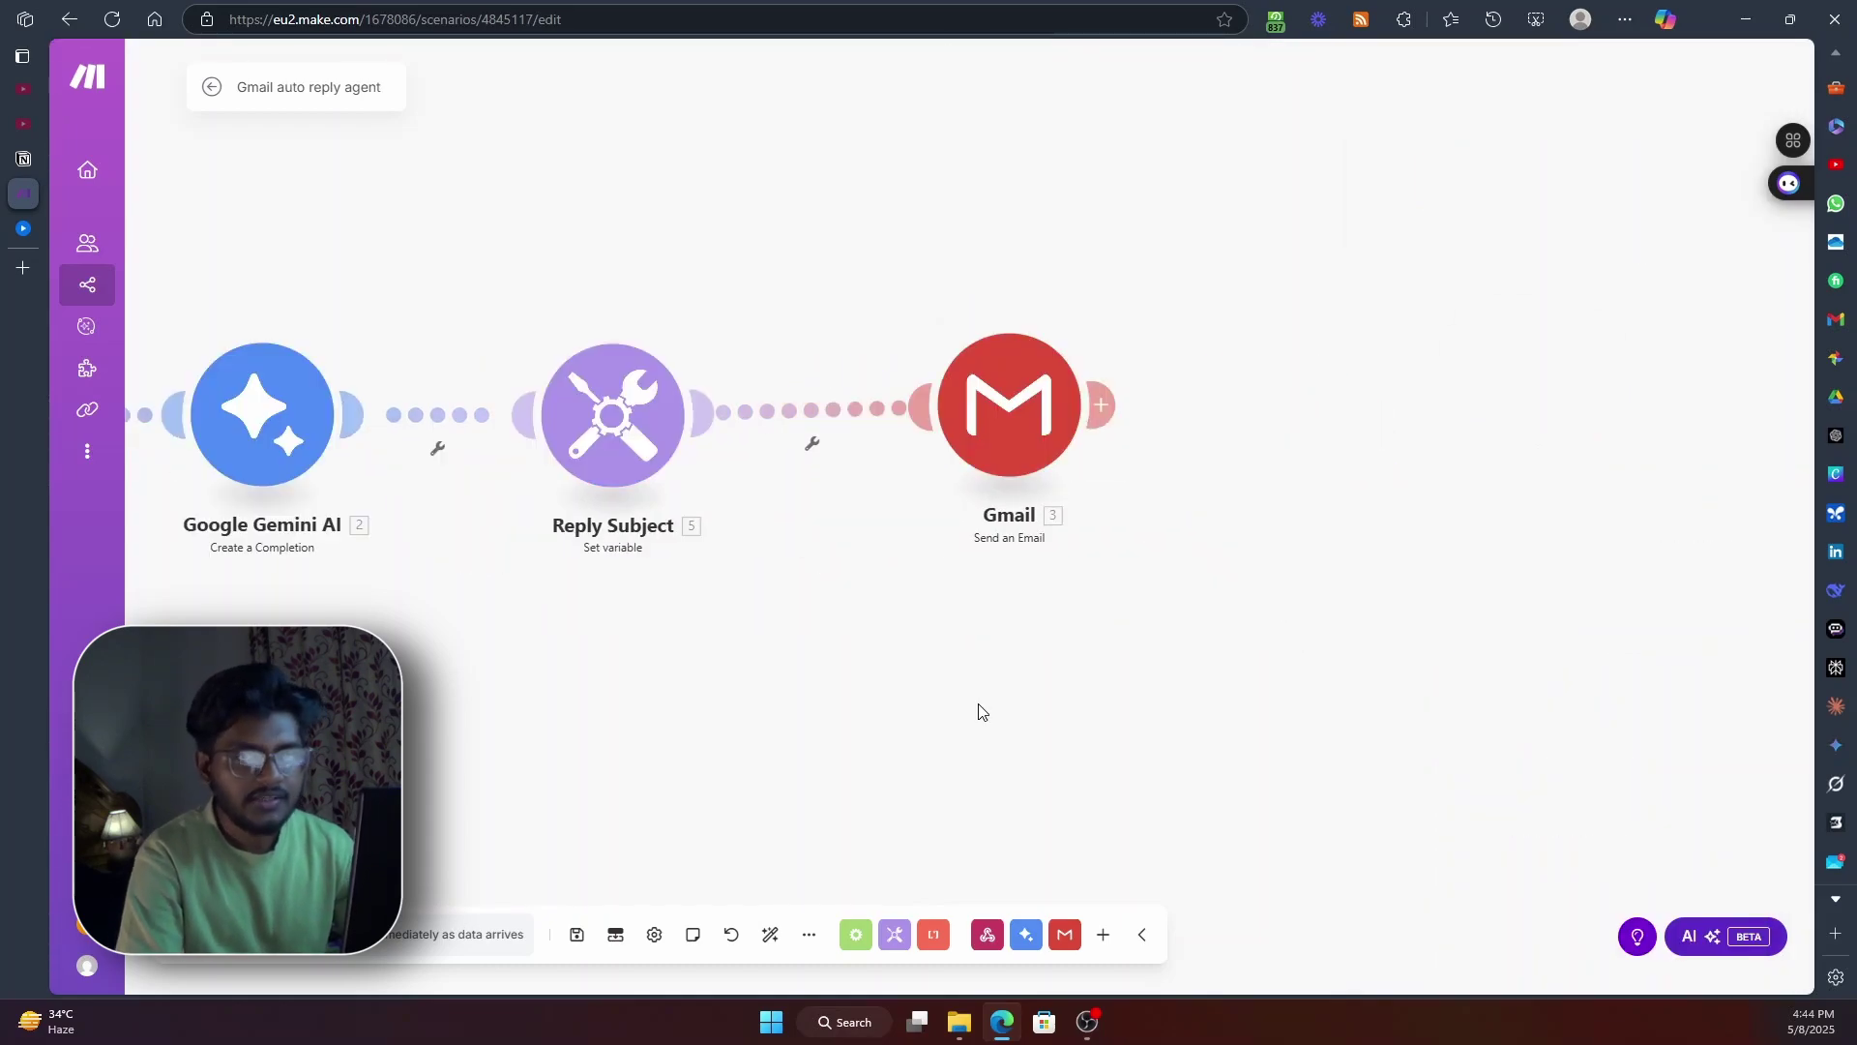
Inspect the recipient, subject and content mappings of the Gmail Send an Email module, and save the module
left_click(1009, 407)
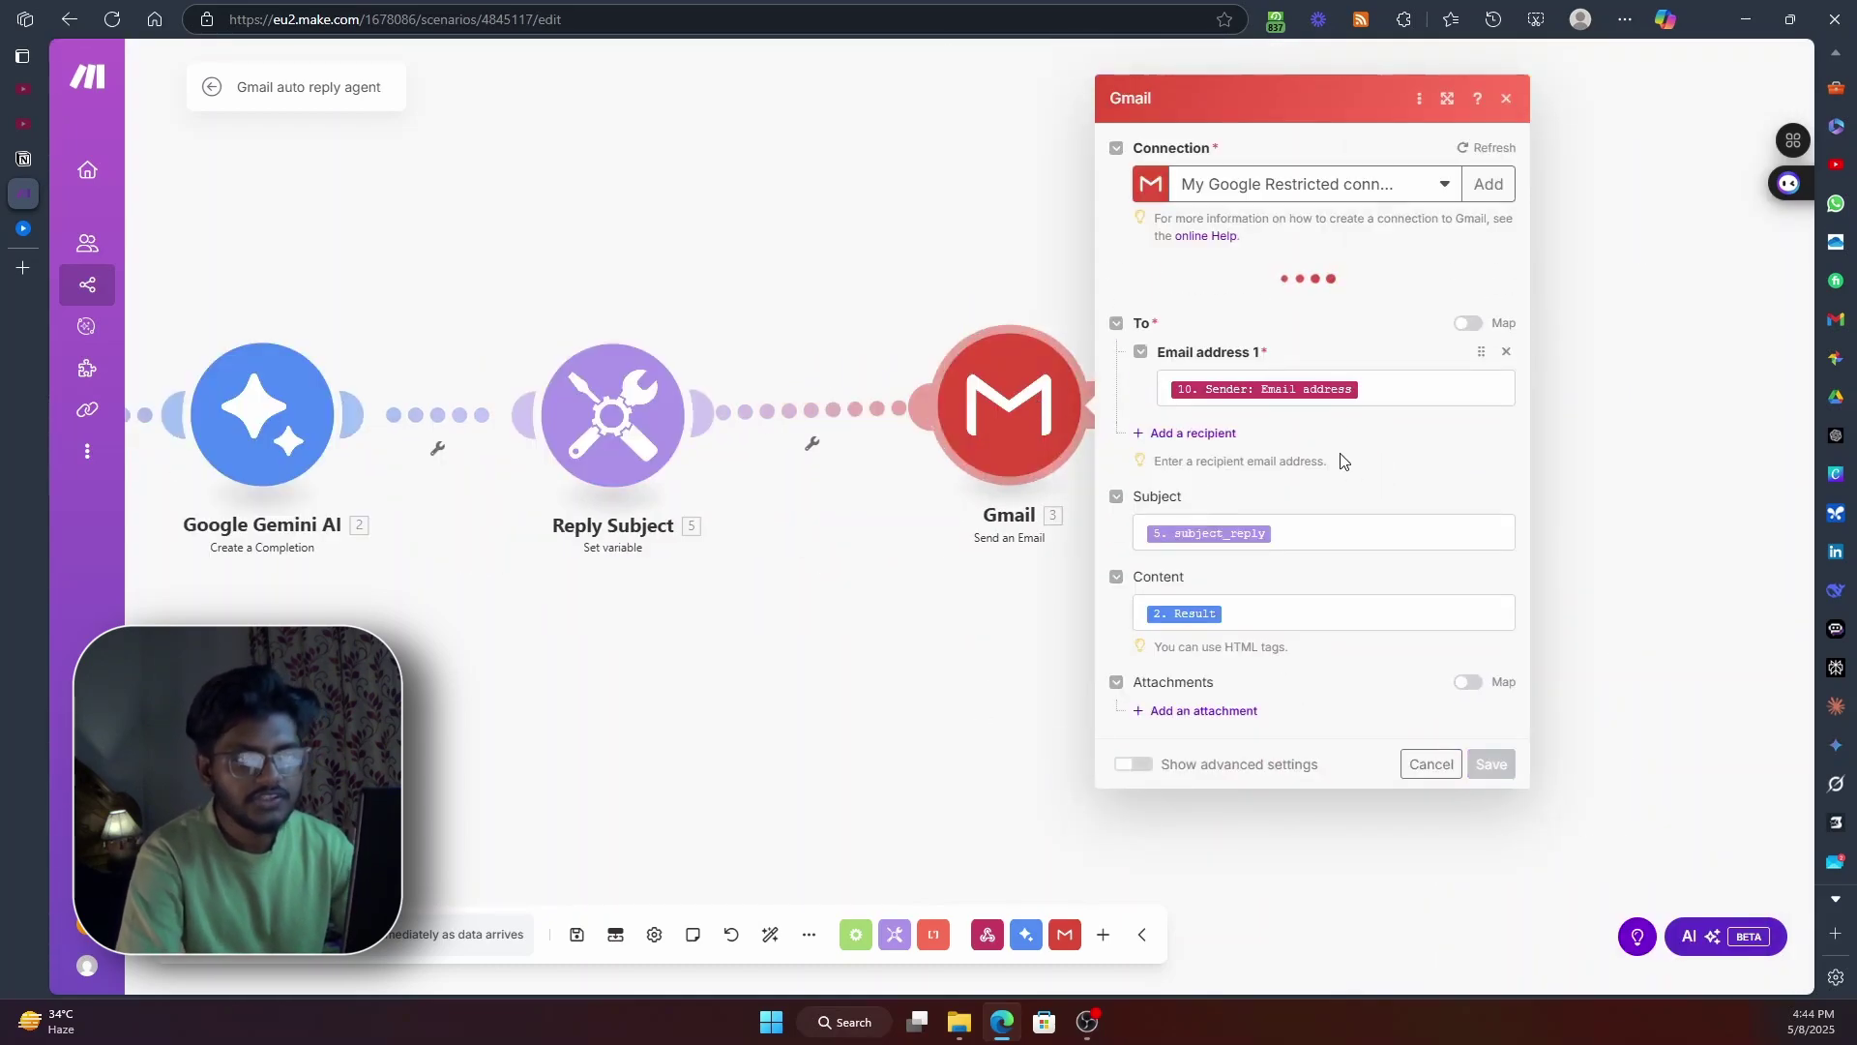
left_click(1400, 403)
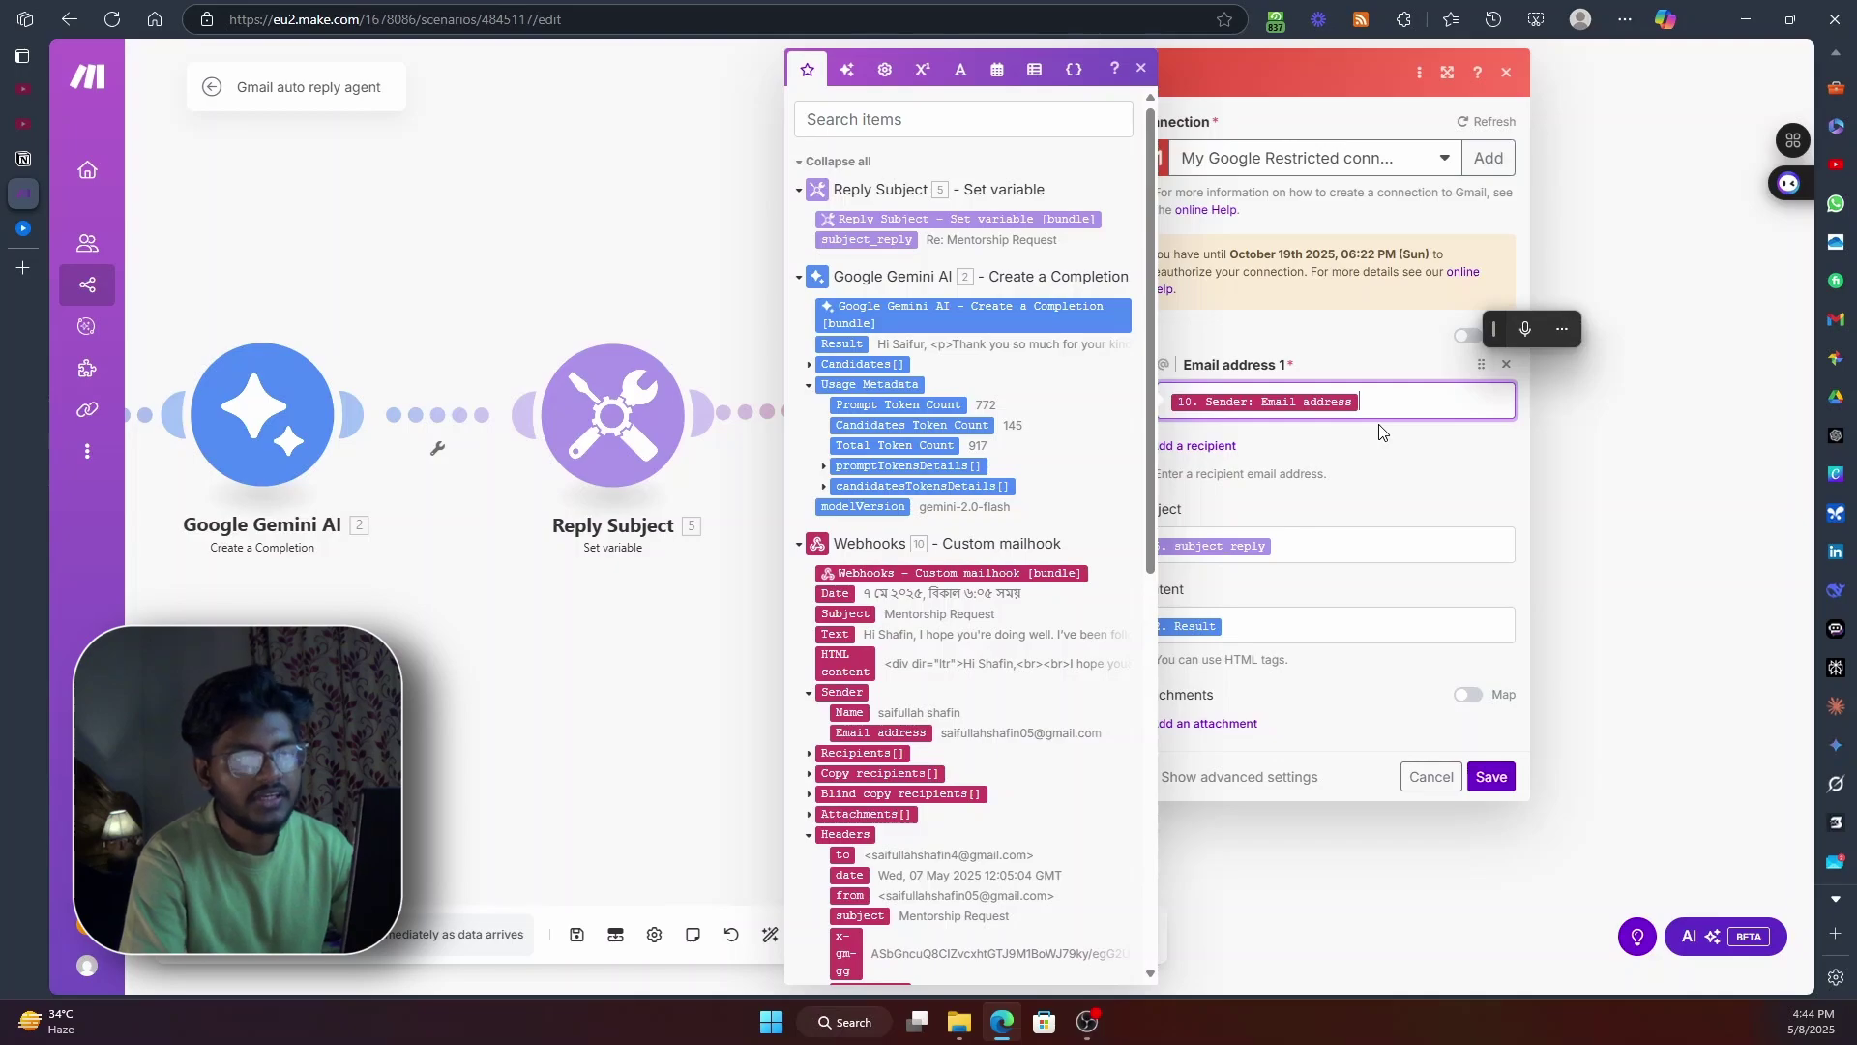
left_click(1380, 479)
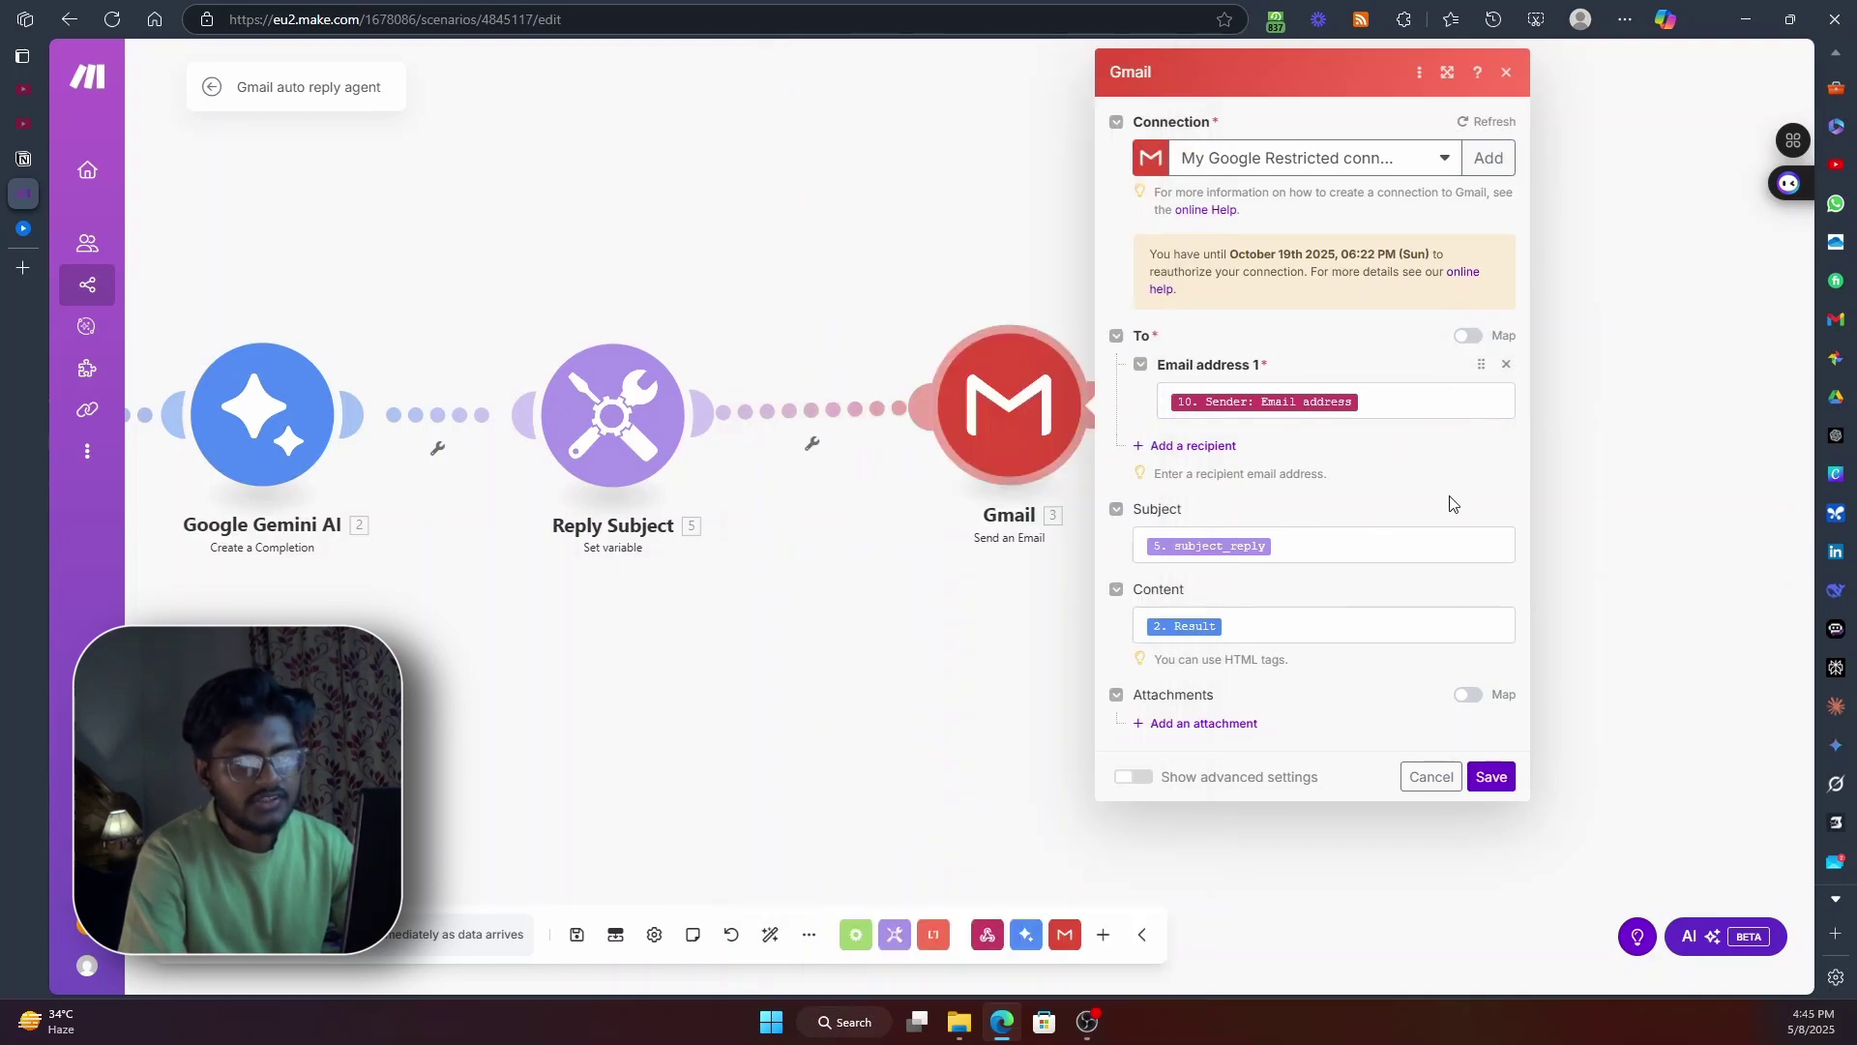
left_click(1348, 536)
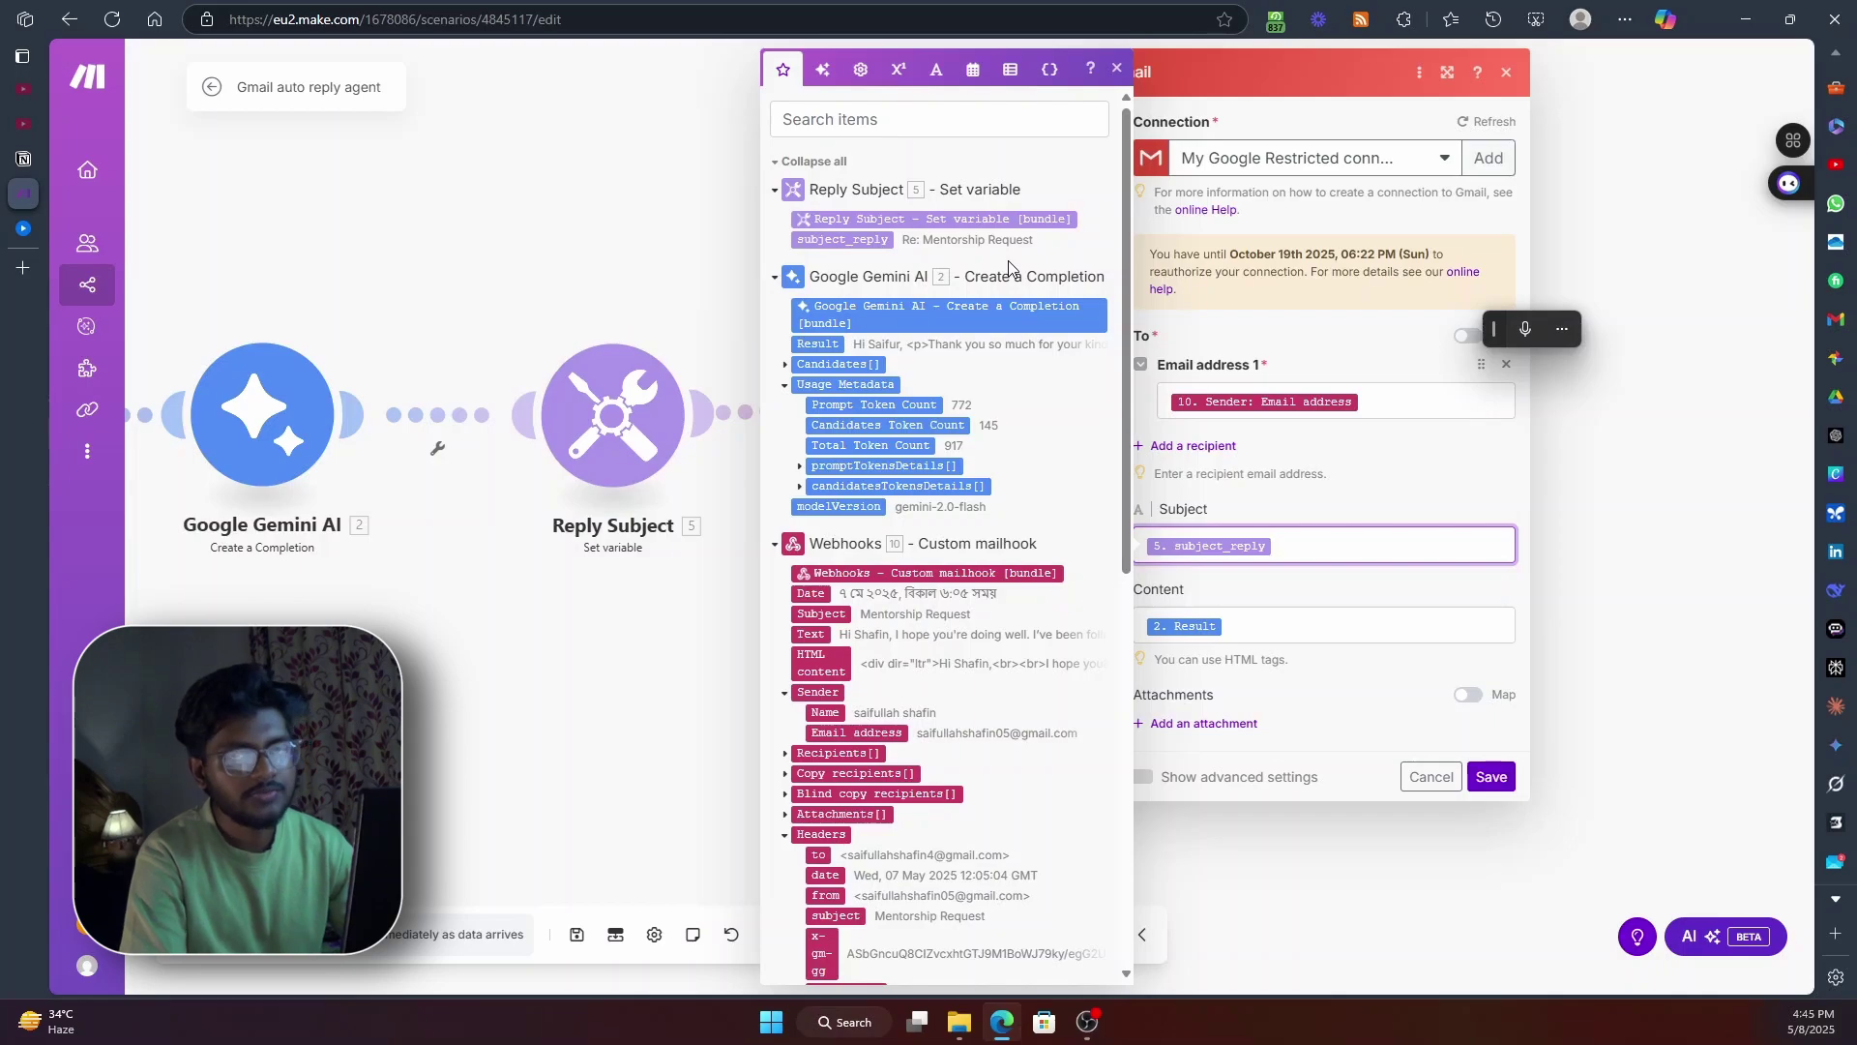
left_click(1322, 574)
left_click(1312, 545)
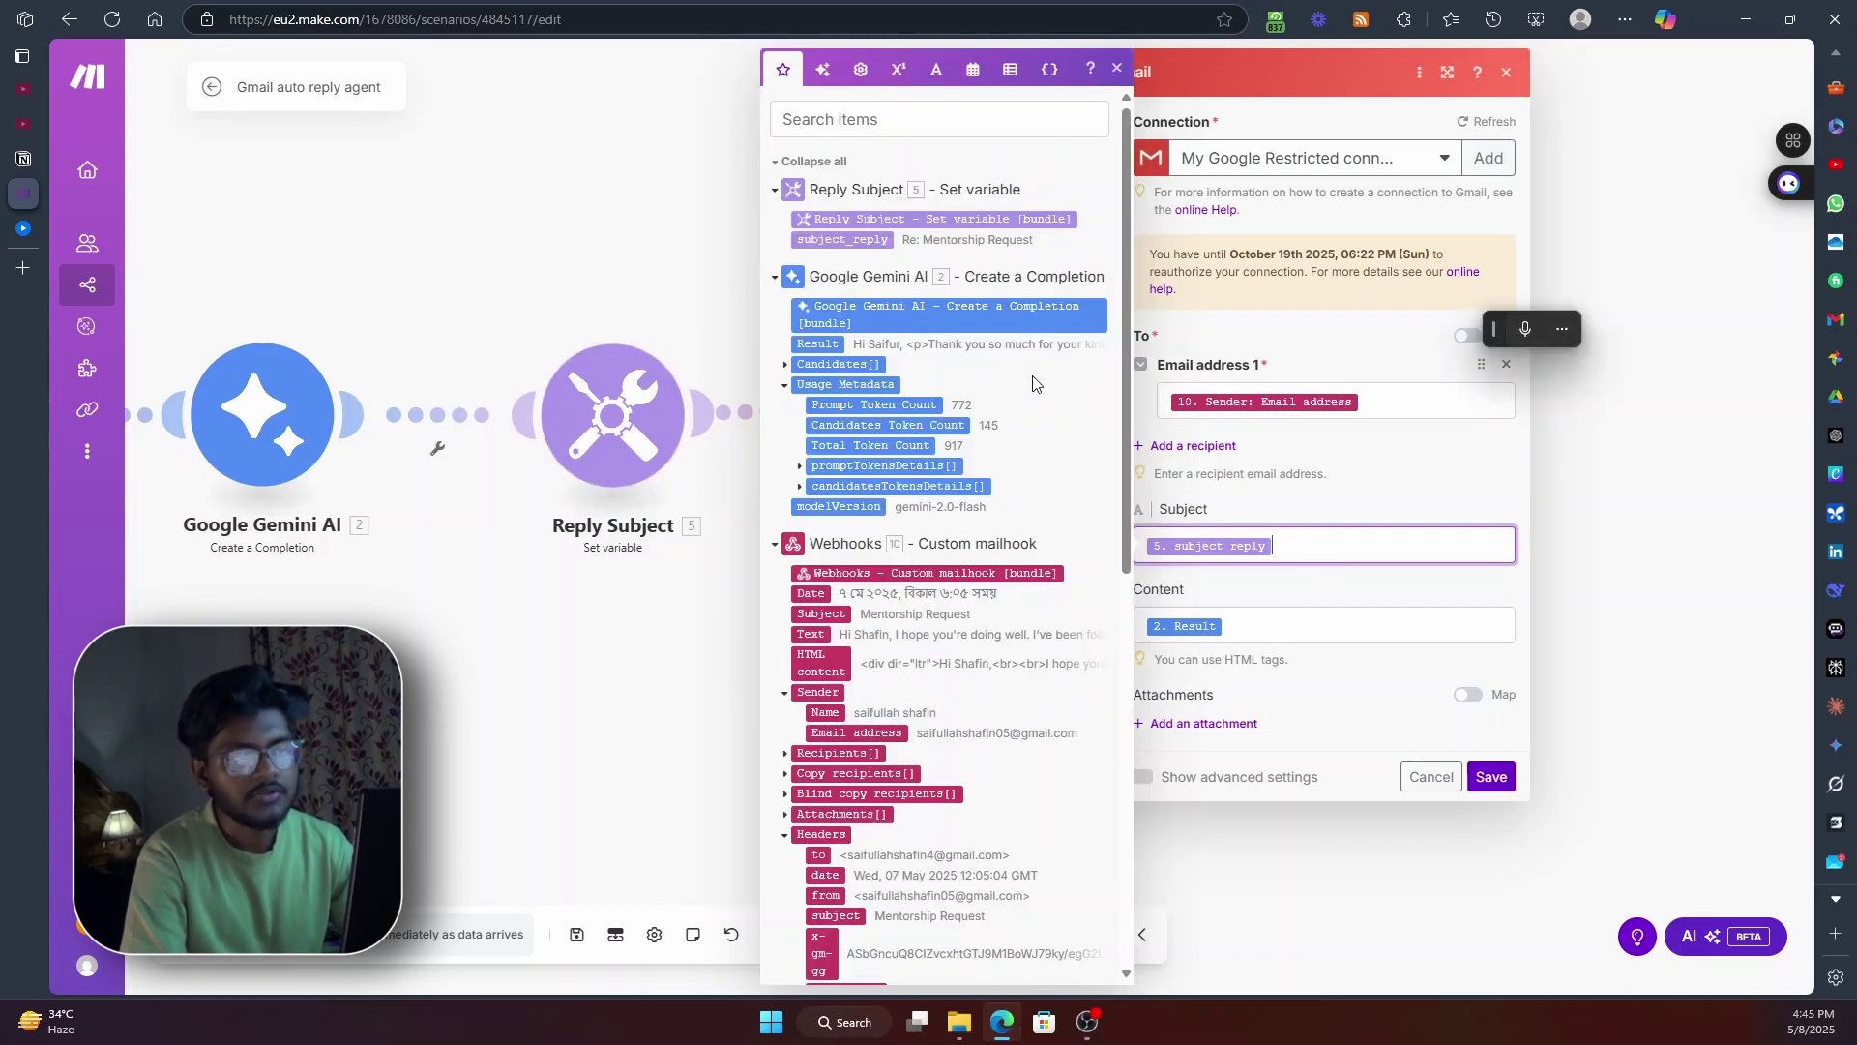
left_click(1345, 600)
left_click(1265, 624)
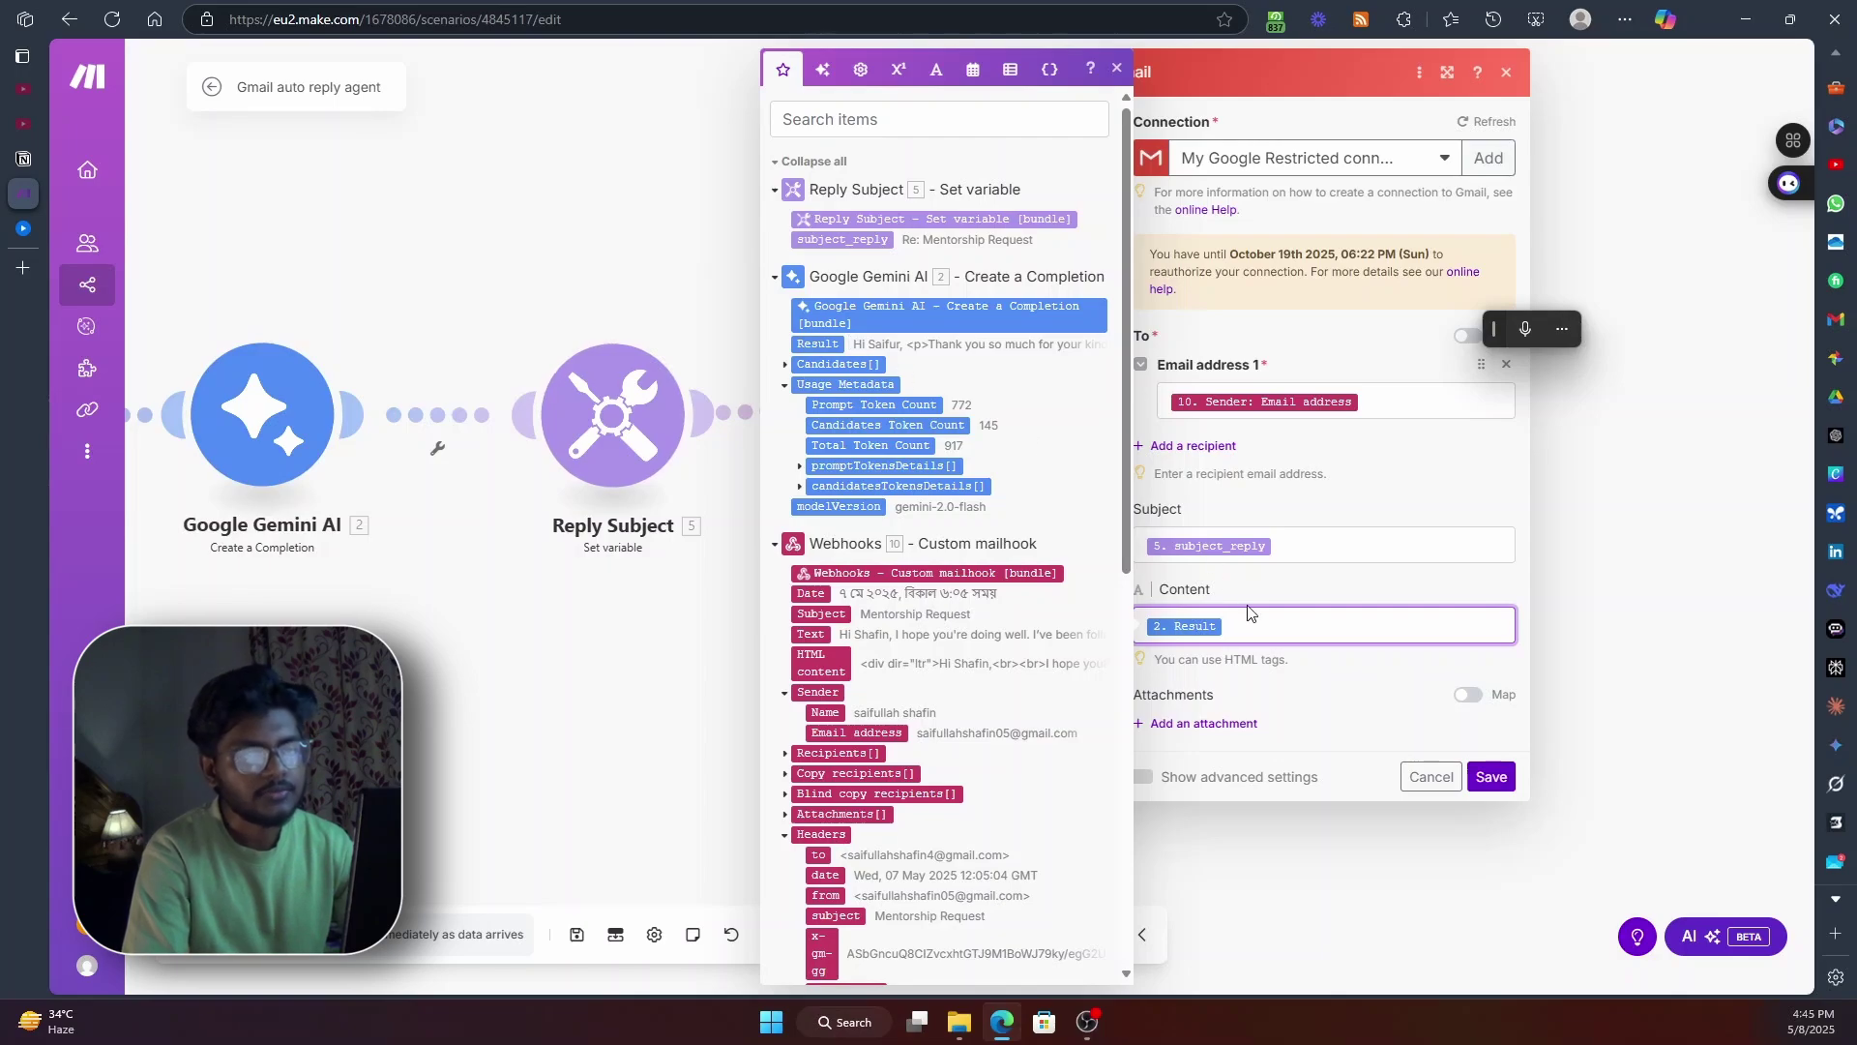
left_click(1321, 679)
left_click(1491, 777)
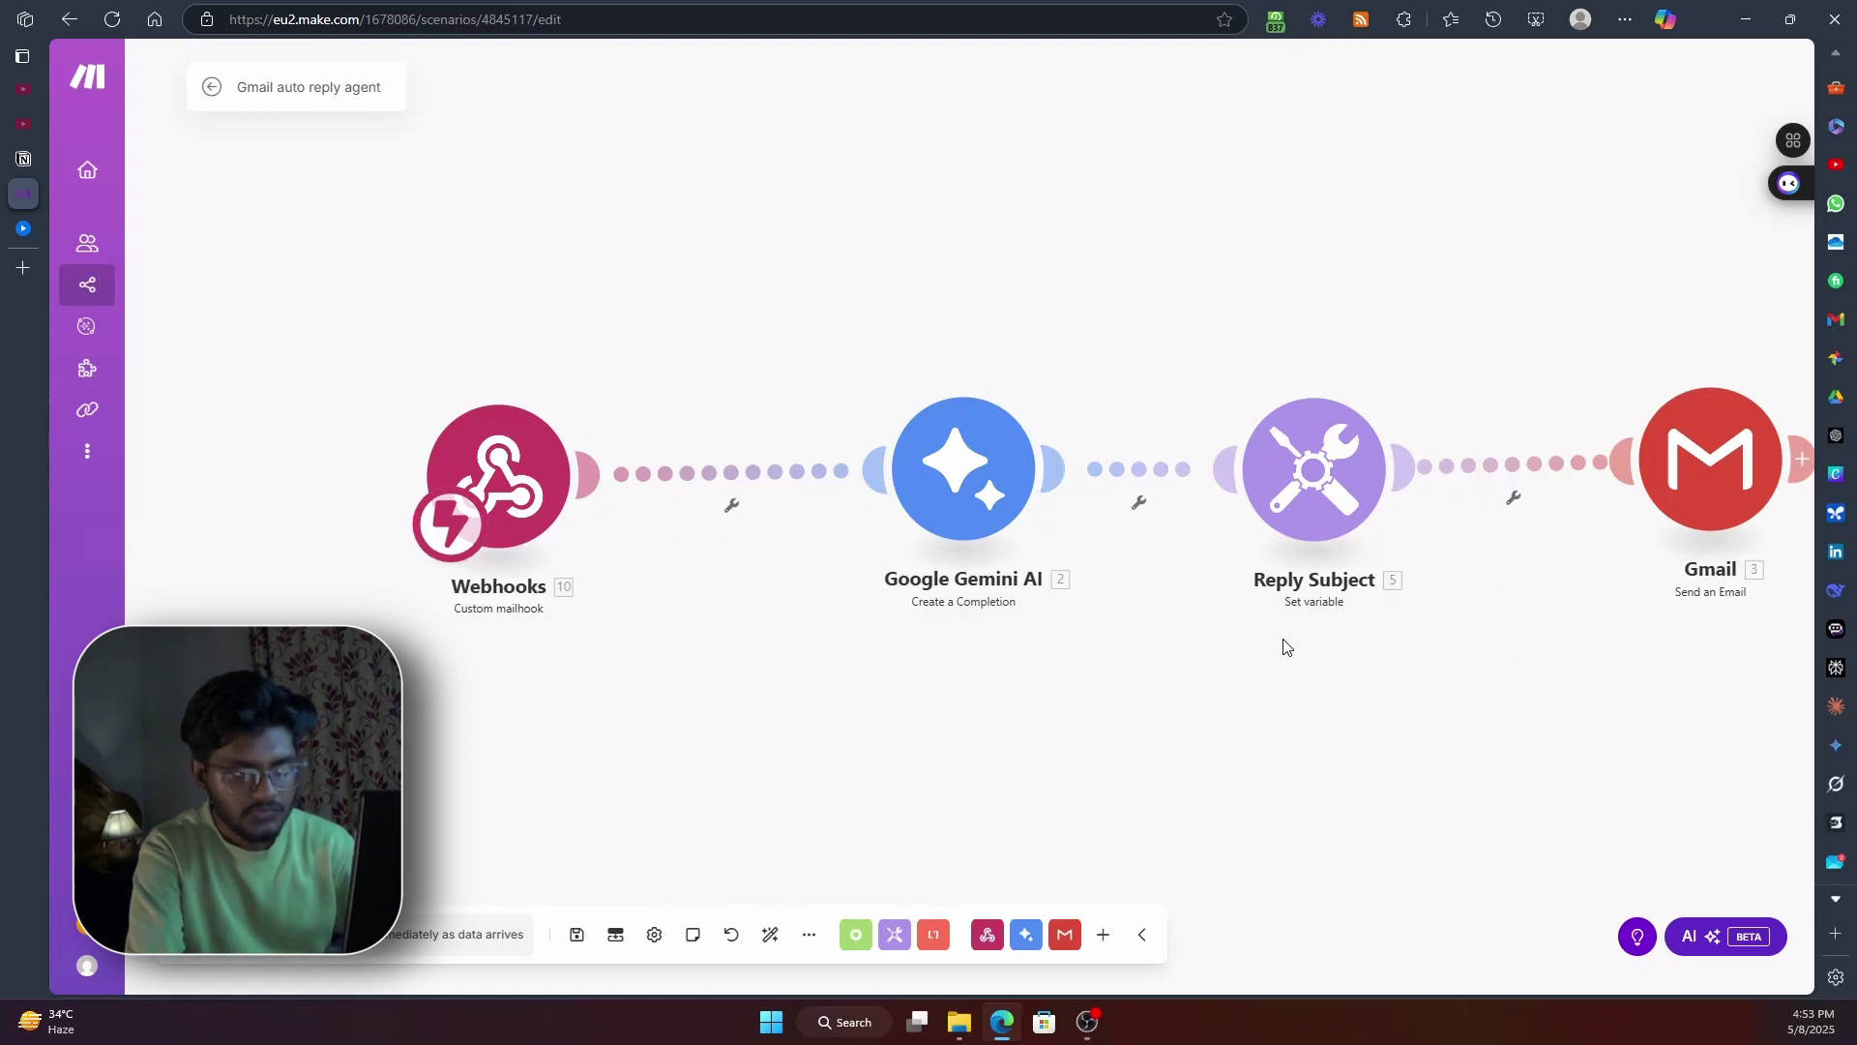
Move the Webhooks module farther from the Gemini module and add a Gmail Watch Emails module to the scenario
left_click_drag(521, 511, 380, 499)
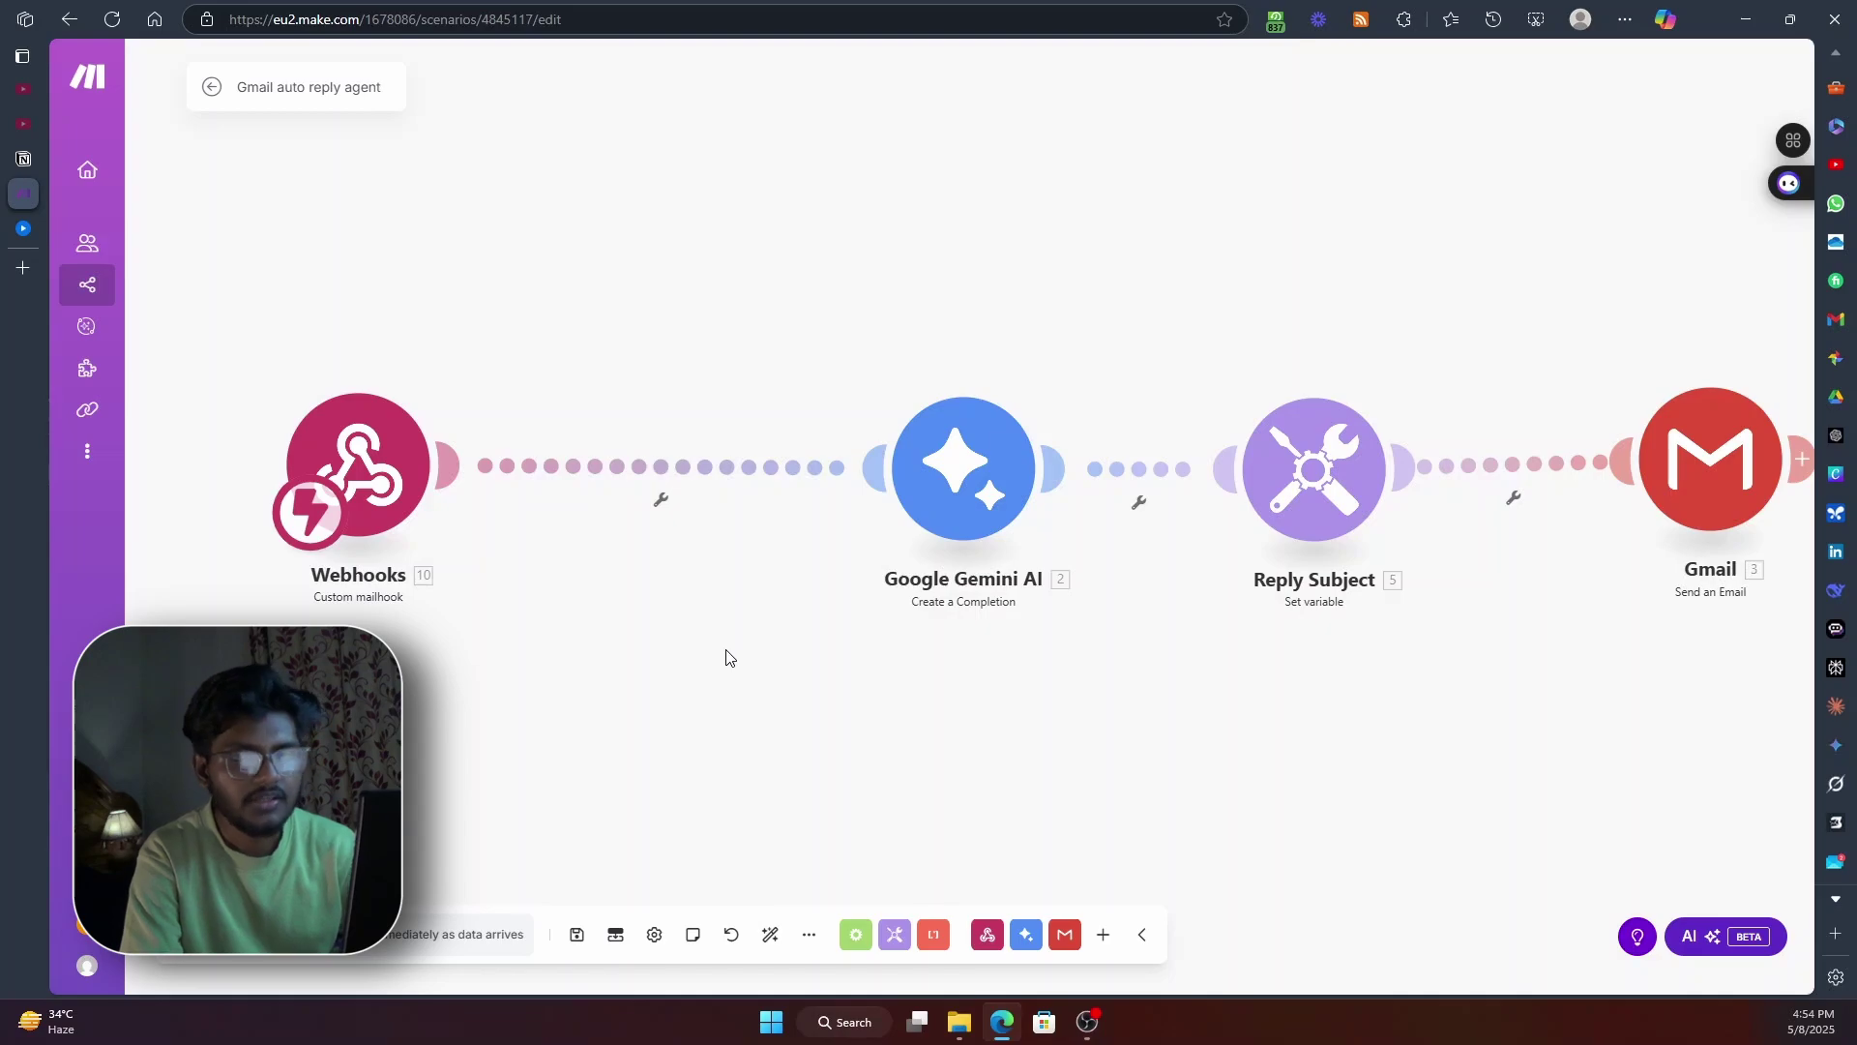
left_click(1102, 945)
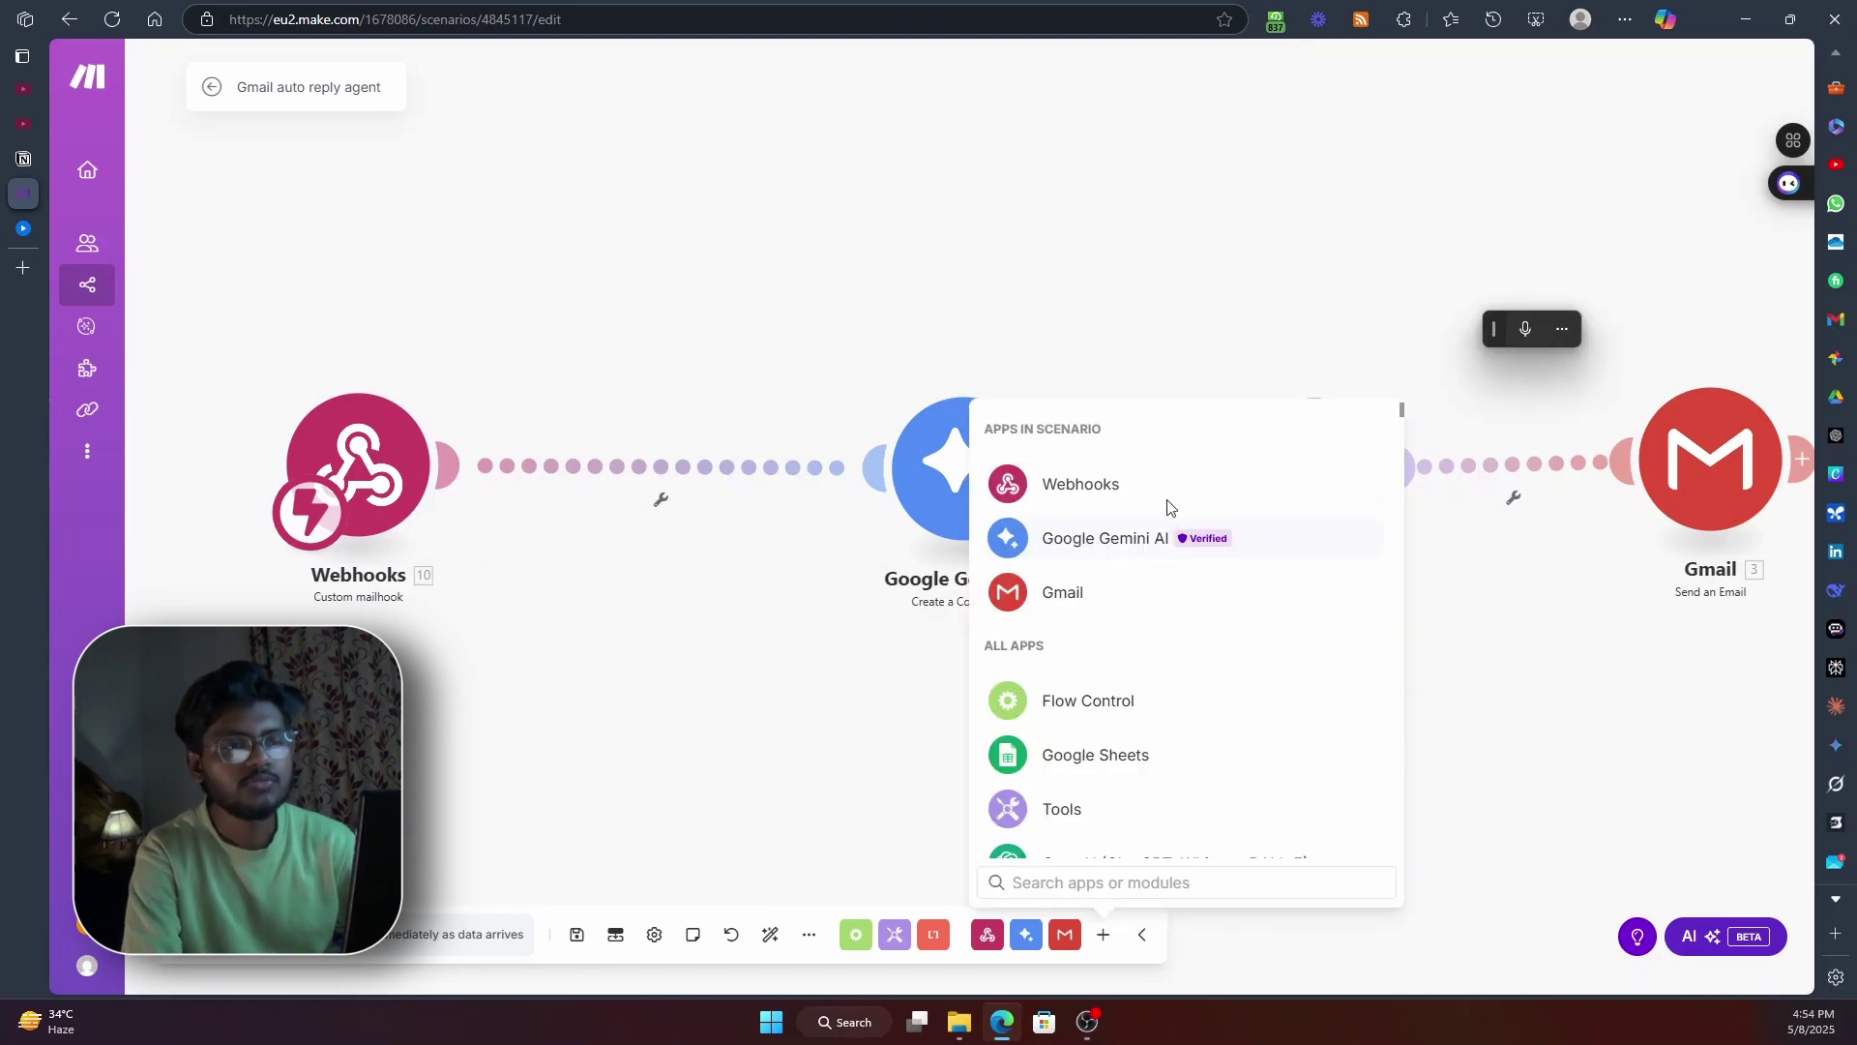
left_click(1199, 592)
left_click(1072, 607)
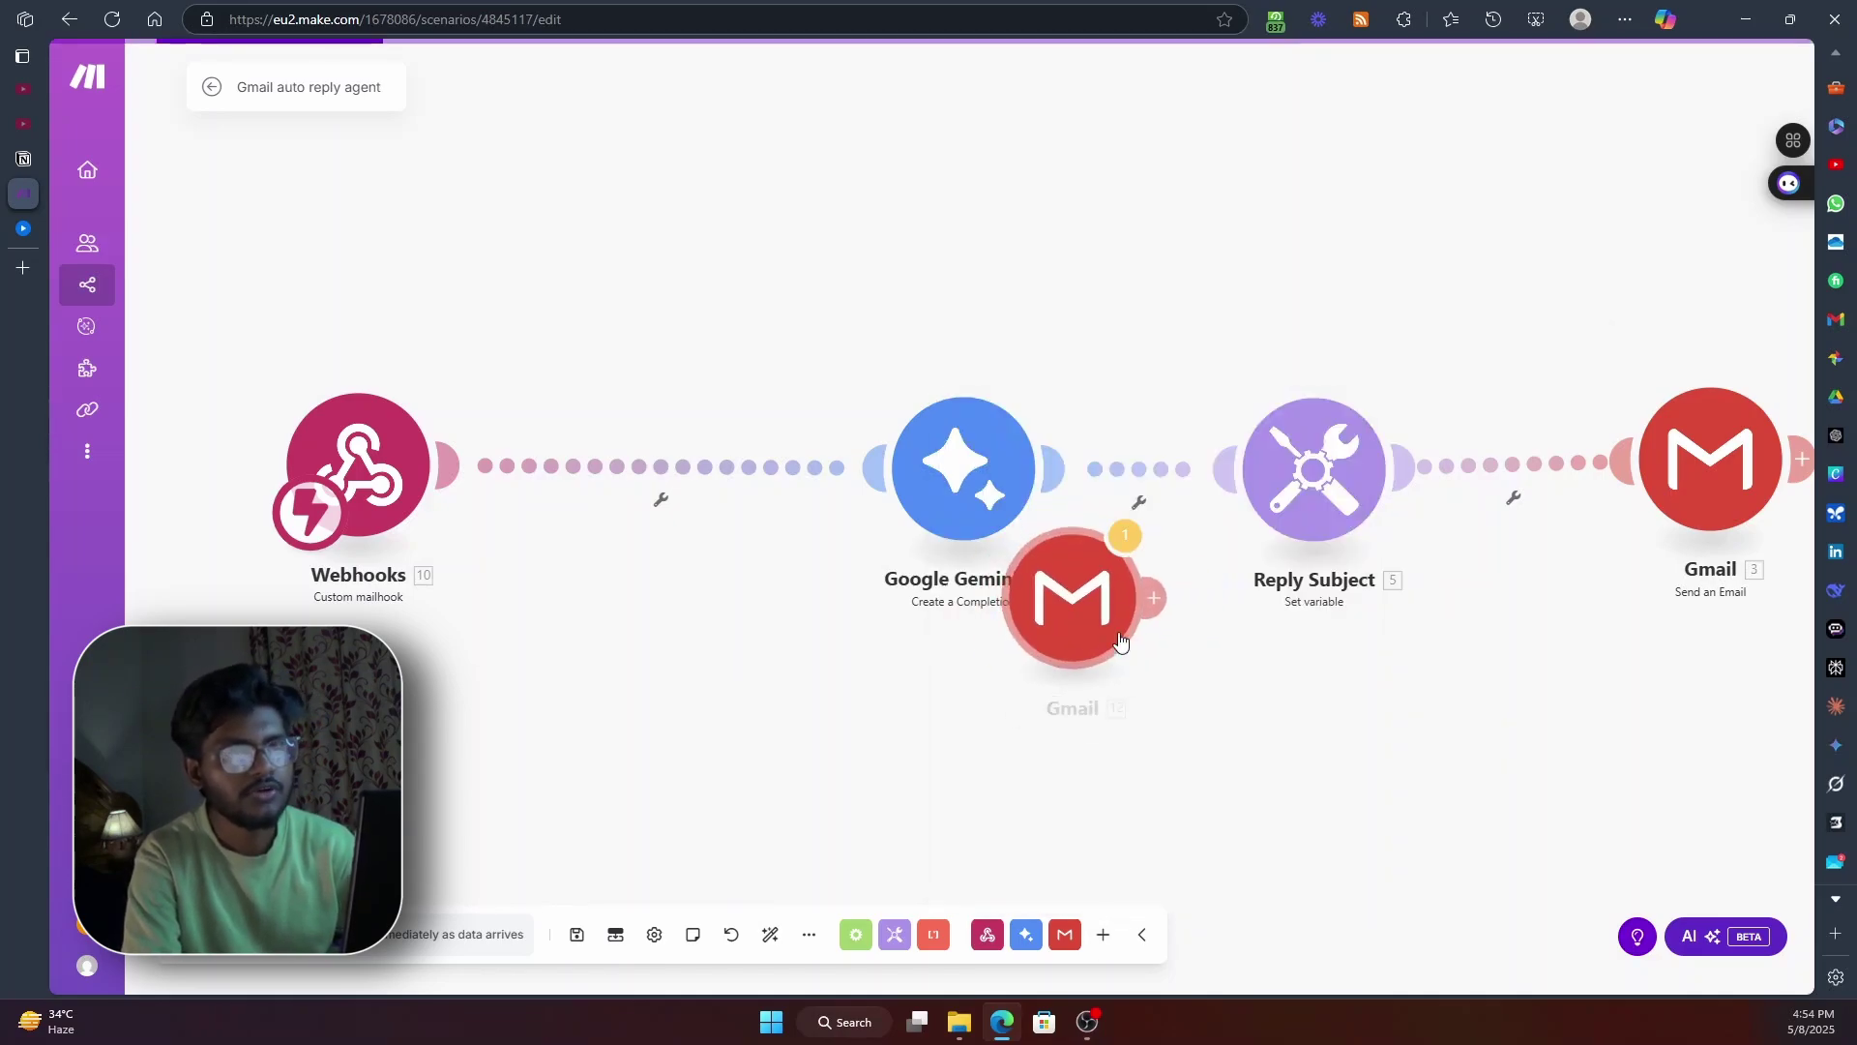
Unlink Webhooks from Google Gemini AI and connect the Gmail Watch Emails module in front of Gemini instead
left_click(664, 504)
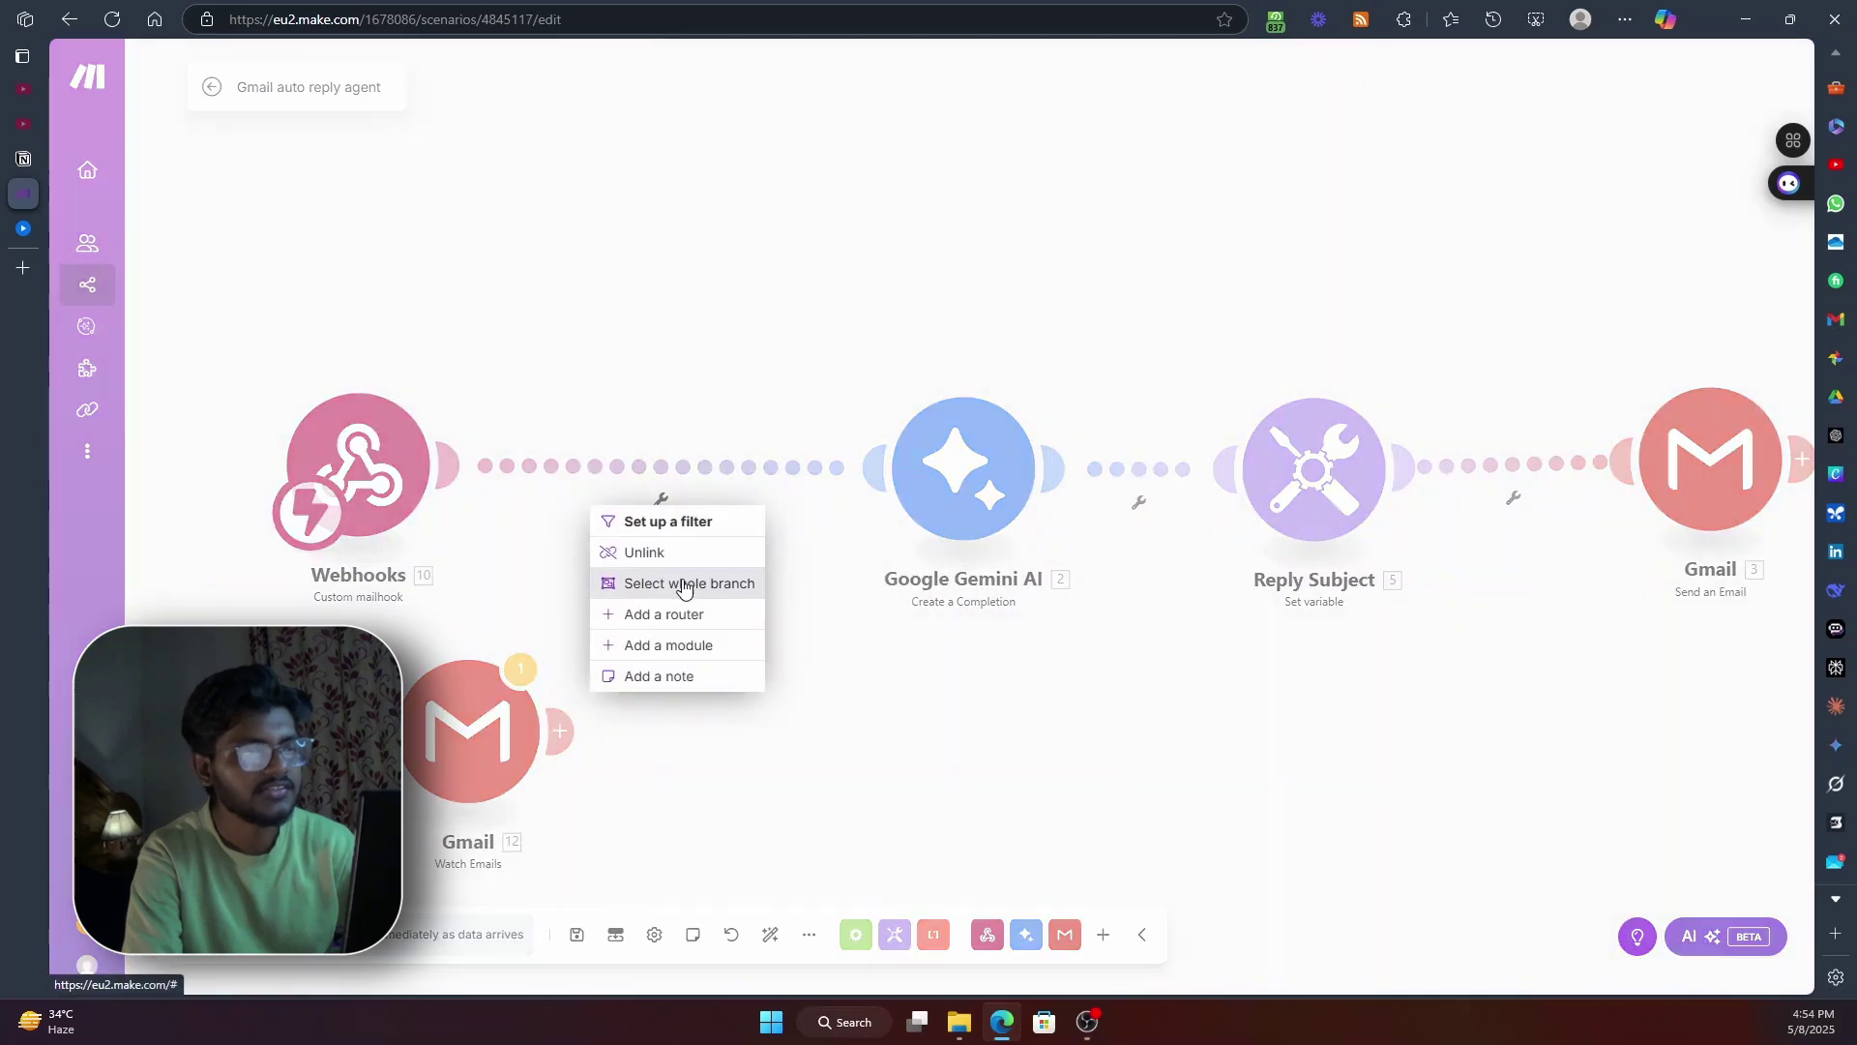
left_click(658, 553)
left_click_drag(501, 738, 876, 469)
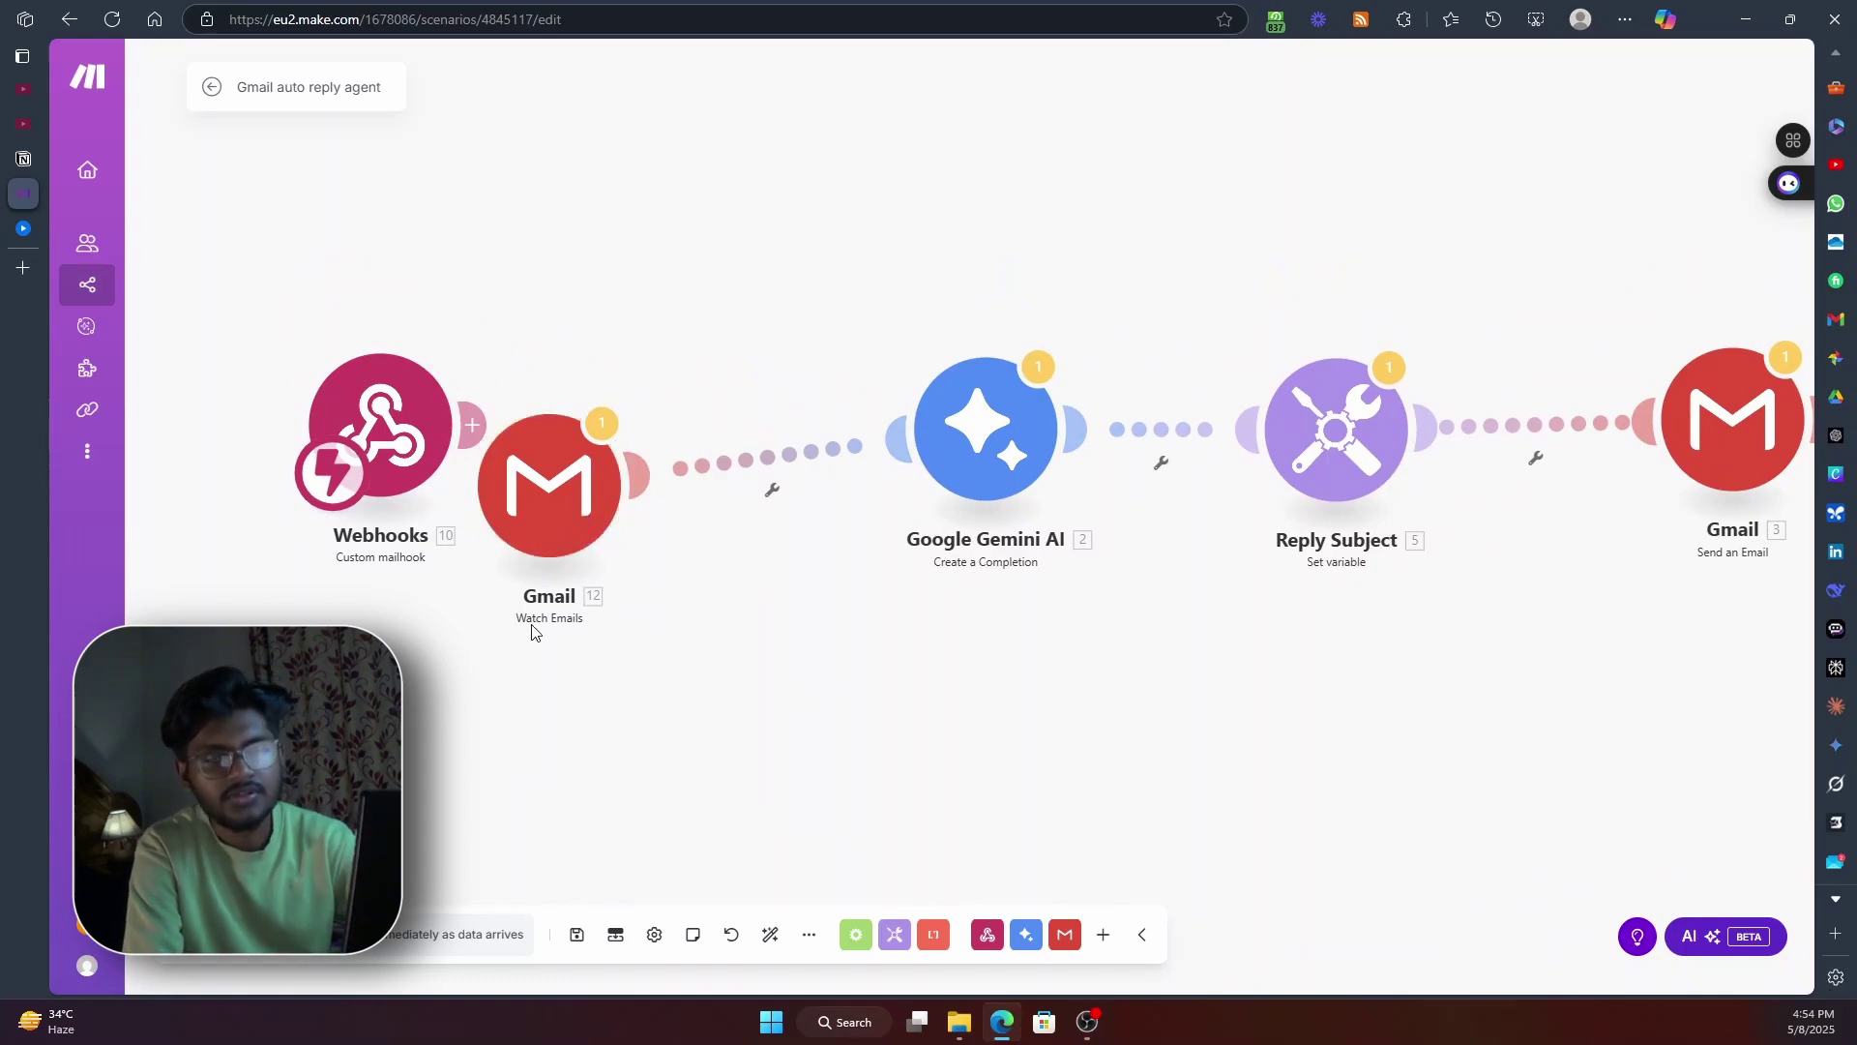
Open the Gmail Watch Emails module's settings and examine the choices for criteria and filter type
left_click(549, 520)
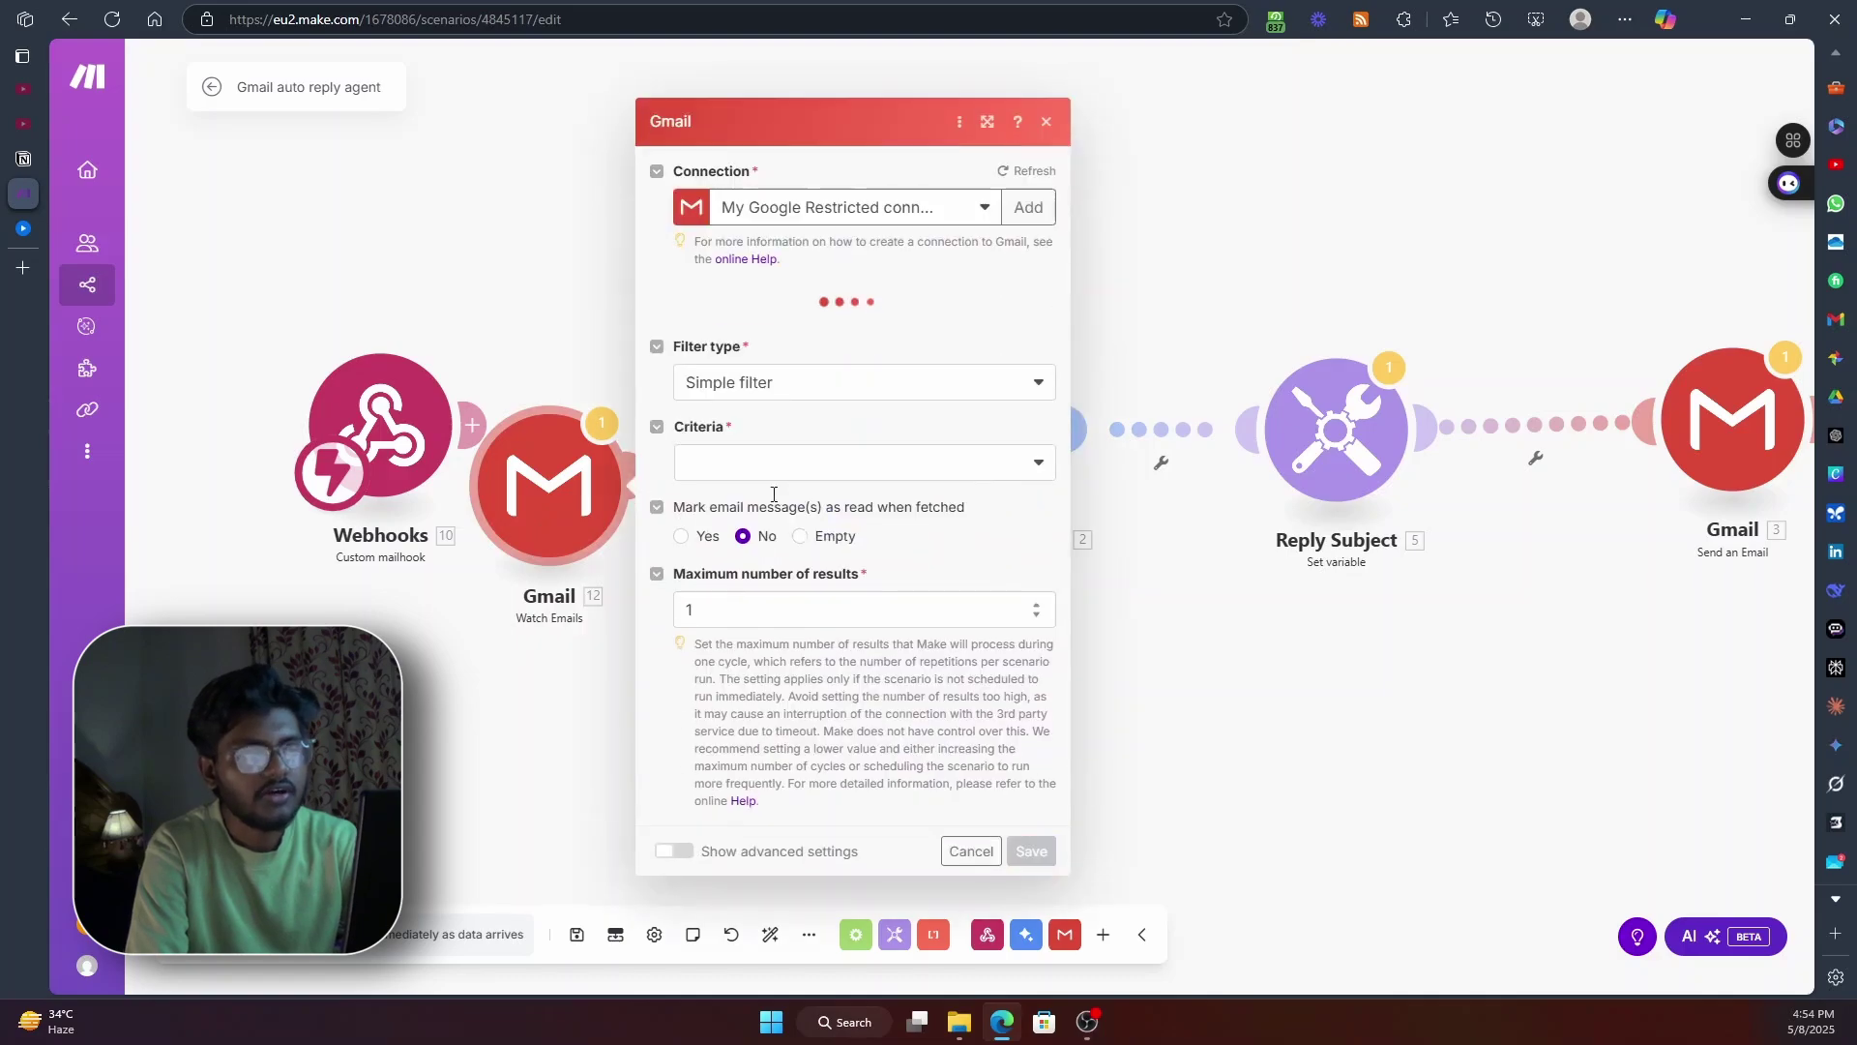
left_click(813, 462)
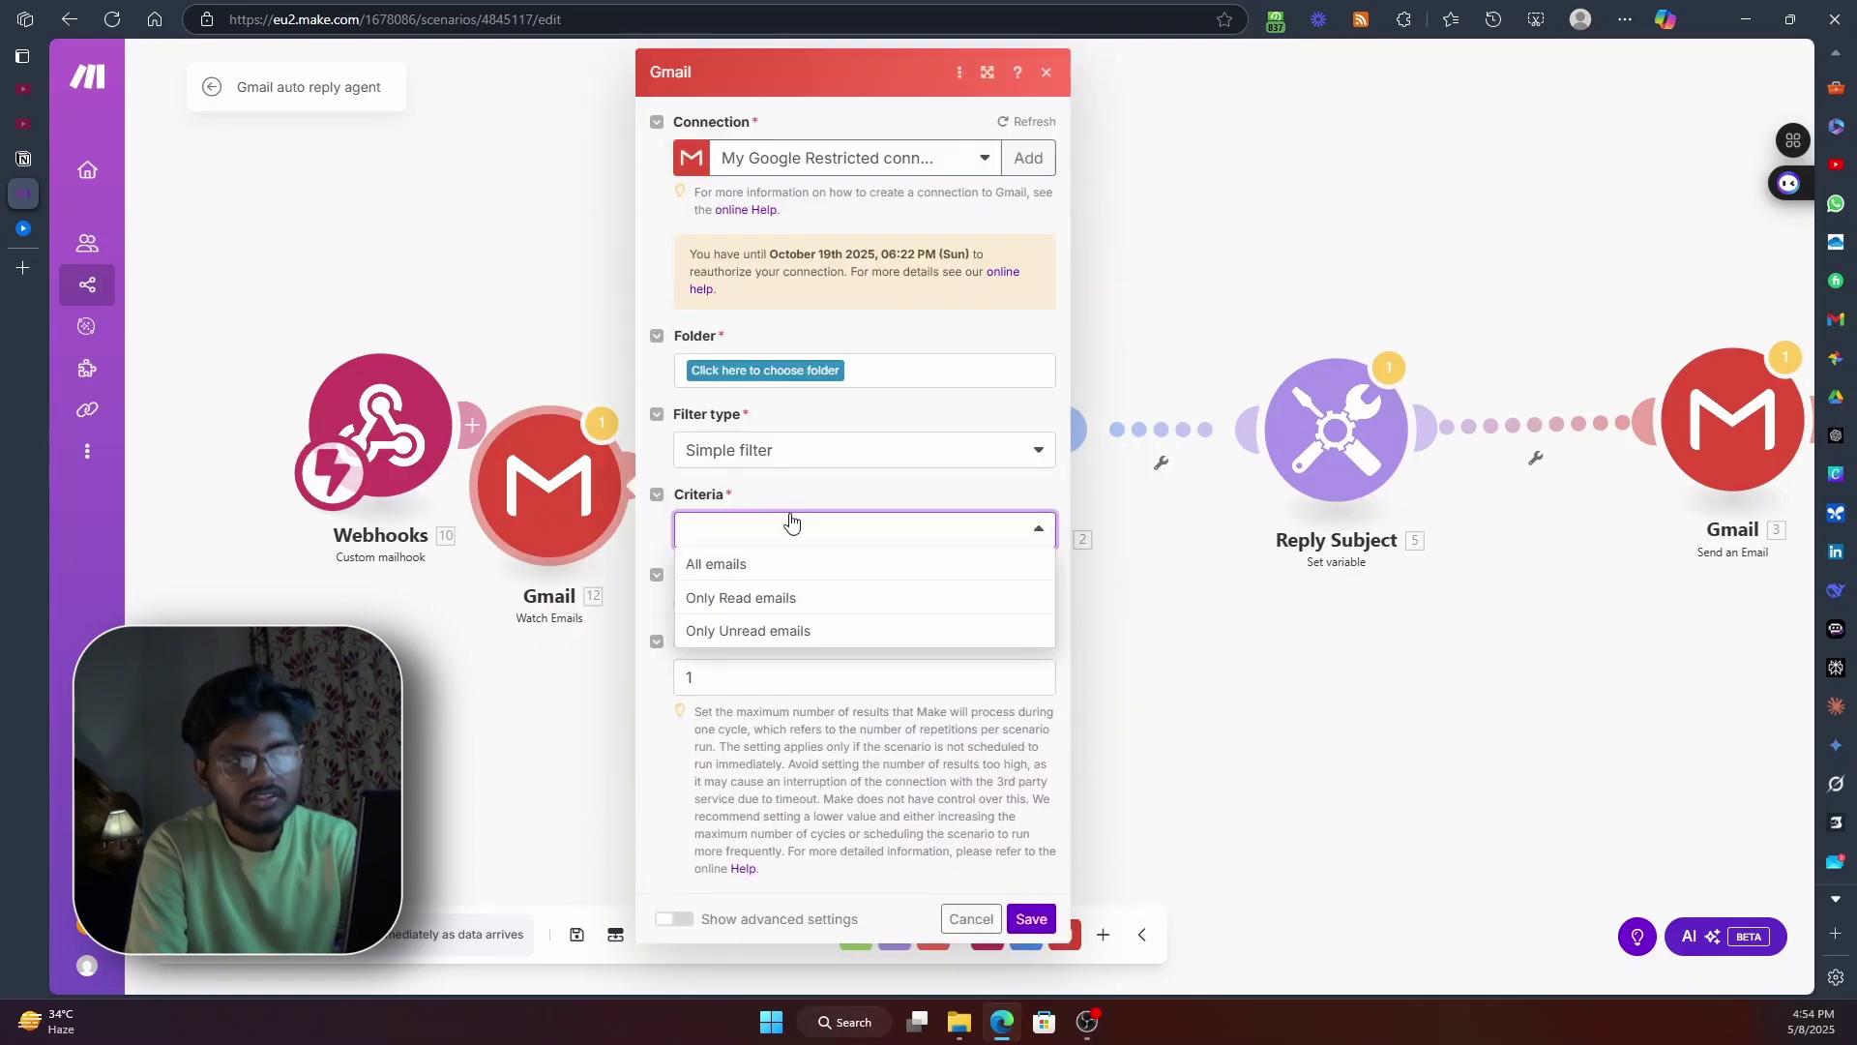
left_click(835, 489)
left_click(827, 450)
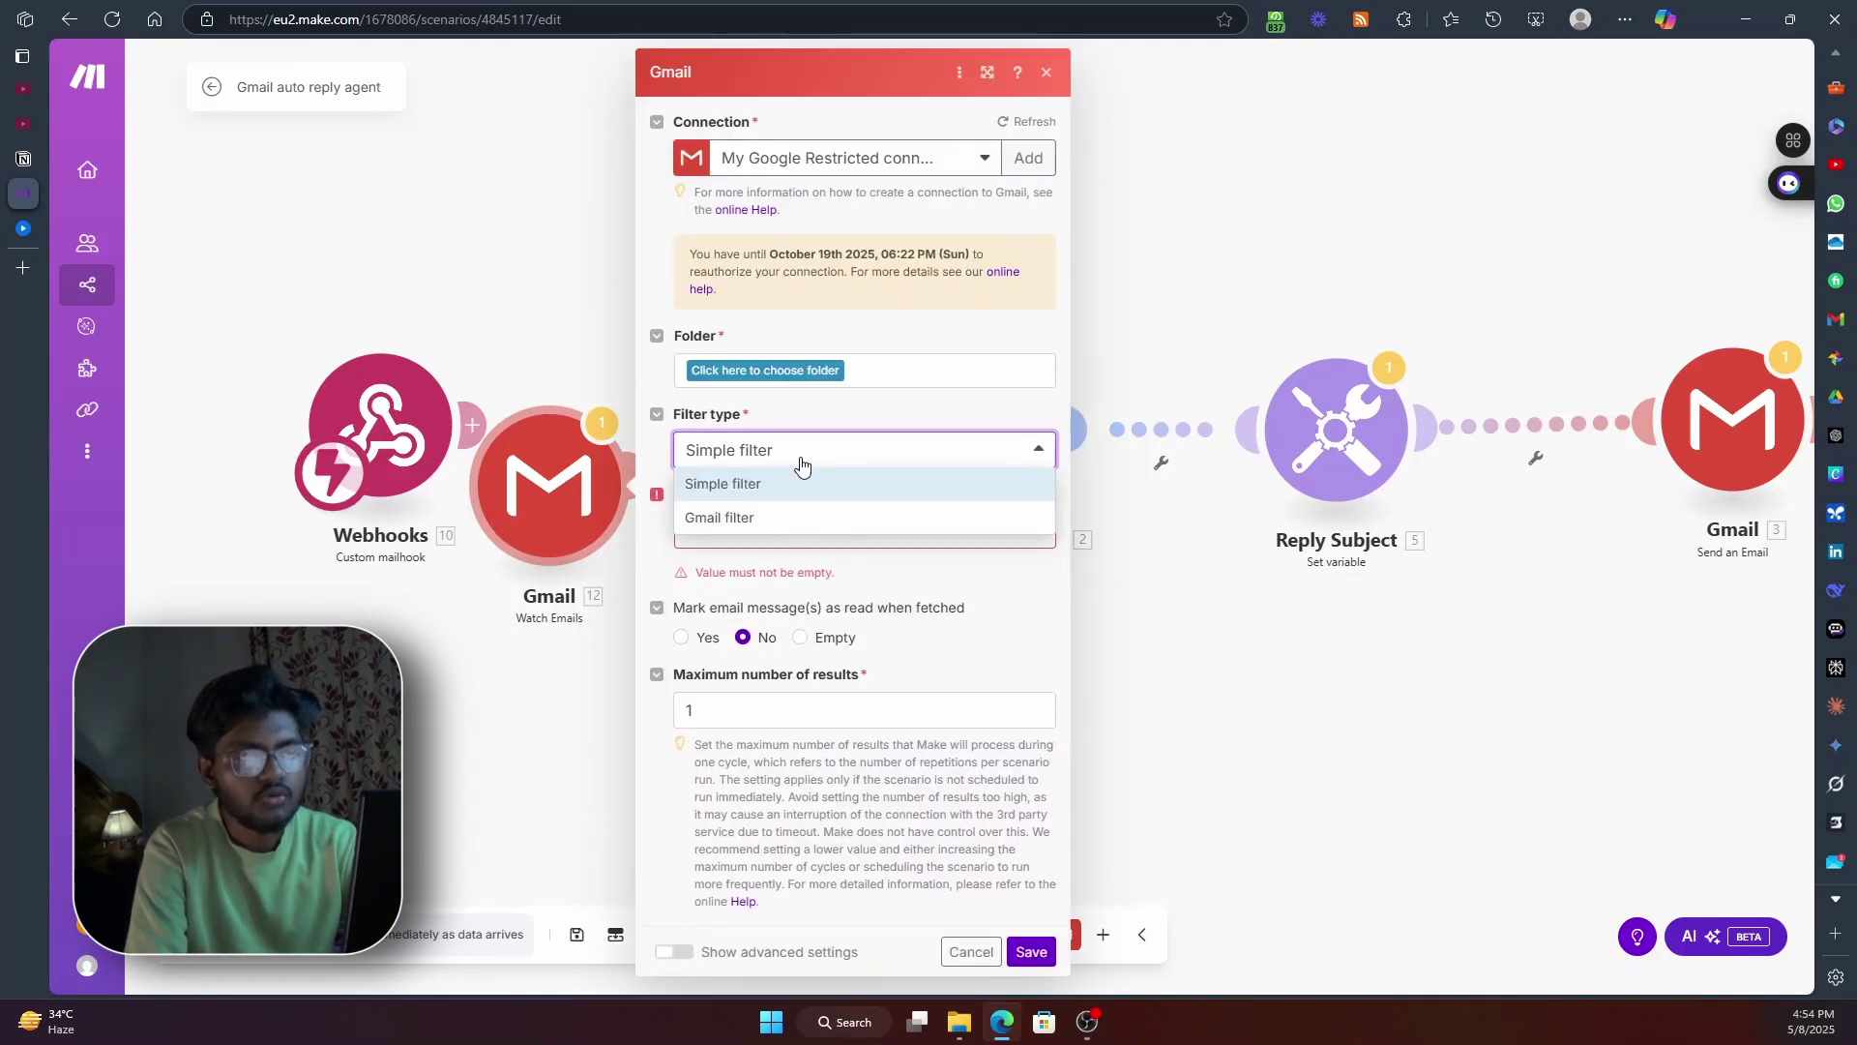
left_click(809, 462)
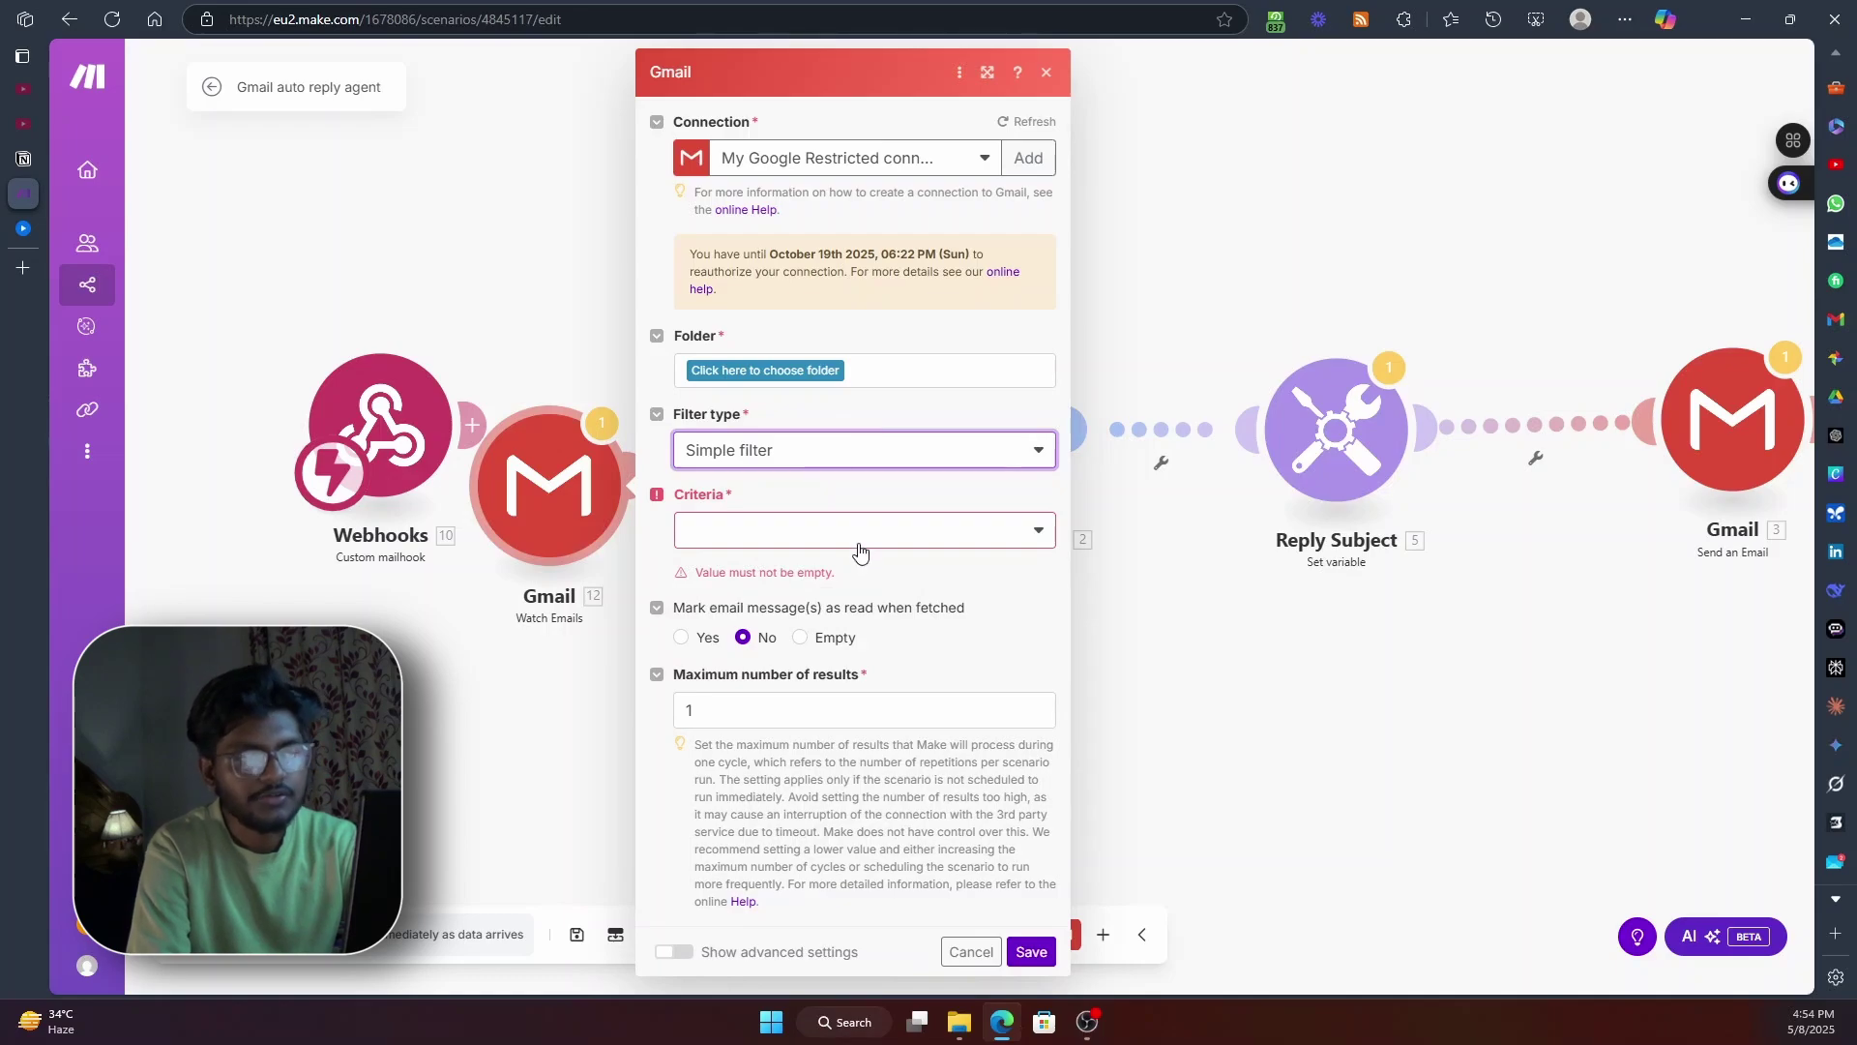
Choose Clients as the folder the Gmail Watch Emails module monitors
left_click(789, 377)
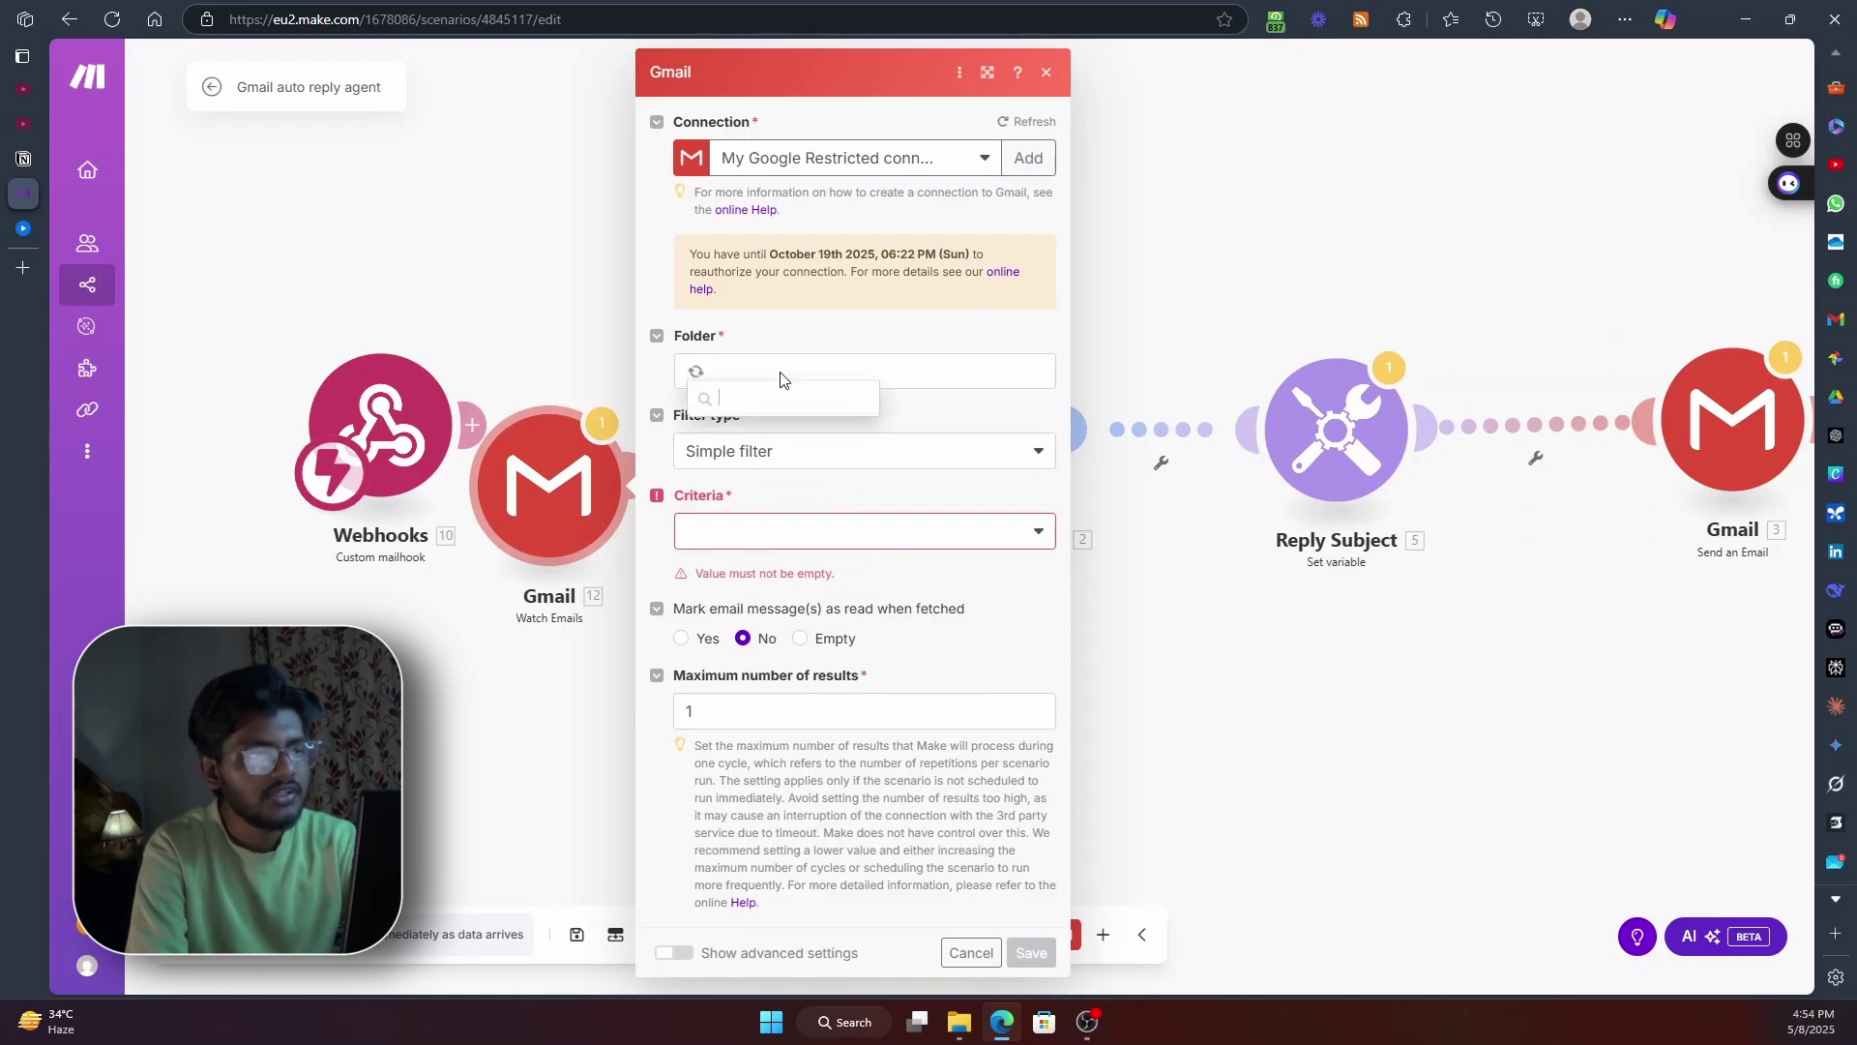
left_click(931, 401)
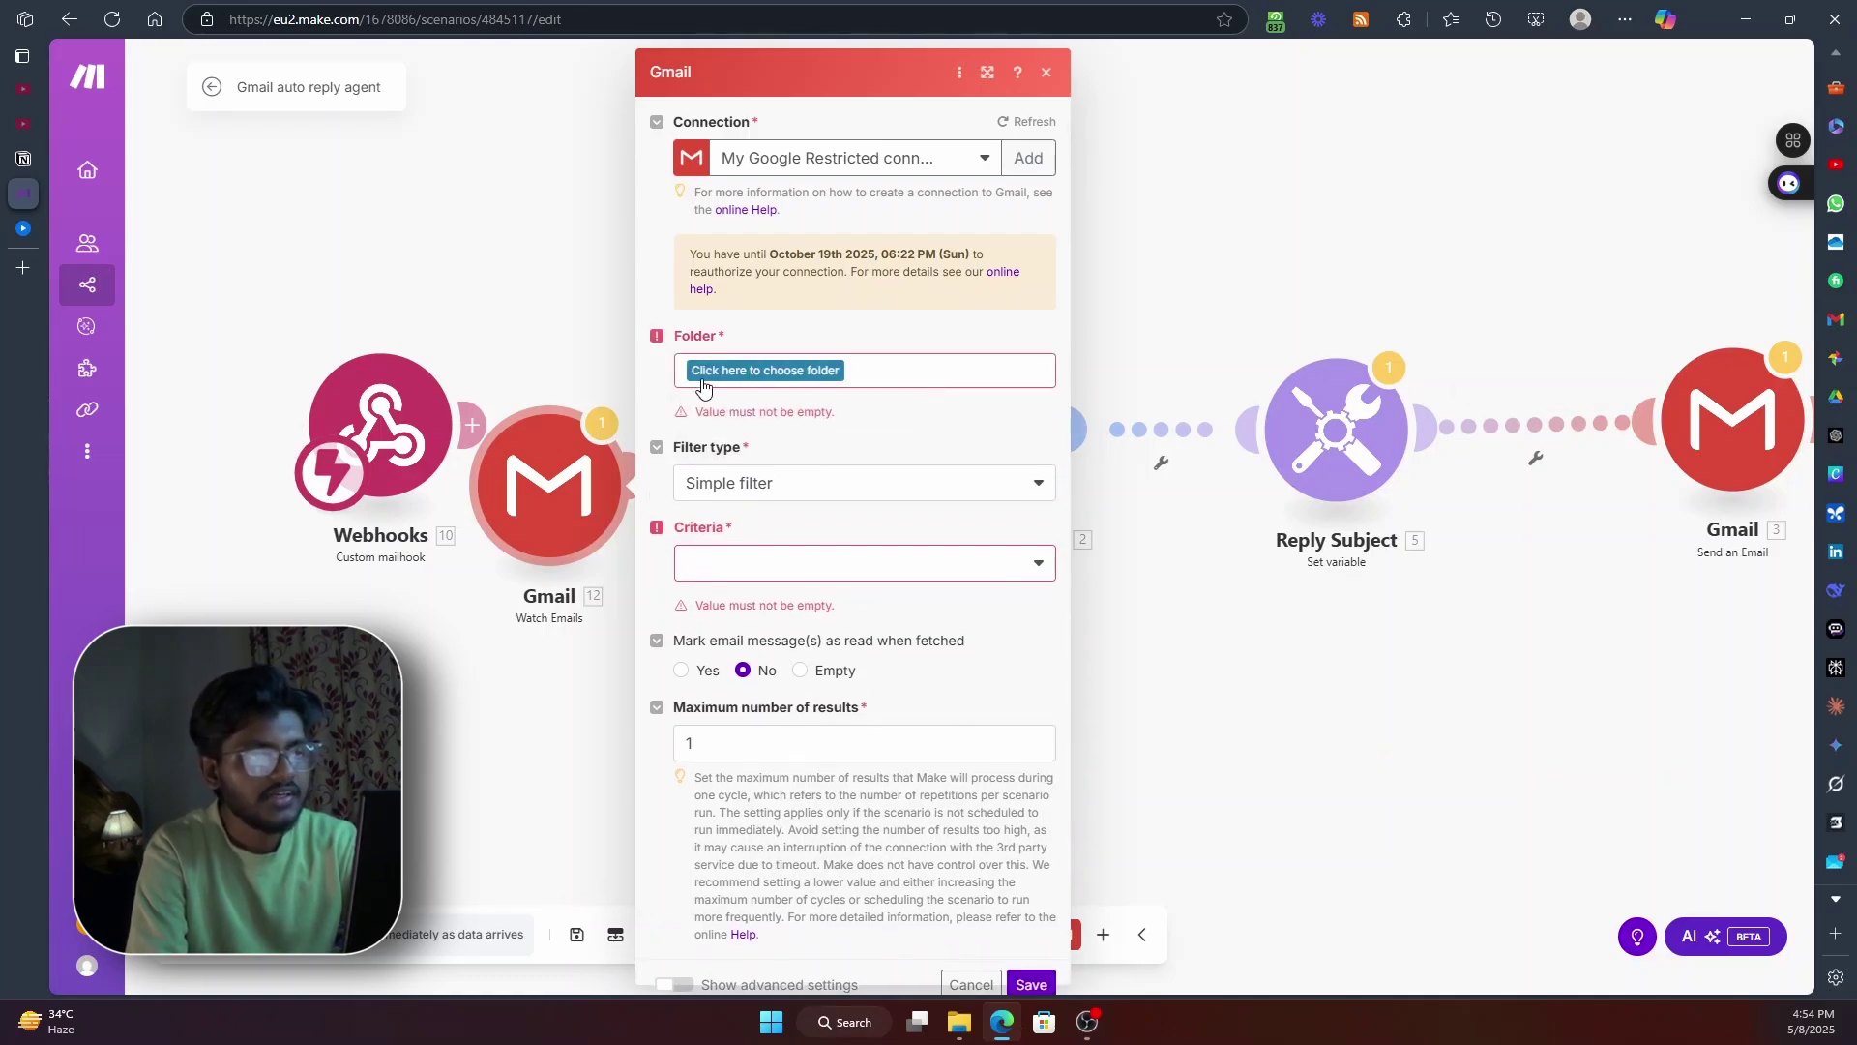
left_click(711, 376)
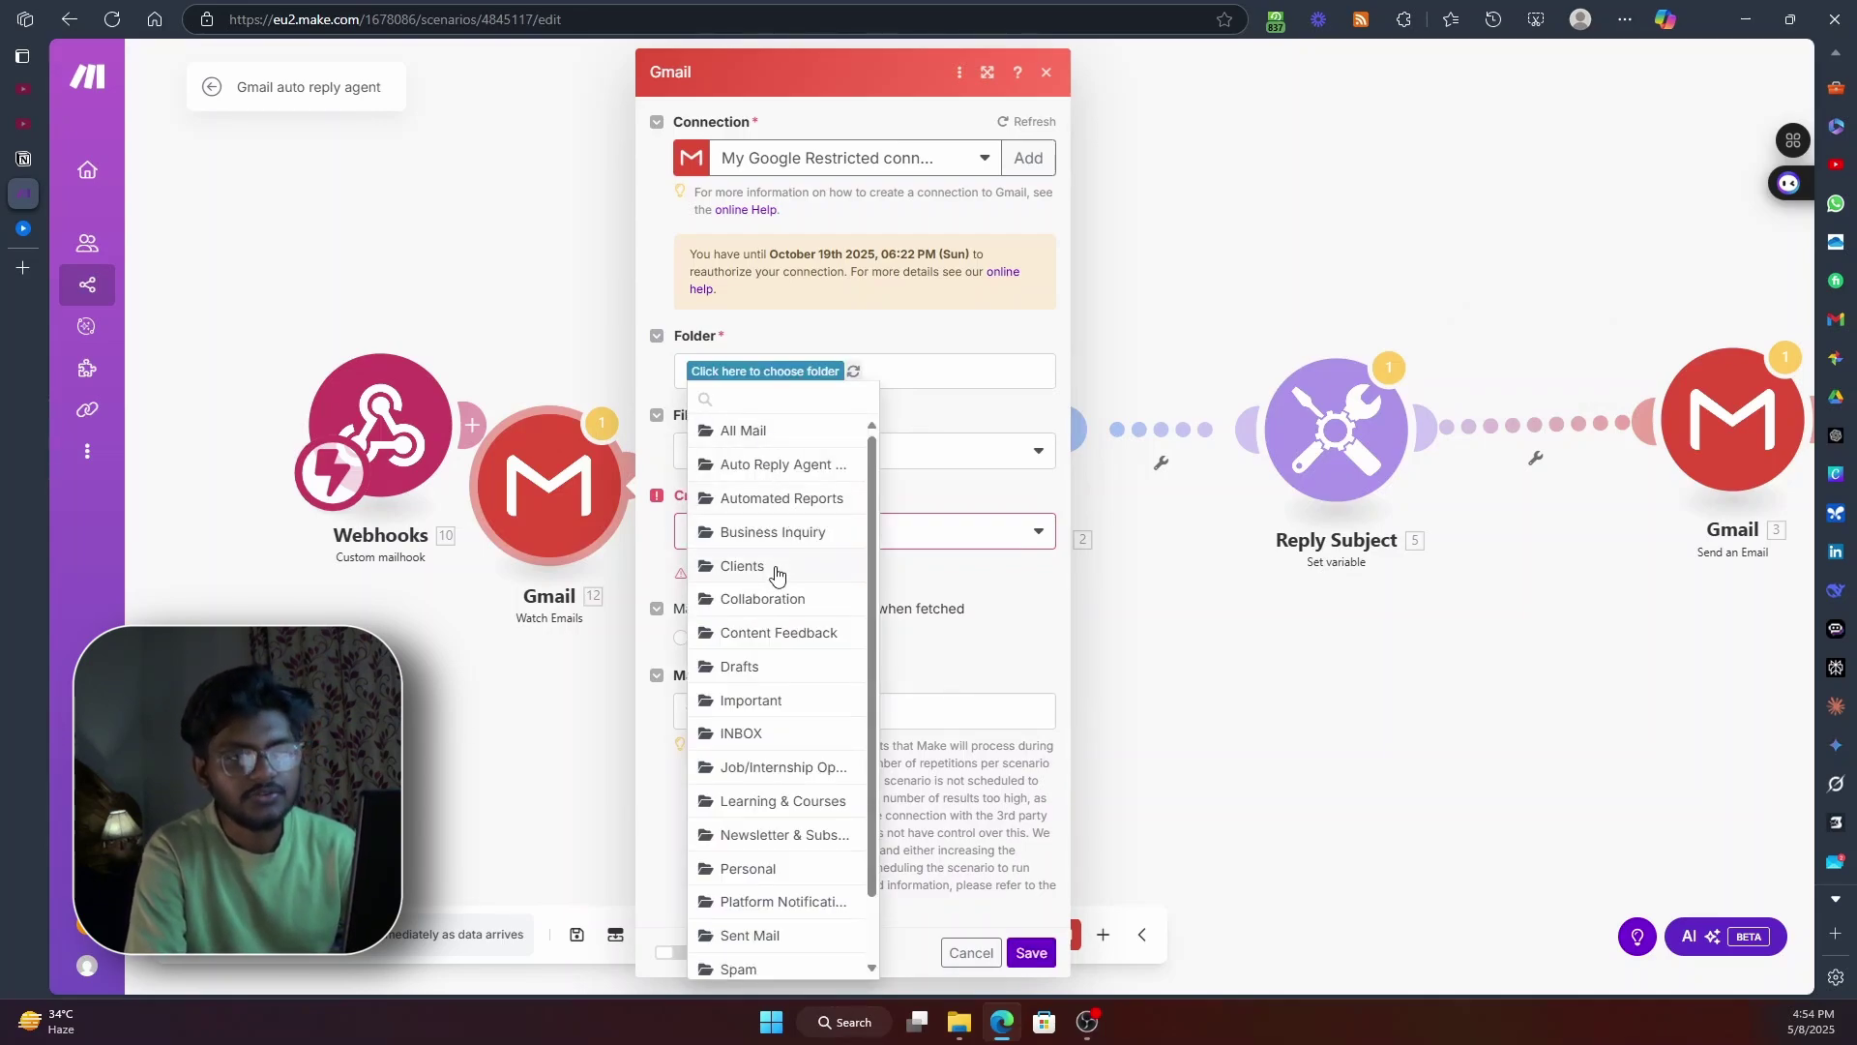
left_click(776, 571)
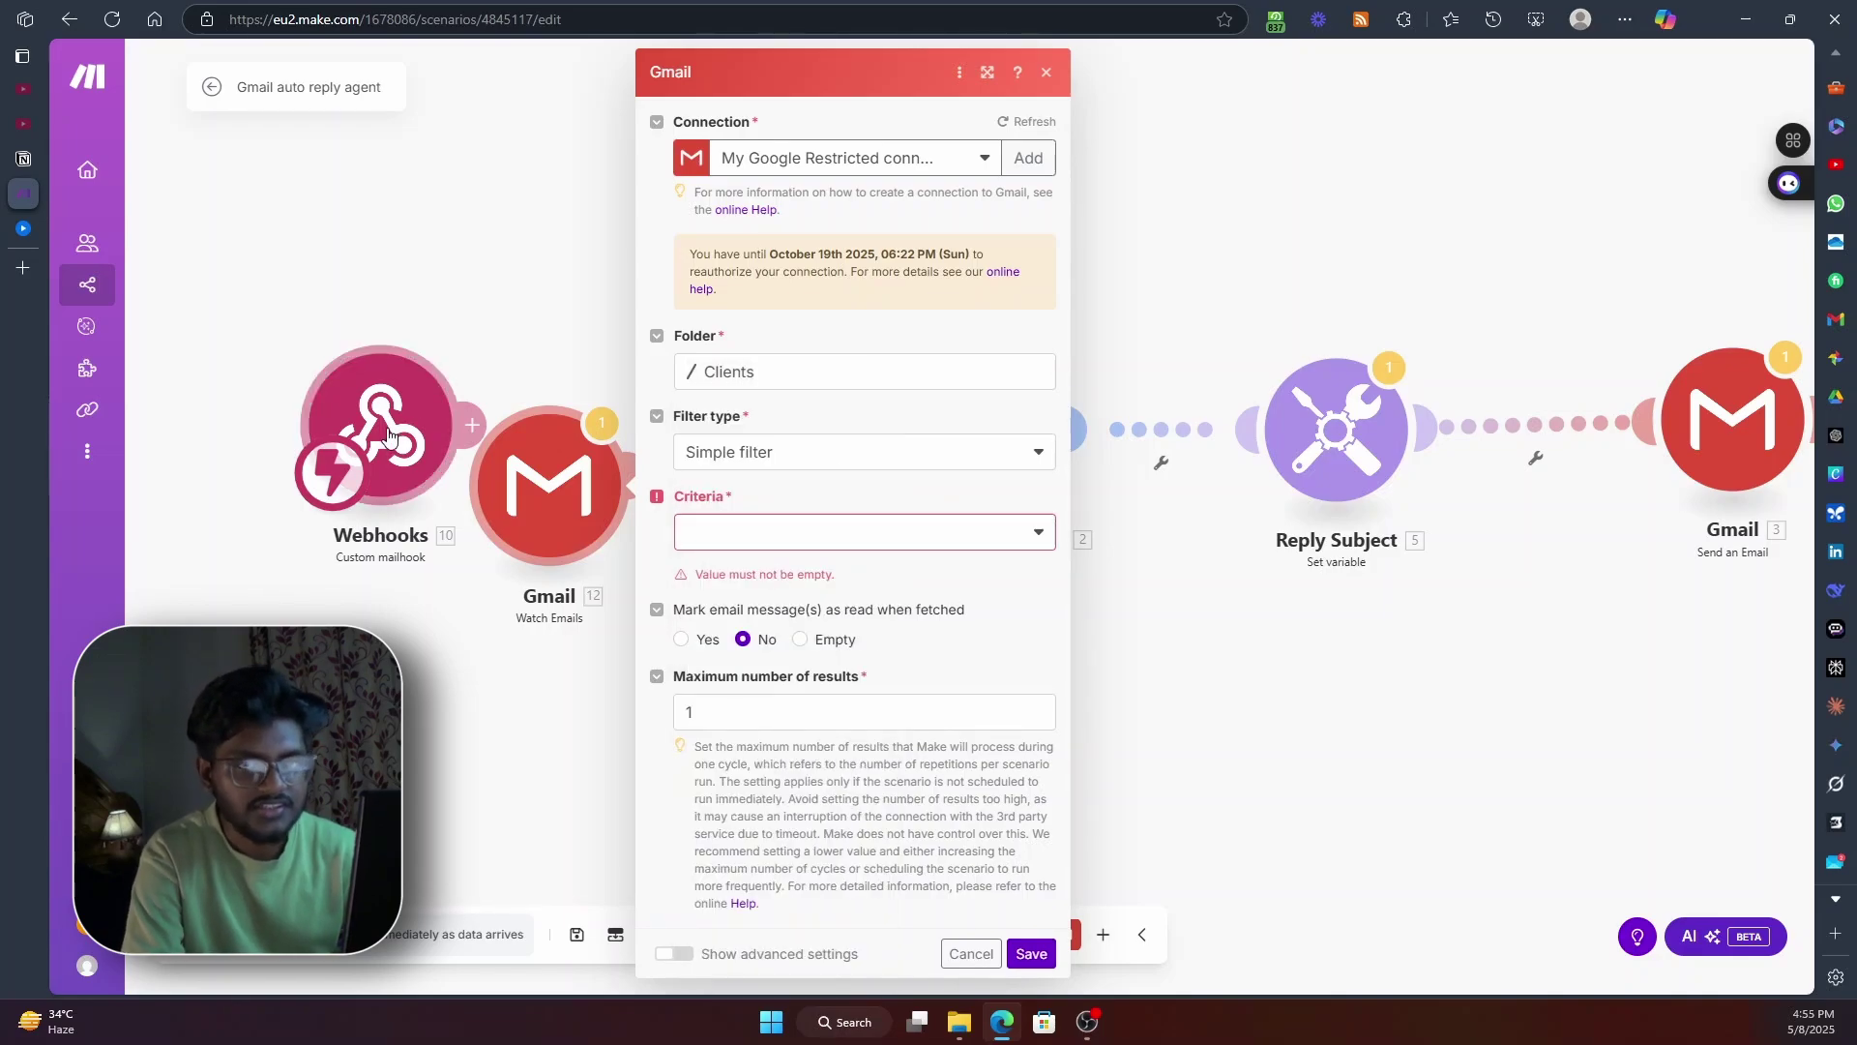
Examine the email criteria choices, try to save the Watch Emails settings without a criterion, and discard them
left_click(849, 538)
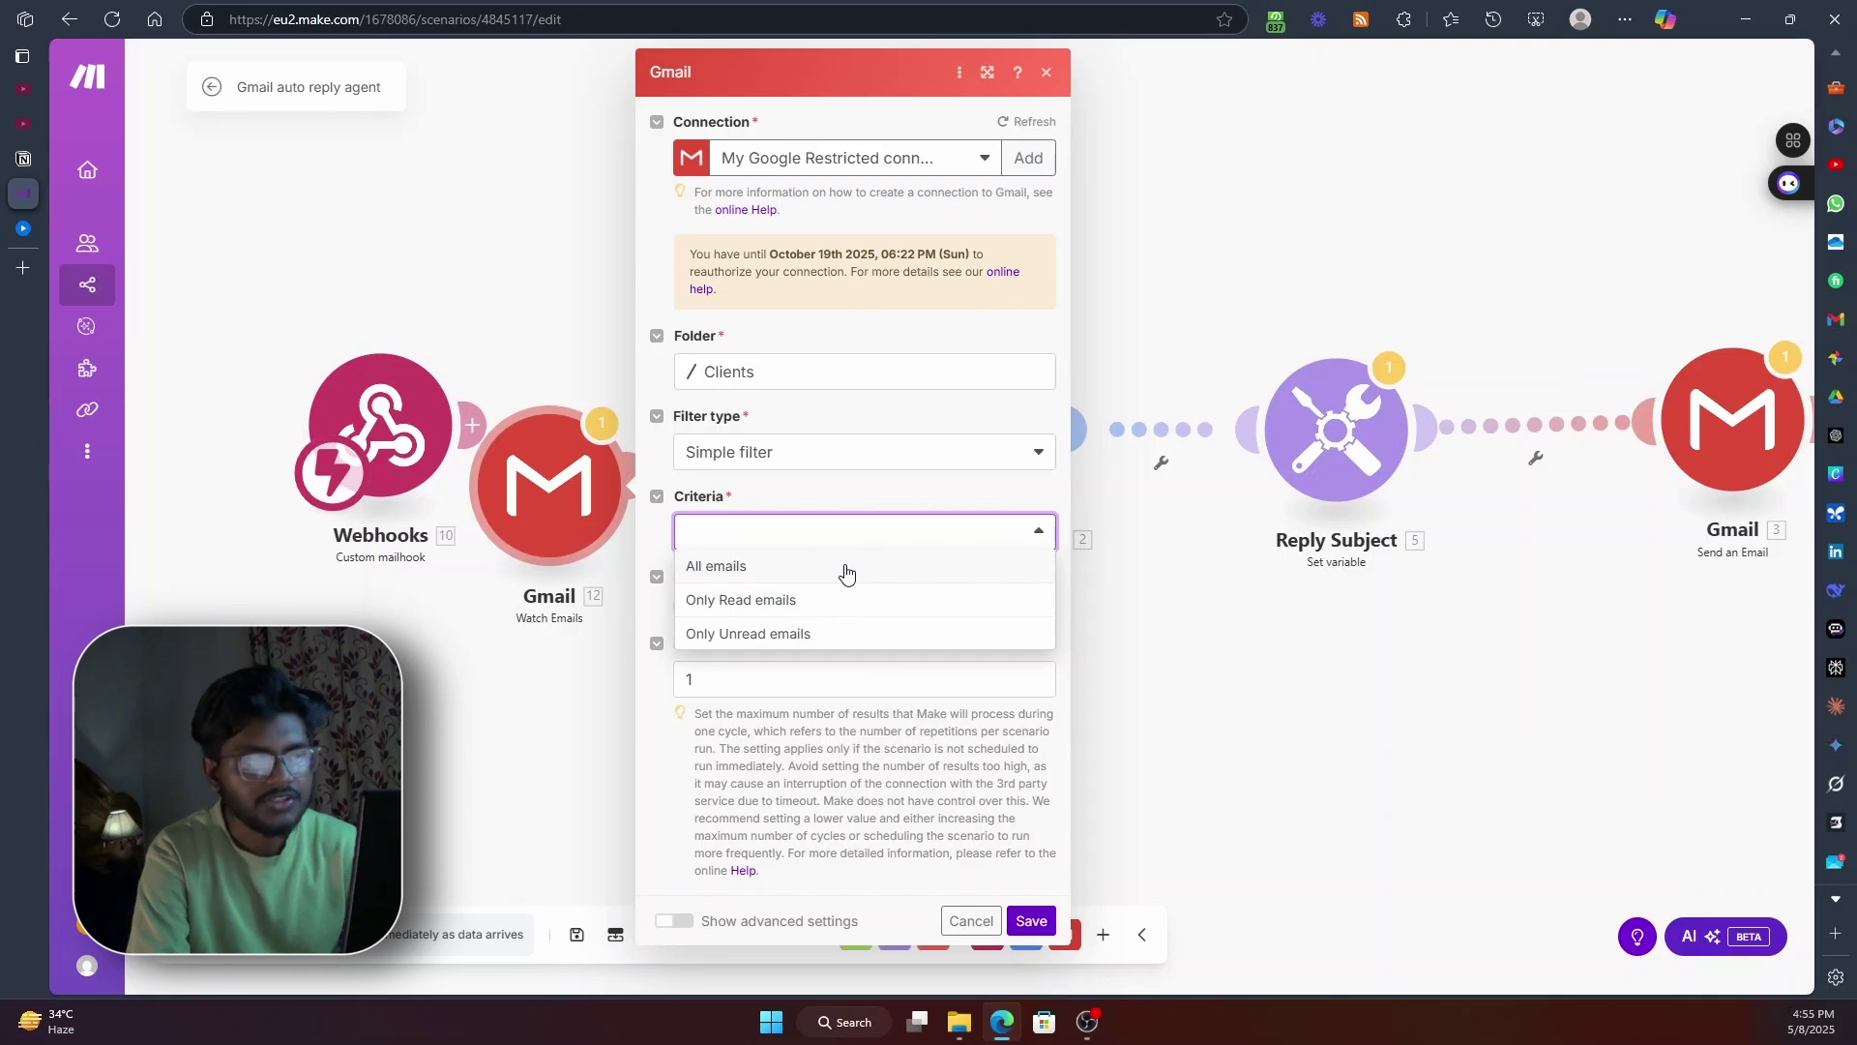
left_click(867, 534)
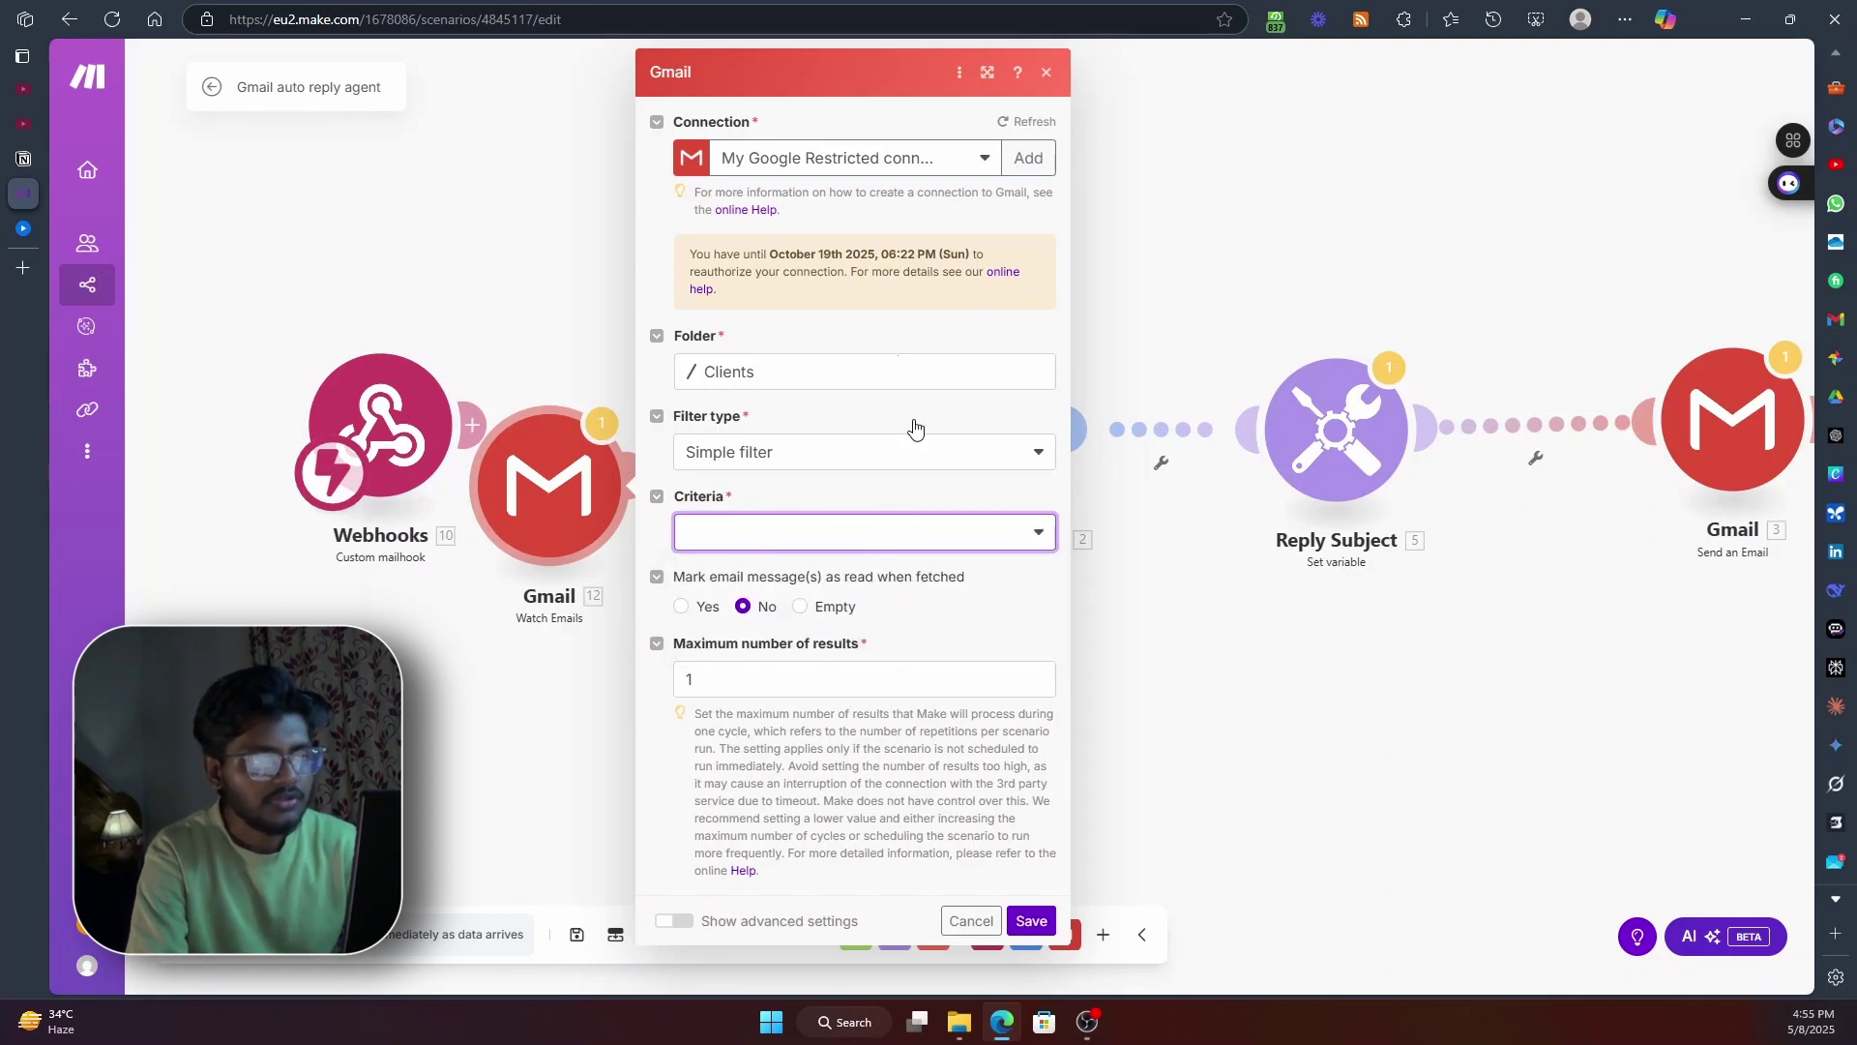
left_click(1038, 927)
left_click(964, 948)
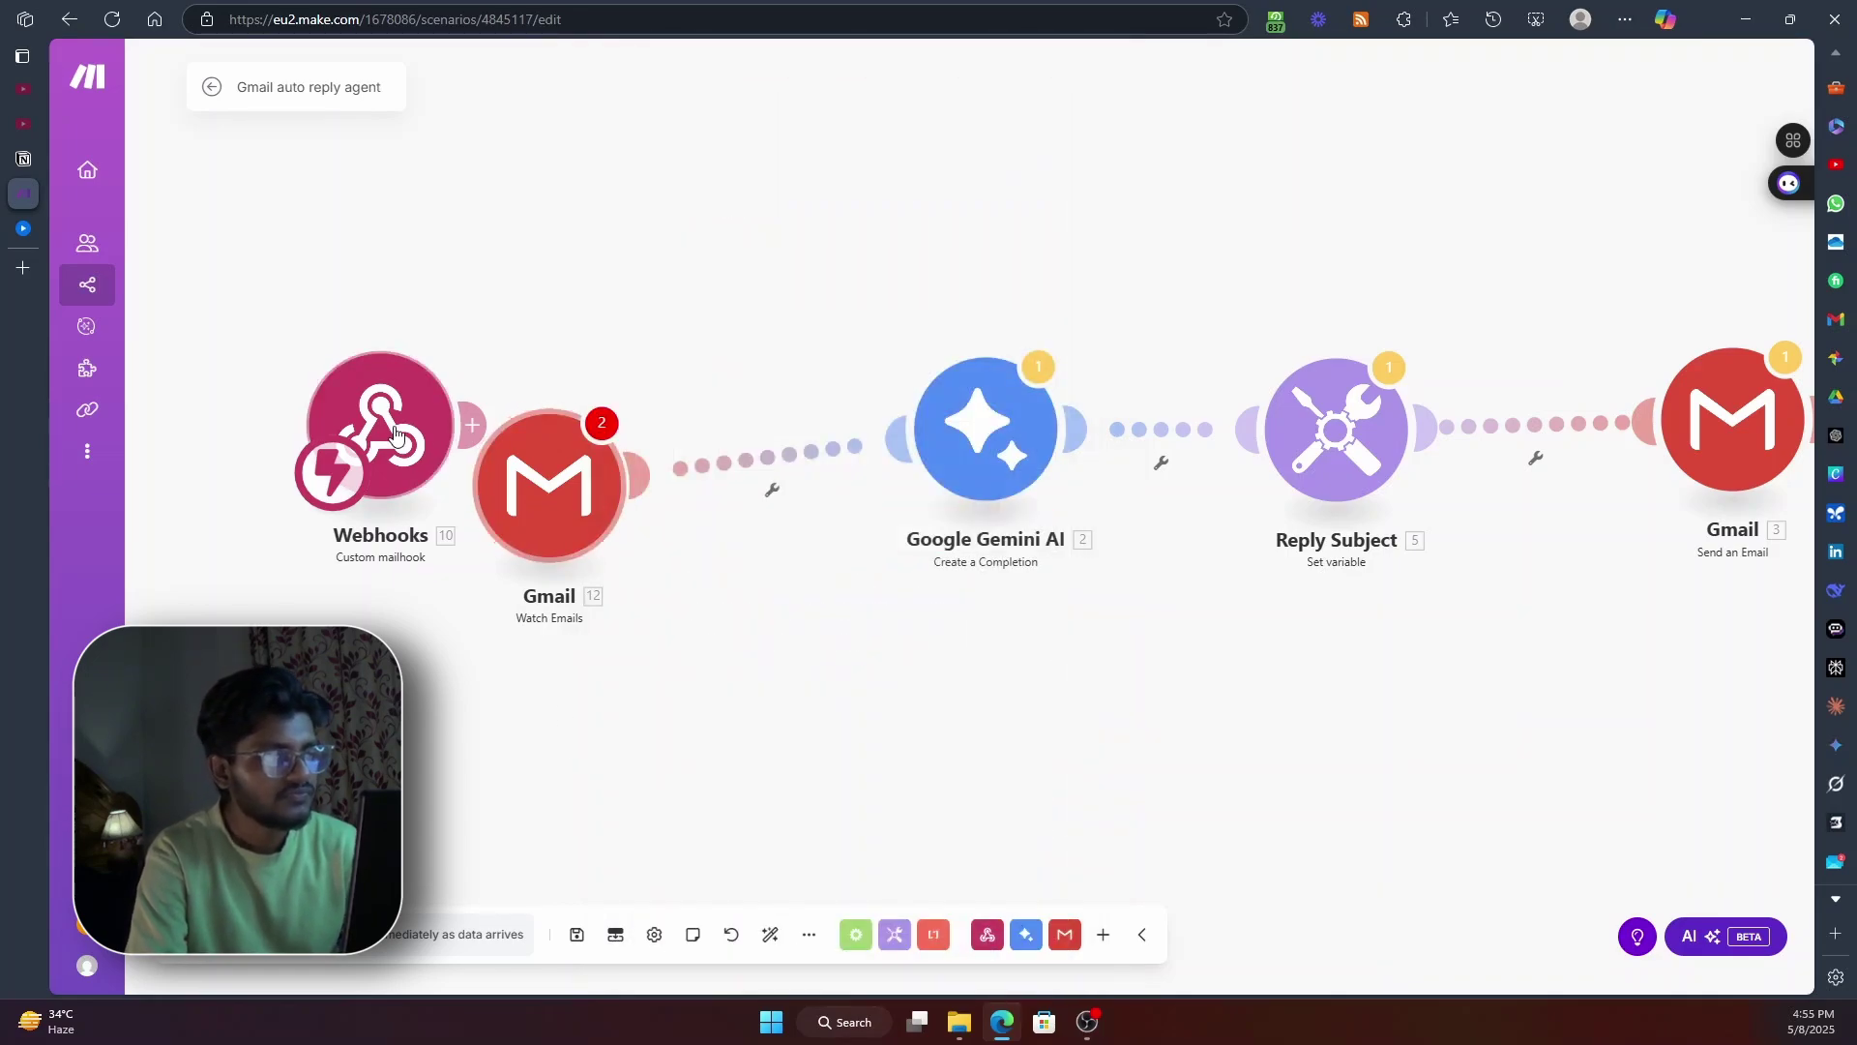
Move the Webhooks module clear of Gmail Watch Emails and make the Gmail module the scenario's starting trigger
left_click_drag(394, 432, 357, 347)
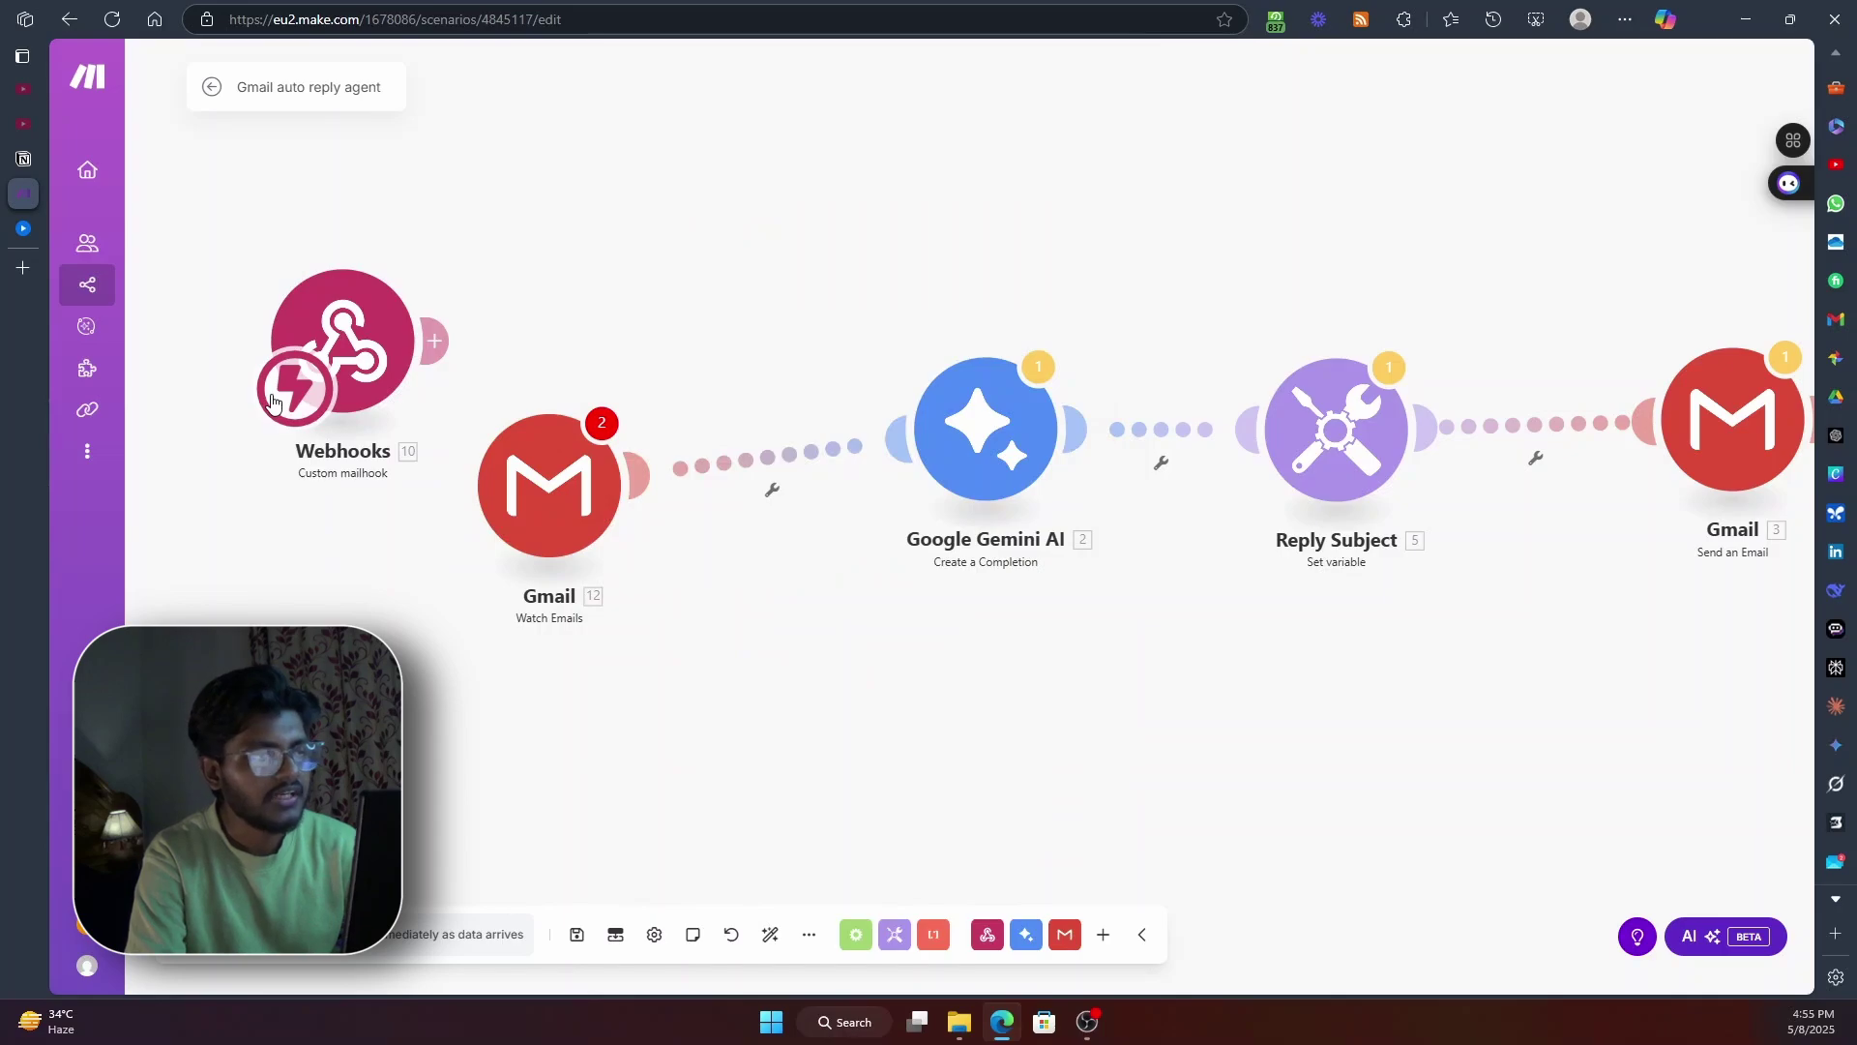
left_click_drag(271, 400, 513, 546)
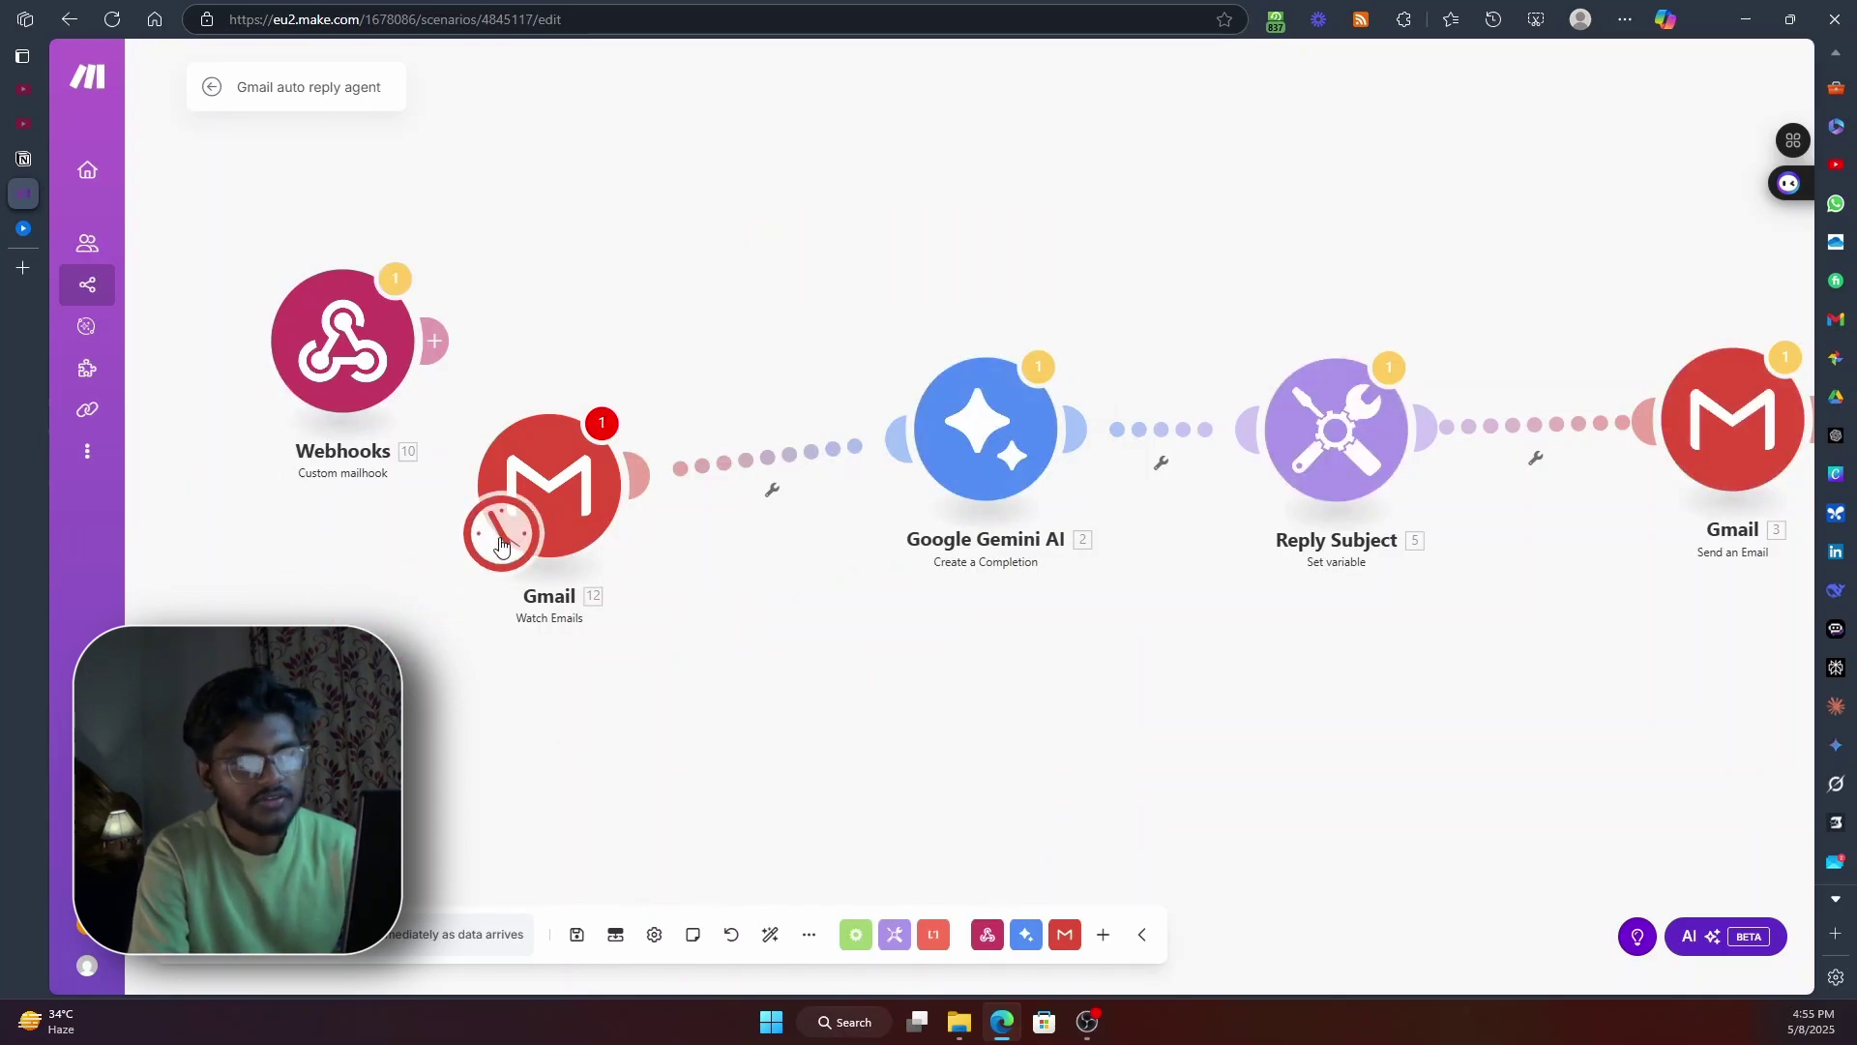
Examine the scenario's run frequency choices and save the schedule at regular intervals of 15 minutes
left_click(501, 545)
left_click(691, 495)
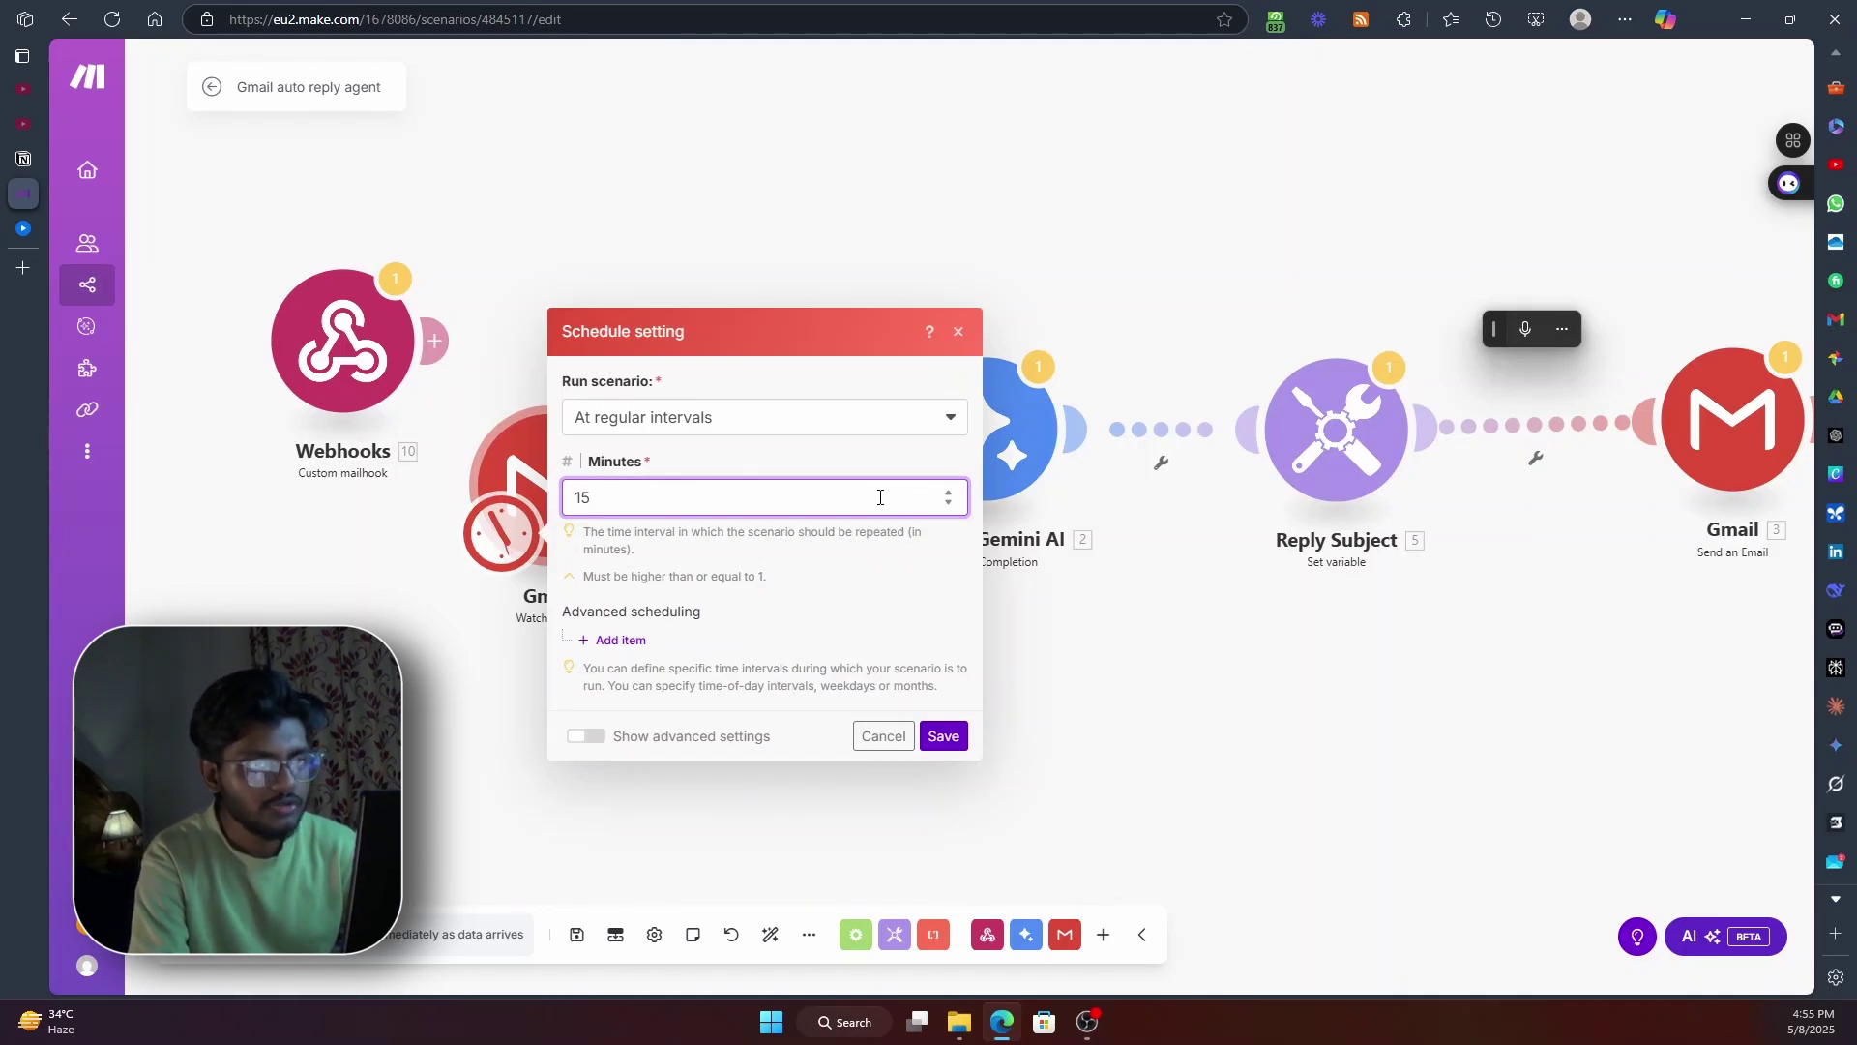
left_click(767, 420)
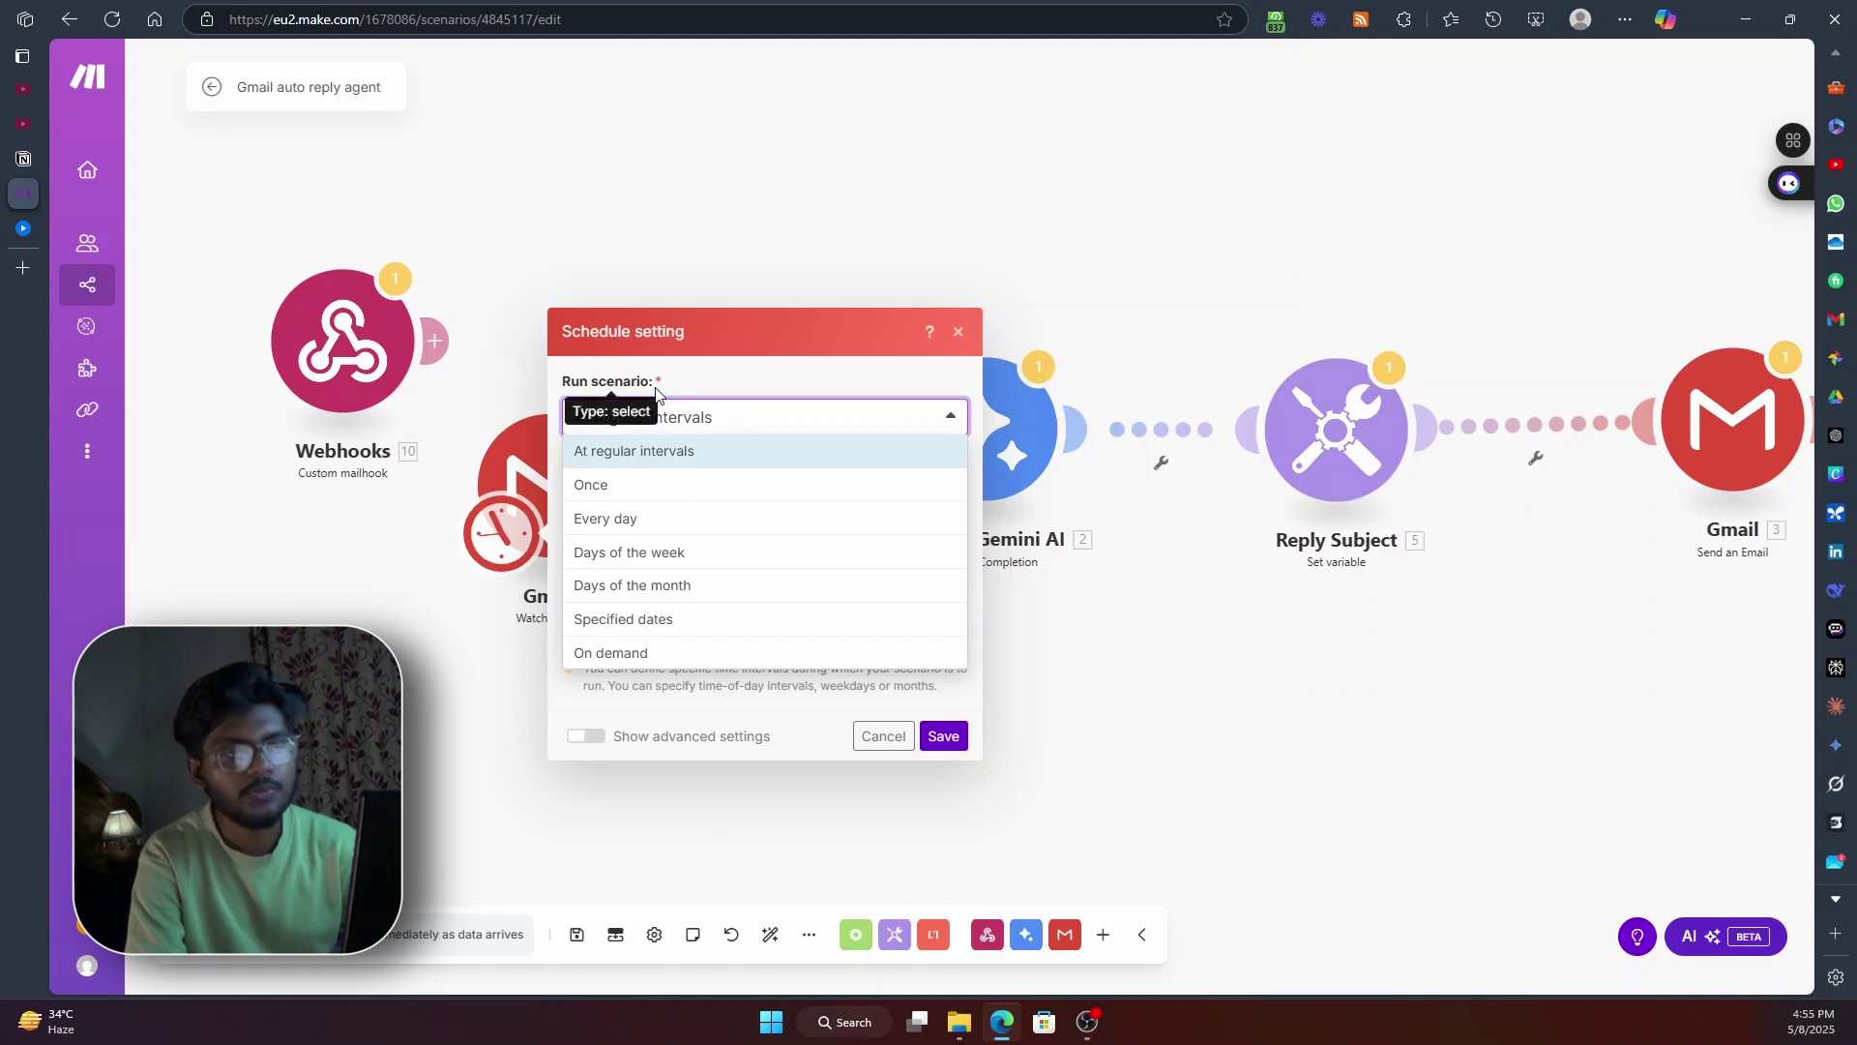
left_click(710, 380)
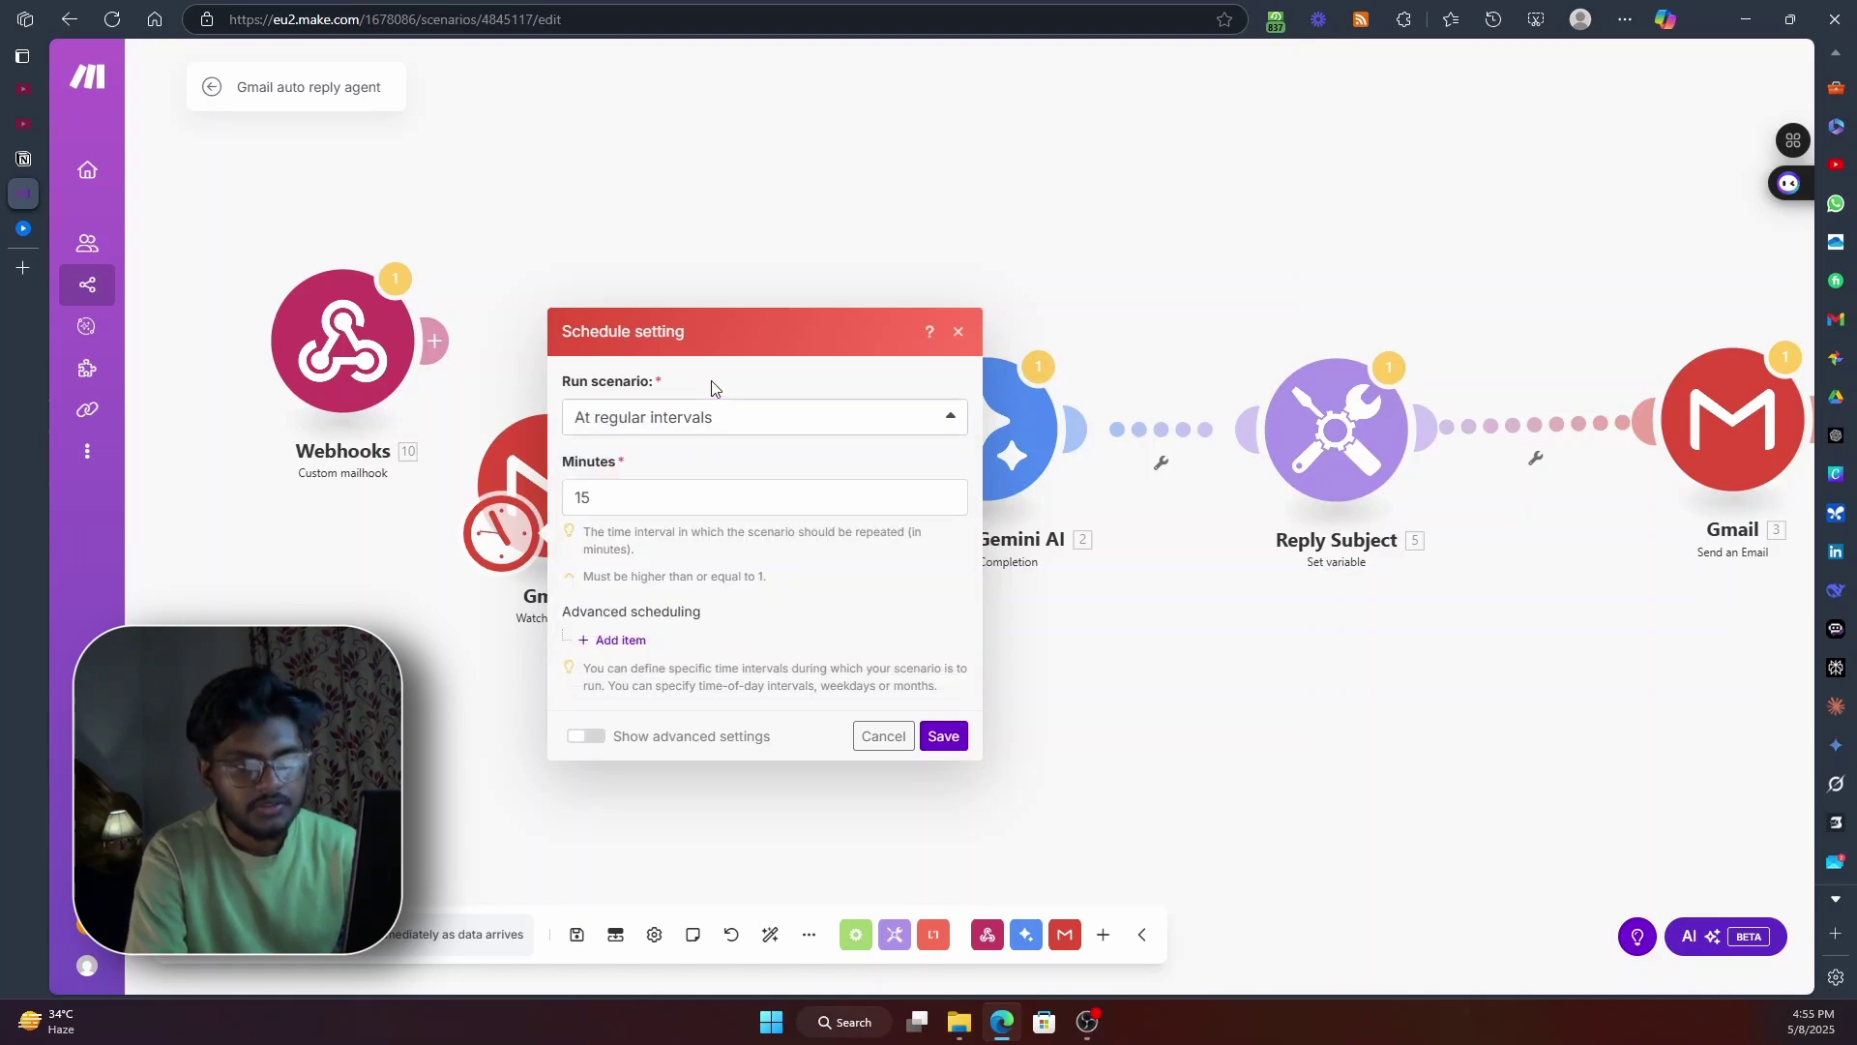
left_click(953, 737)
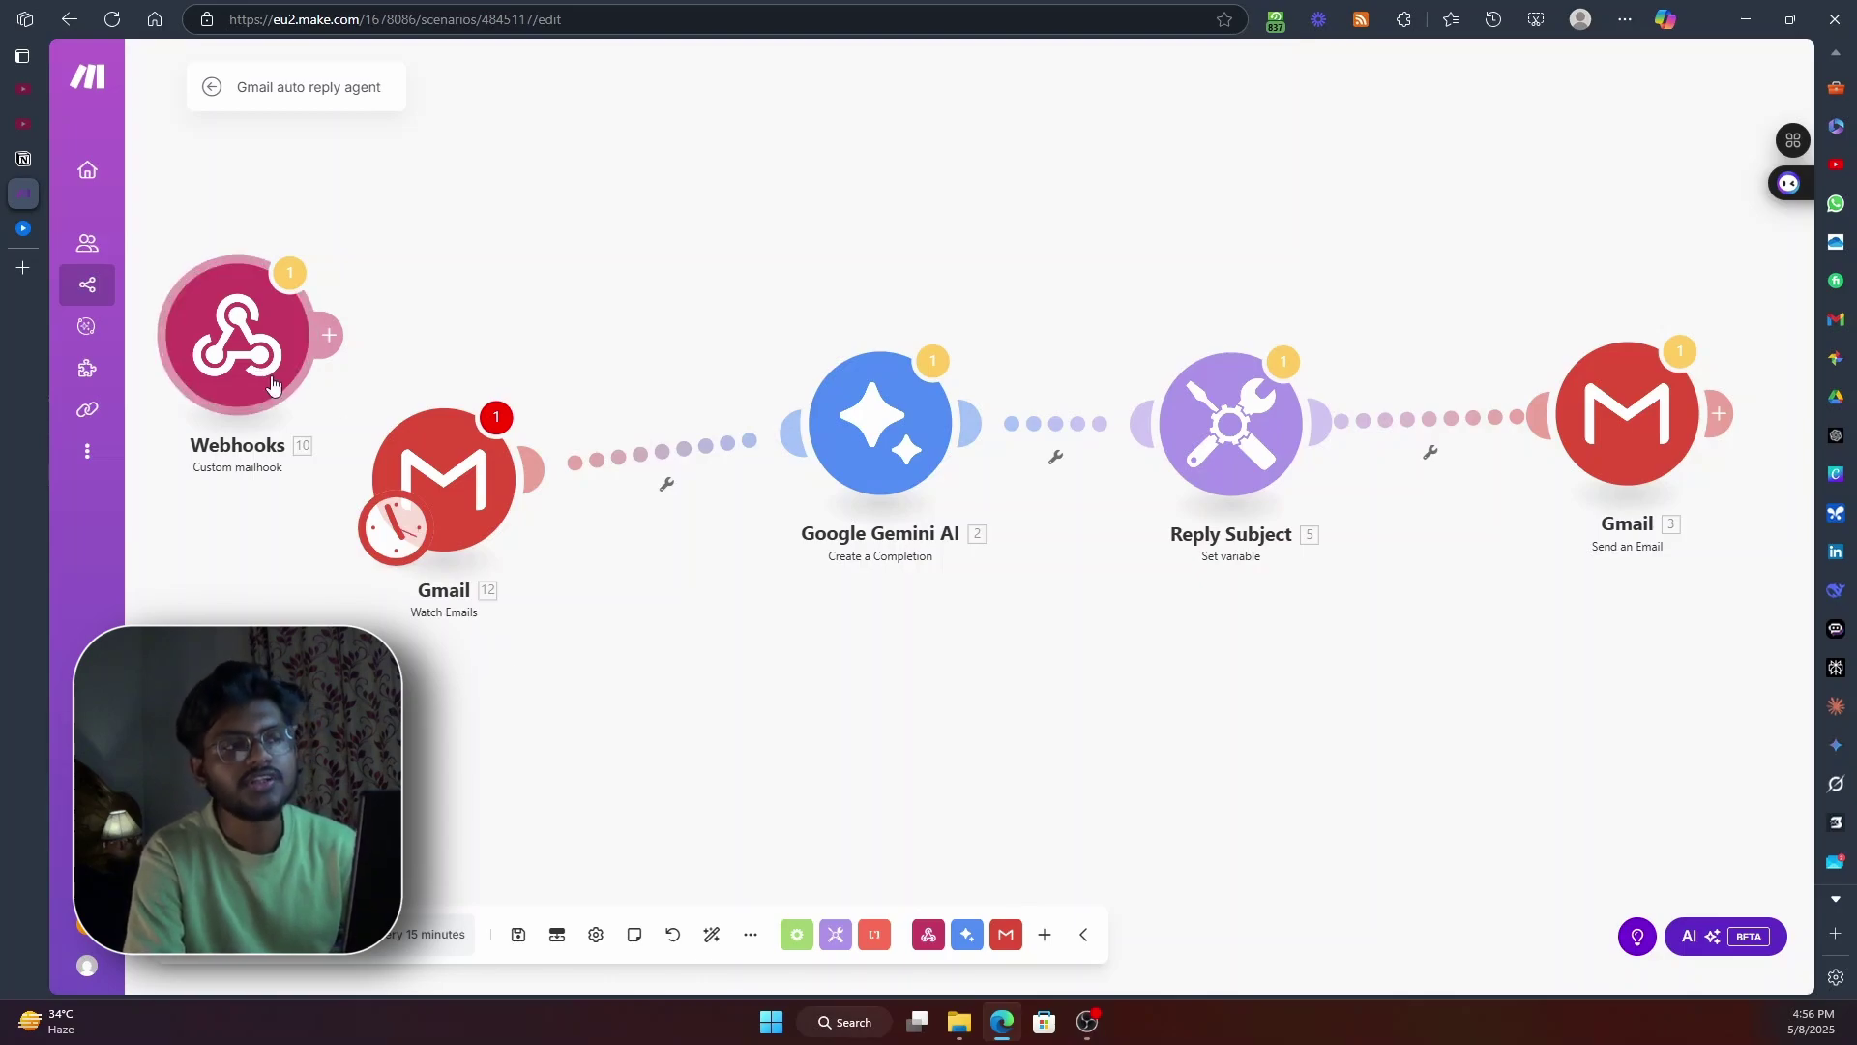
Remove the Gmail Watch Emails module and reconnect Webhooks in front of Google Gemini AI
left_click(666, 483)
left_click(668, 543)
key("Delete")
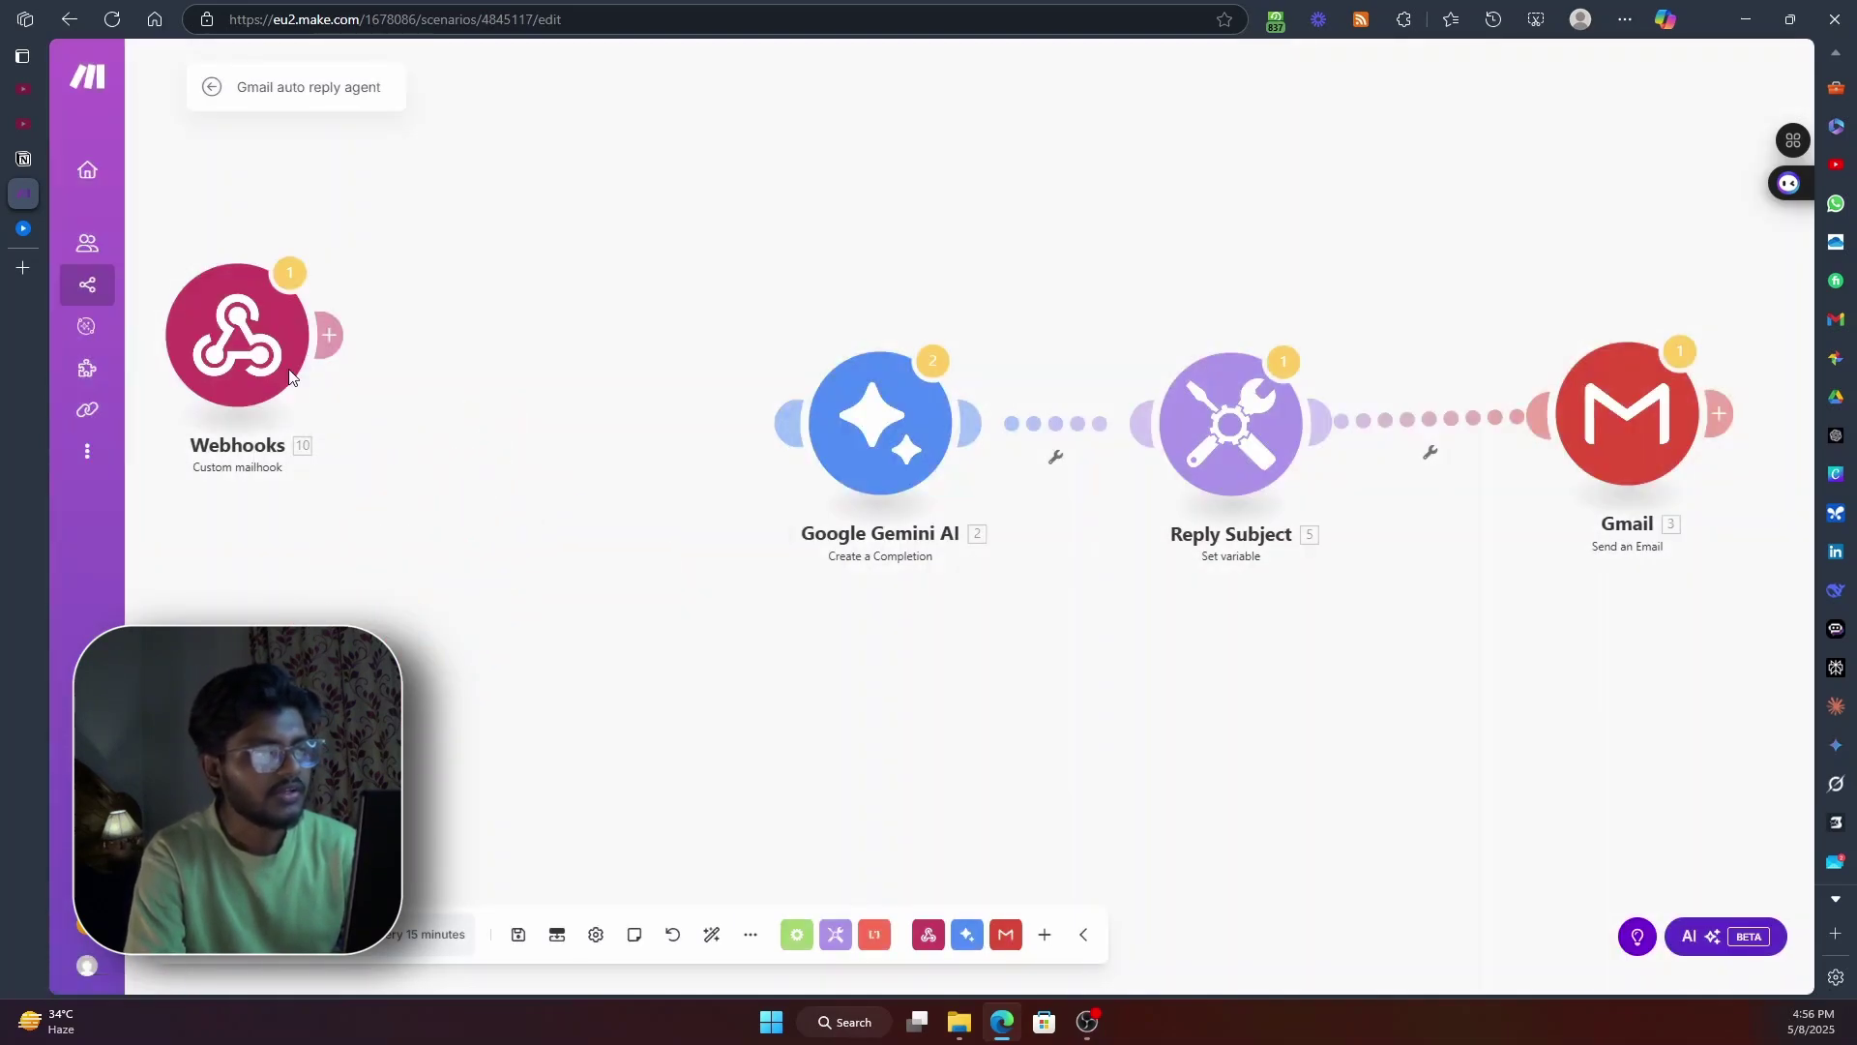
left_click_drag(273, 341, 788, 423)
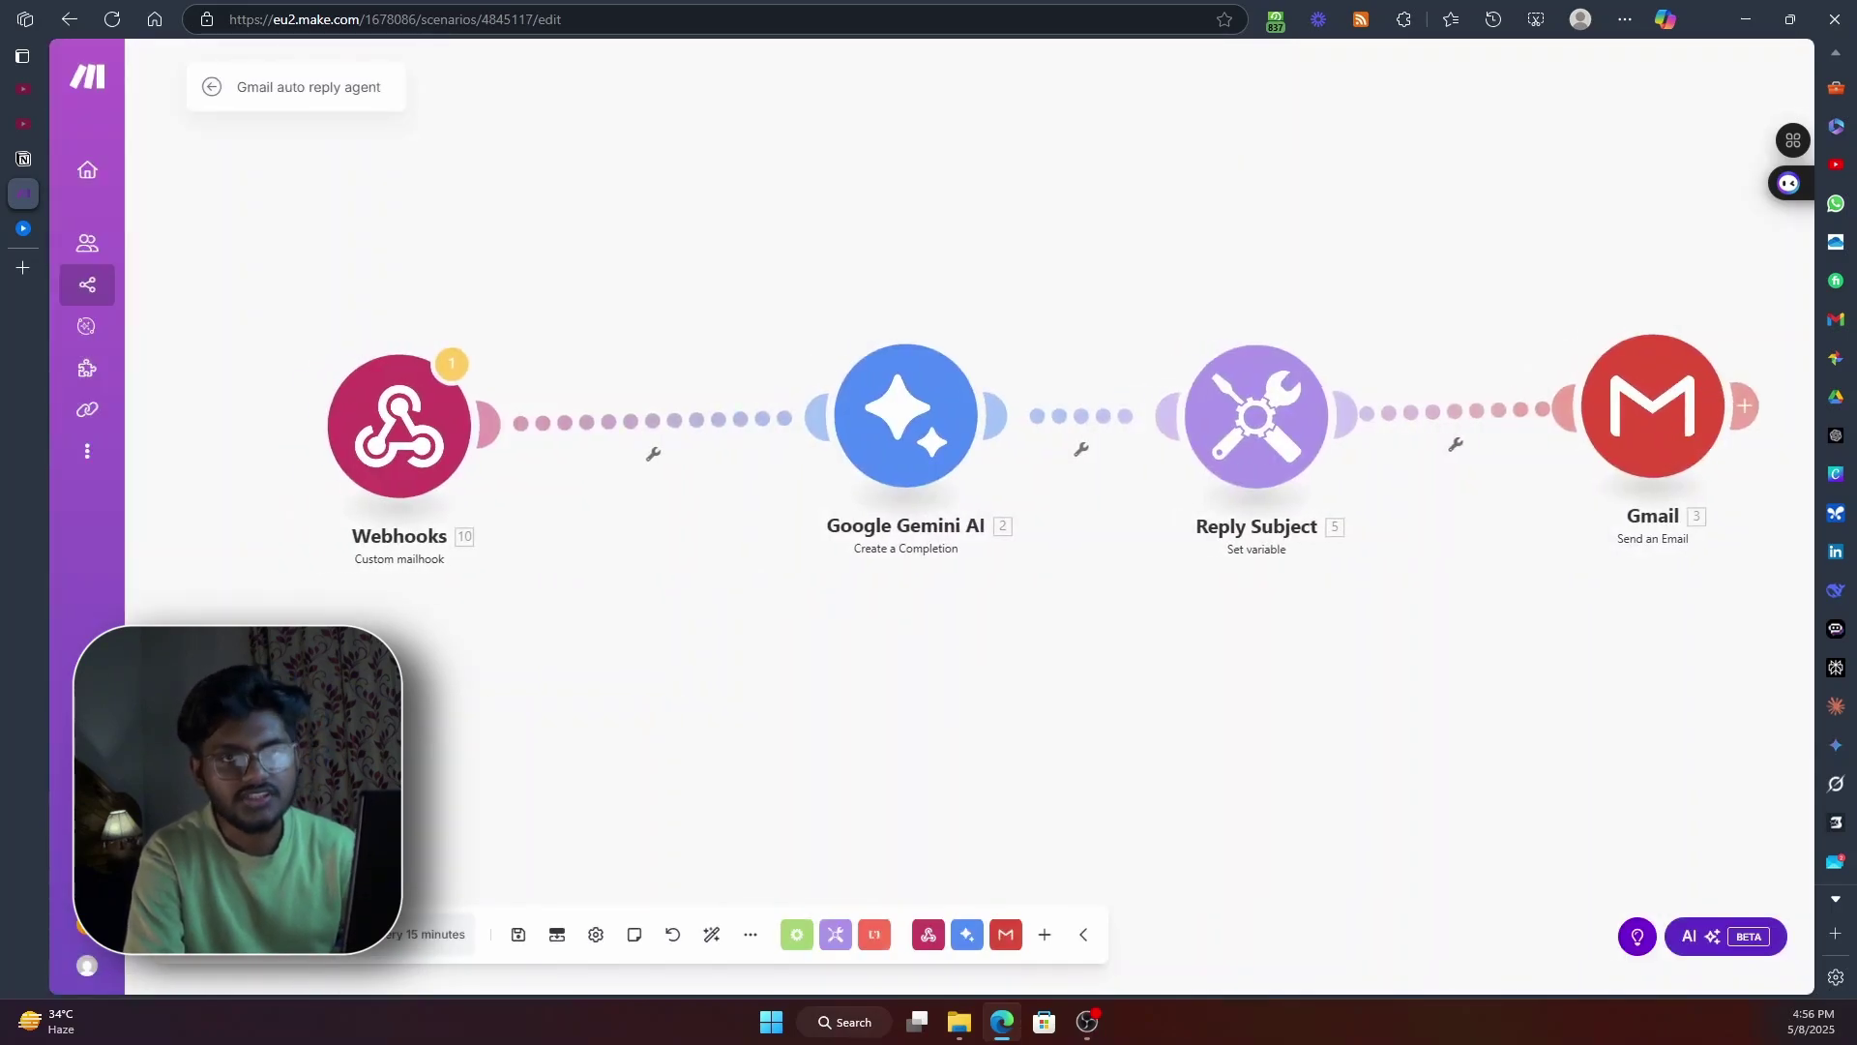
Make the Webhooks module the scenario's starting trigger again
left_click_drag(281, 668, 381, 446)
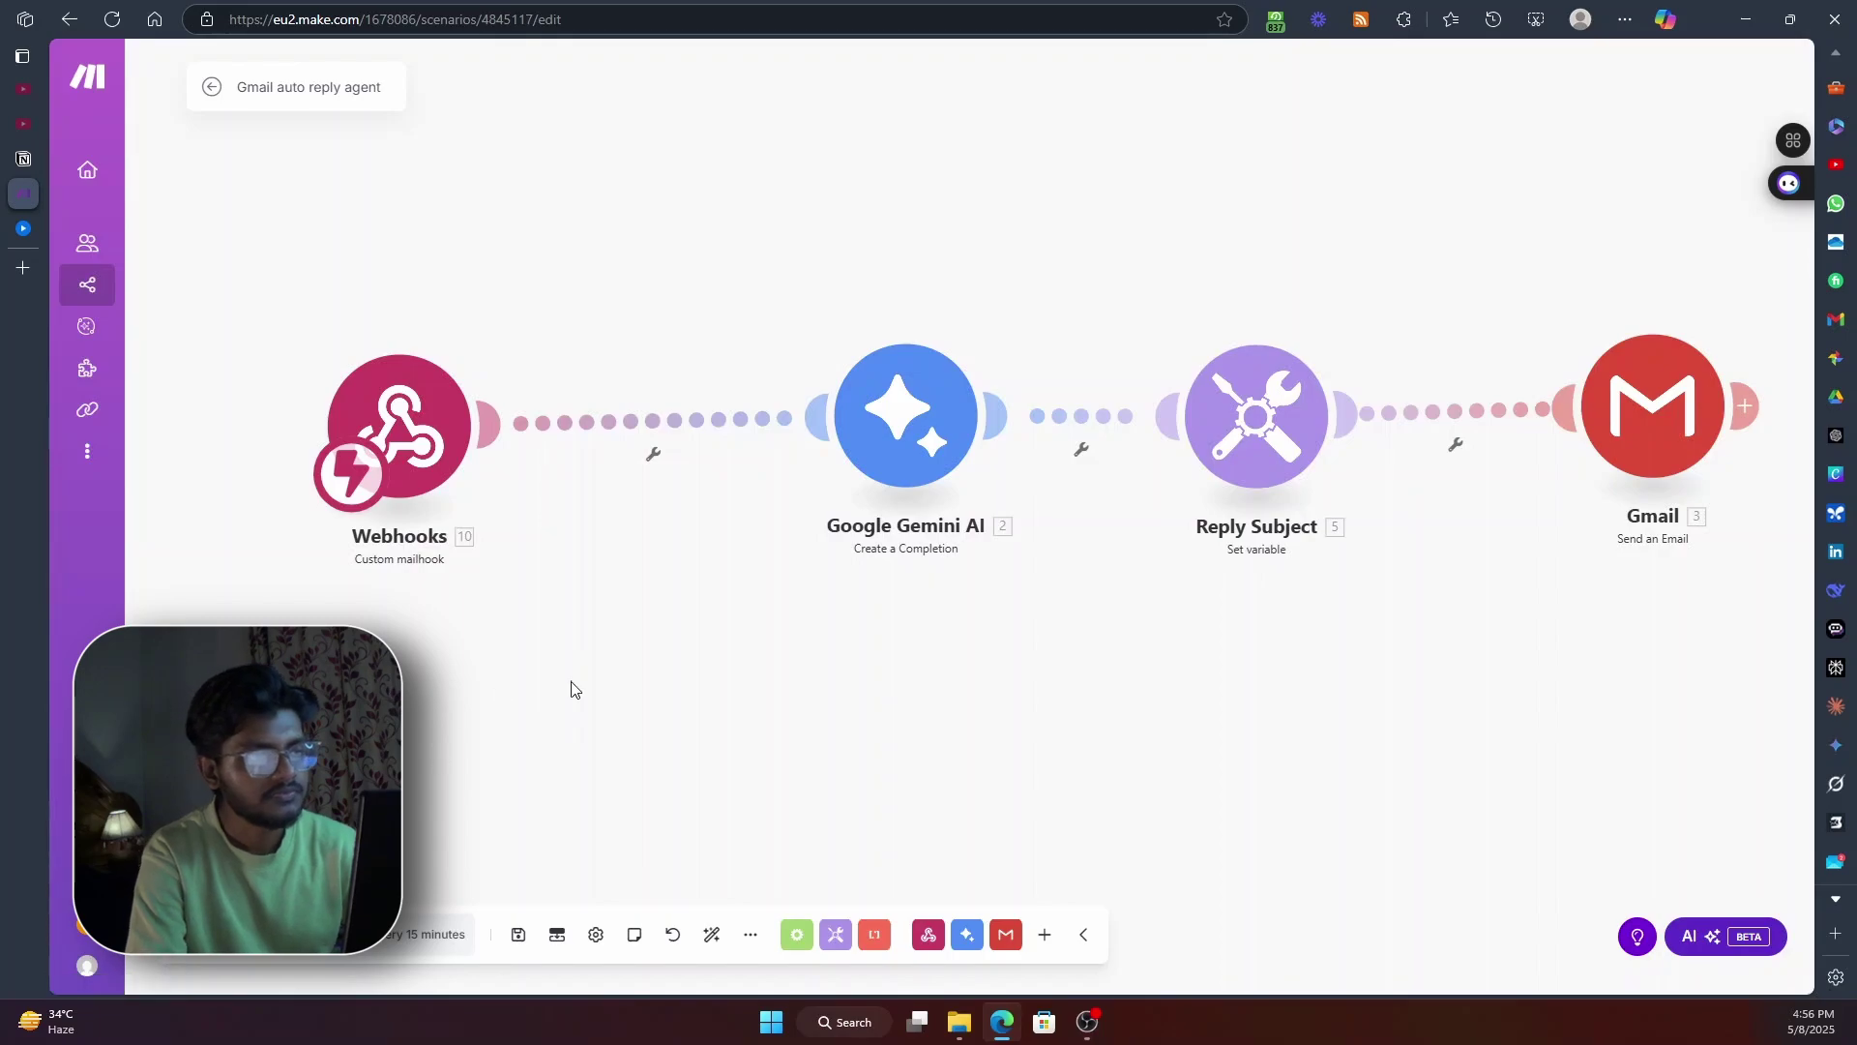
left_click_drag(572, 688, 490, 702)
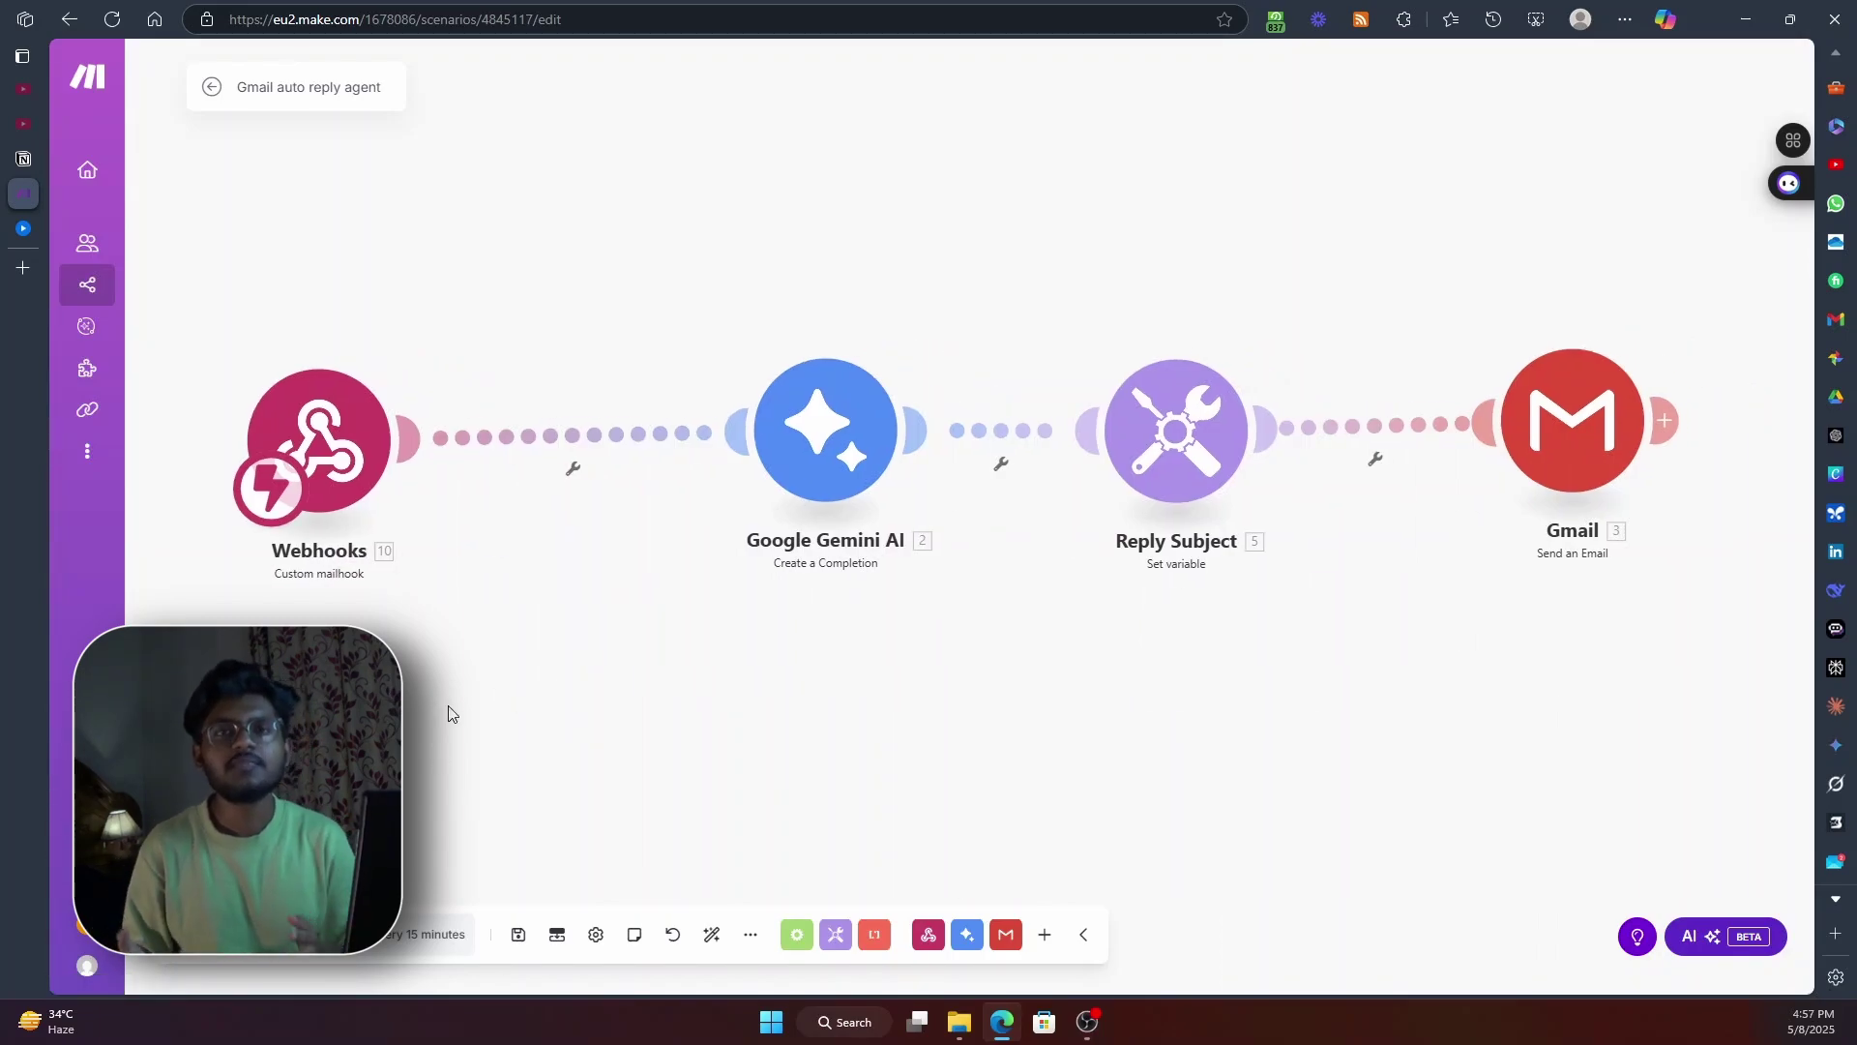